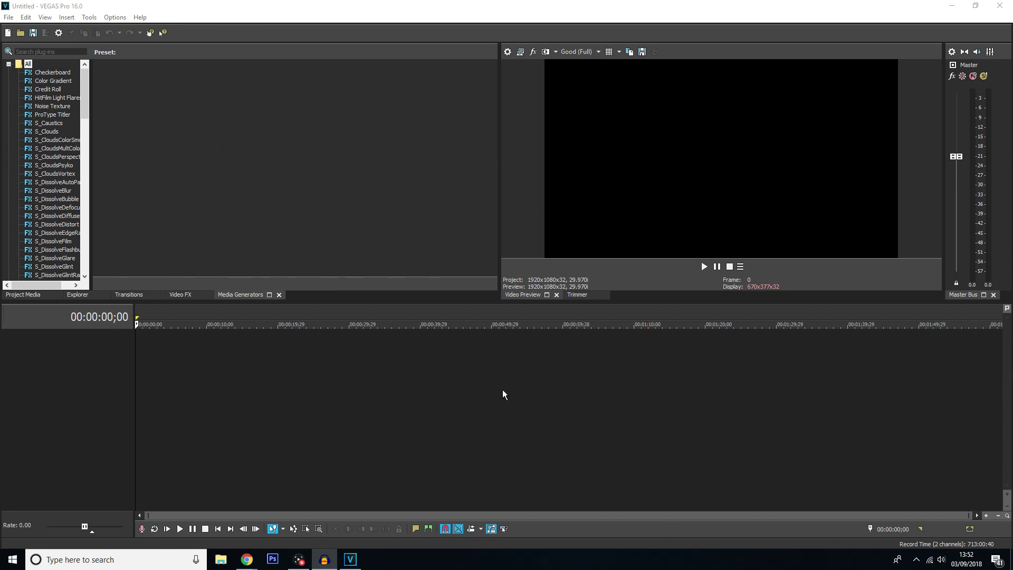
Create a video track and insert a VEGAS Titles & Text event at its start, keeping the generator window clear of the preview.
right_click(156, 372)
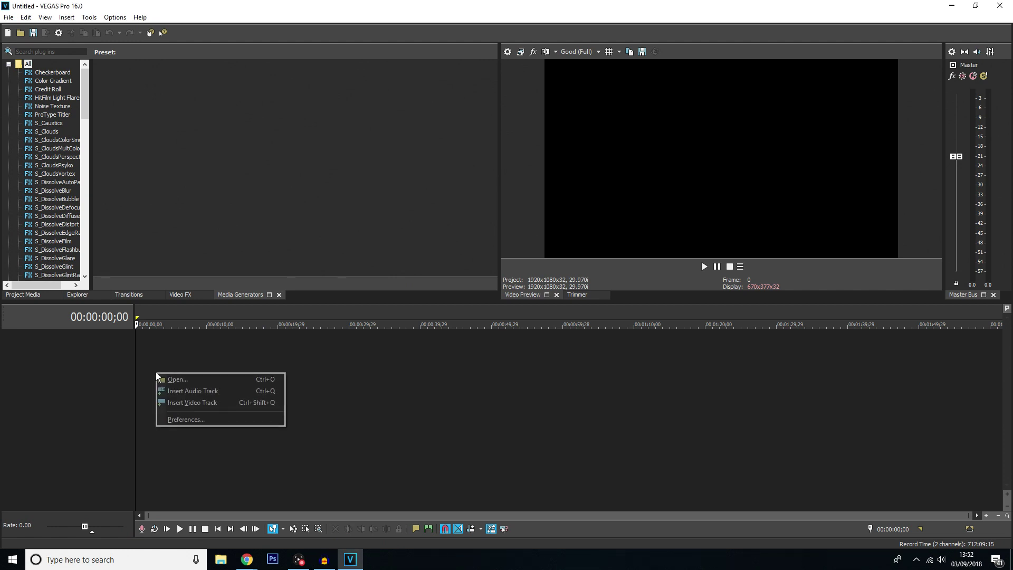
click(189, 404)
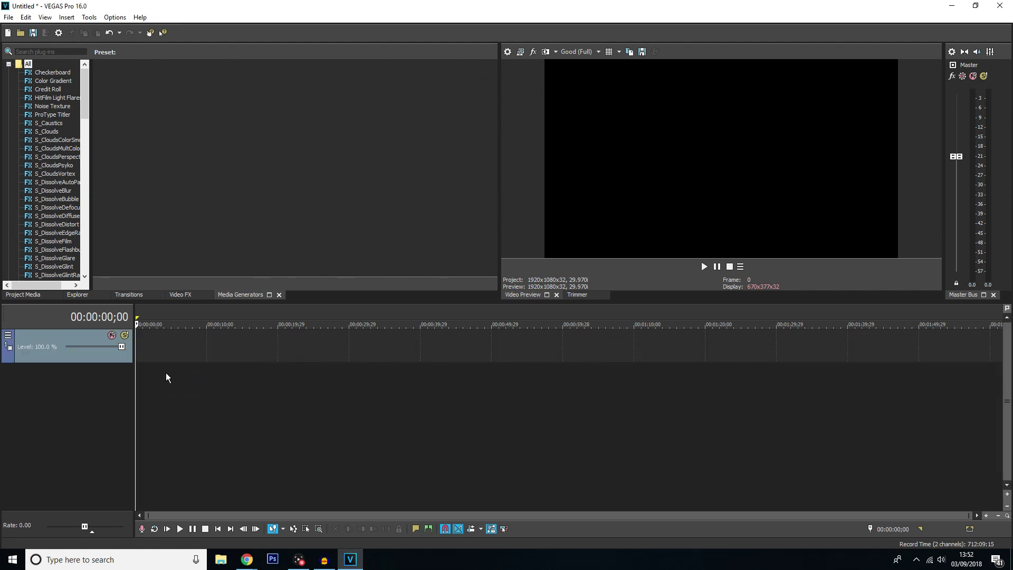
right_click(182, 351)
click(213, 334)
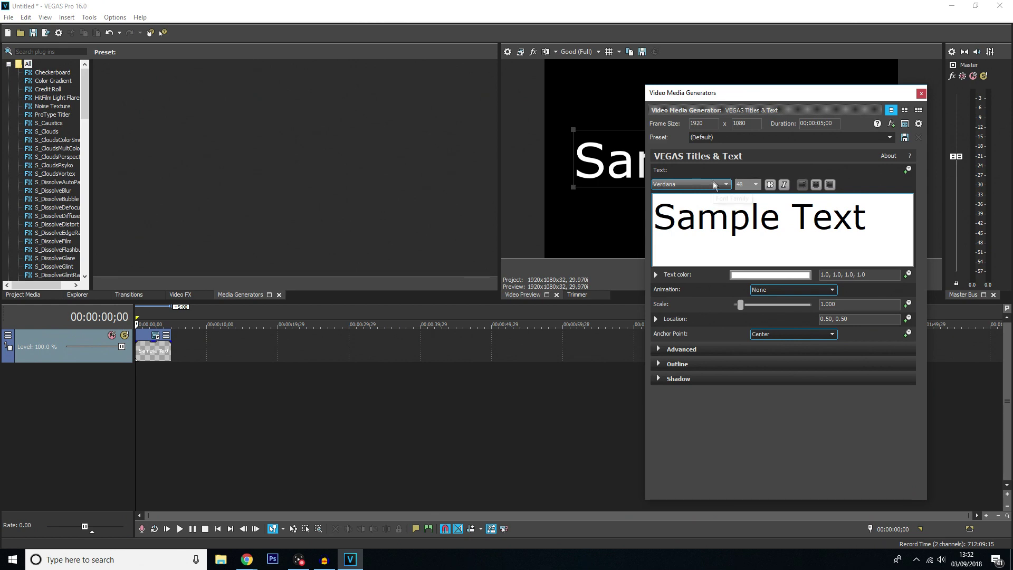
drag(738, 94, 277, 56)
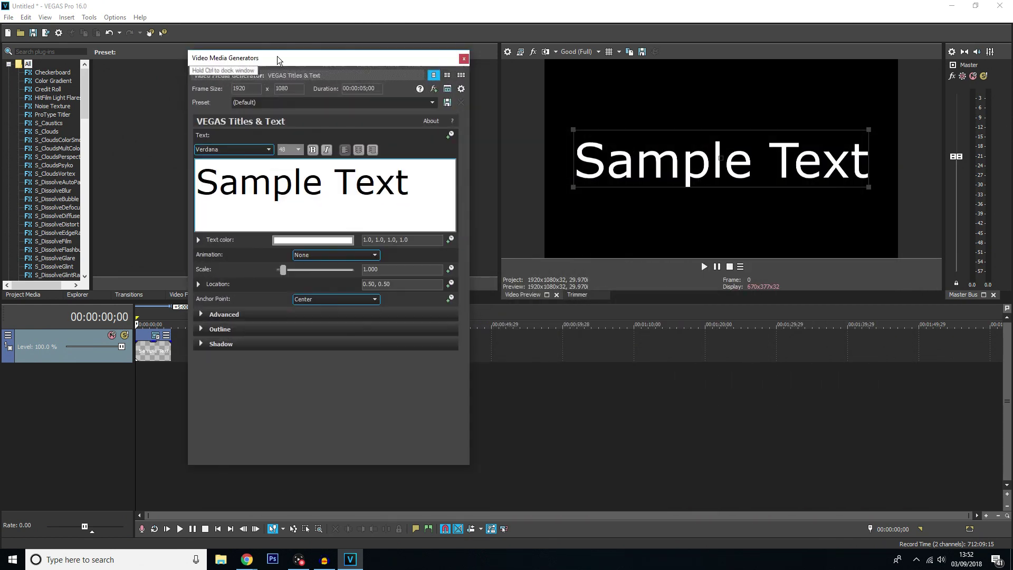
Change the font of the whole sample text to Edo SZ.
click(251, 150)
click(251, 150)
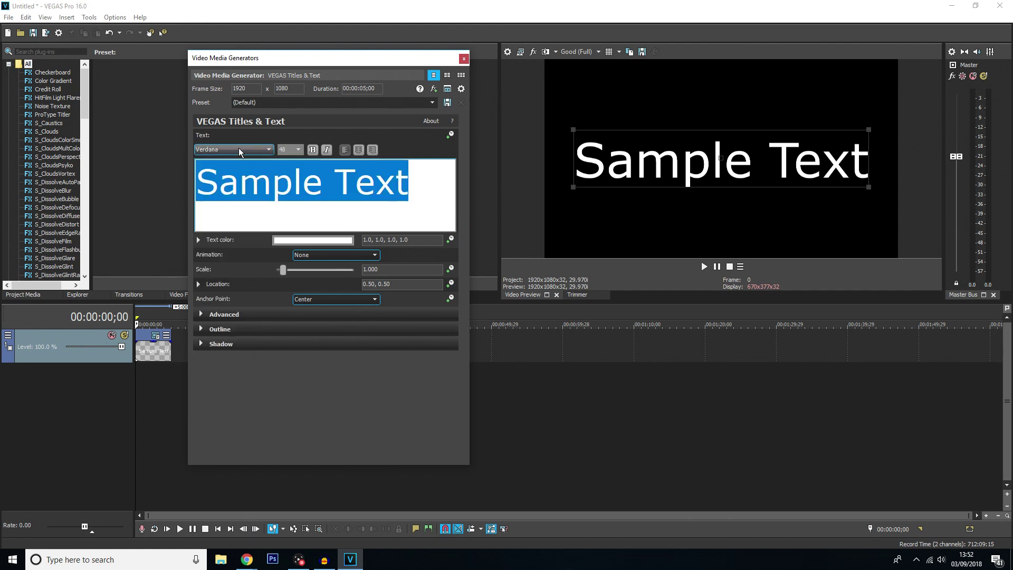
click(239, 147)
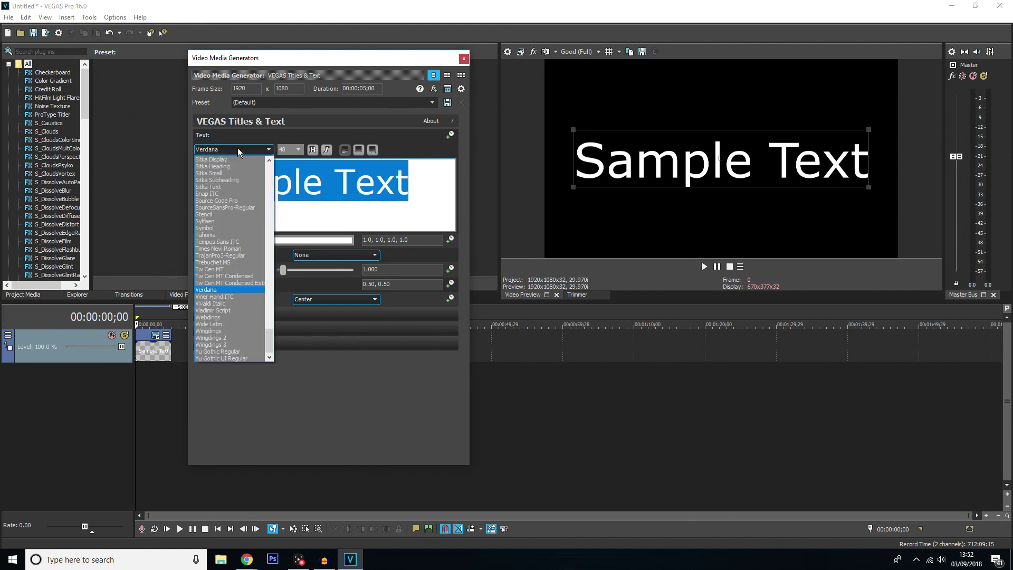
text(edo)
key(Return)
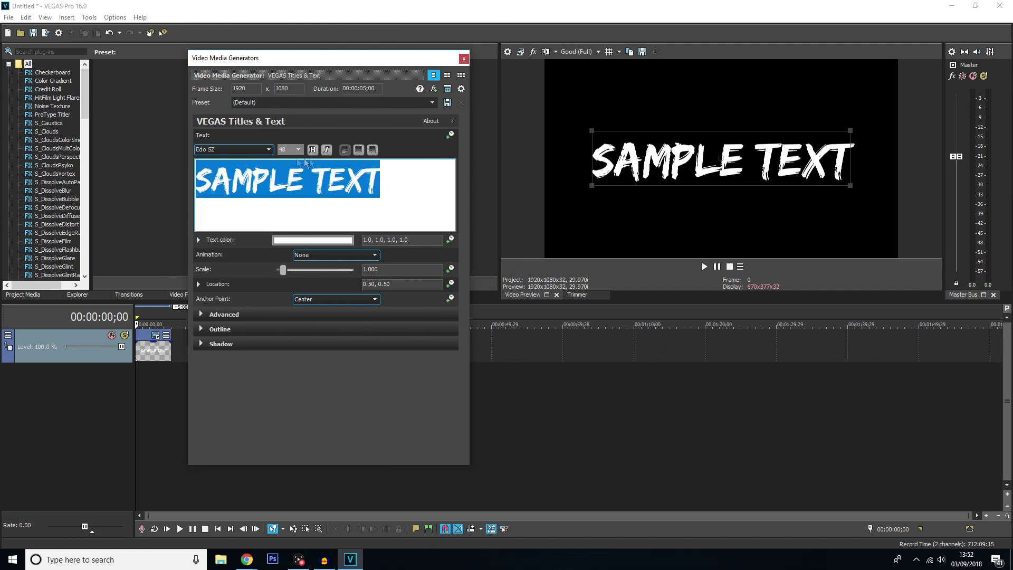
click(414, 197)
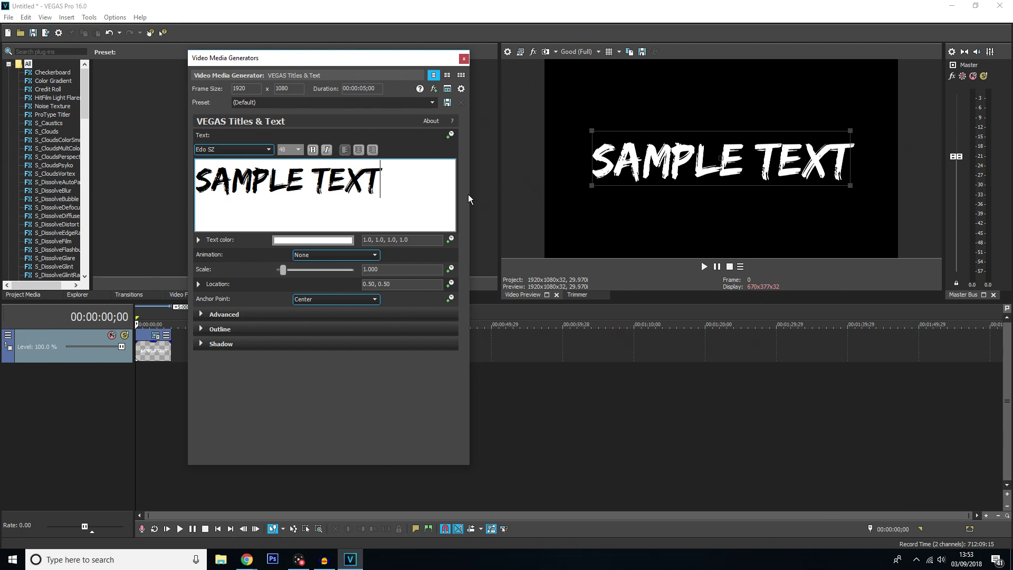
Replace the sample text with "MY INSTAGRAM" and close the title generator.
drag(446, 178, 37, 183)
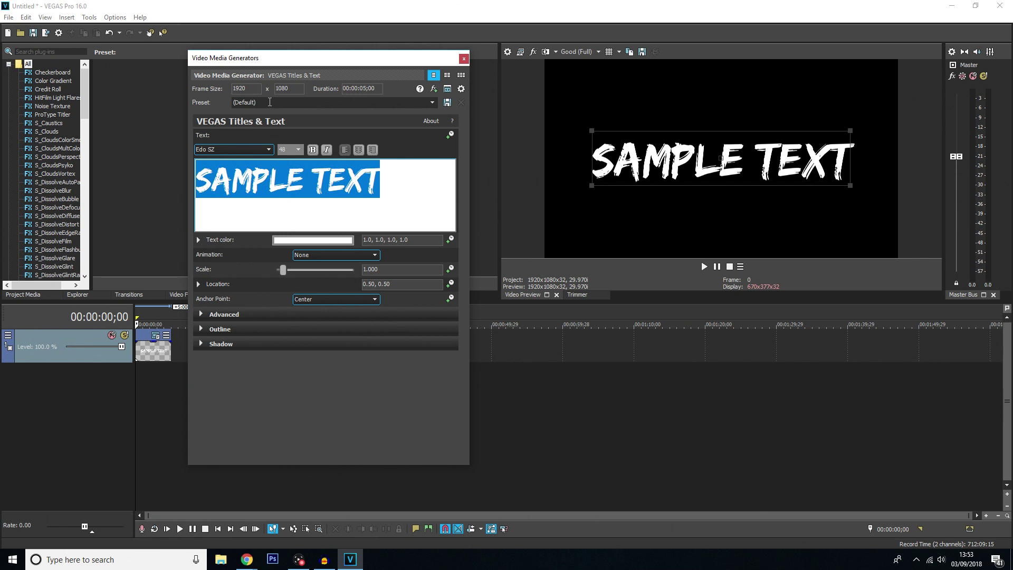
text(MY I)
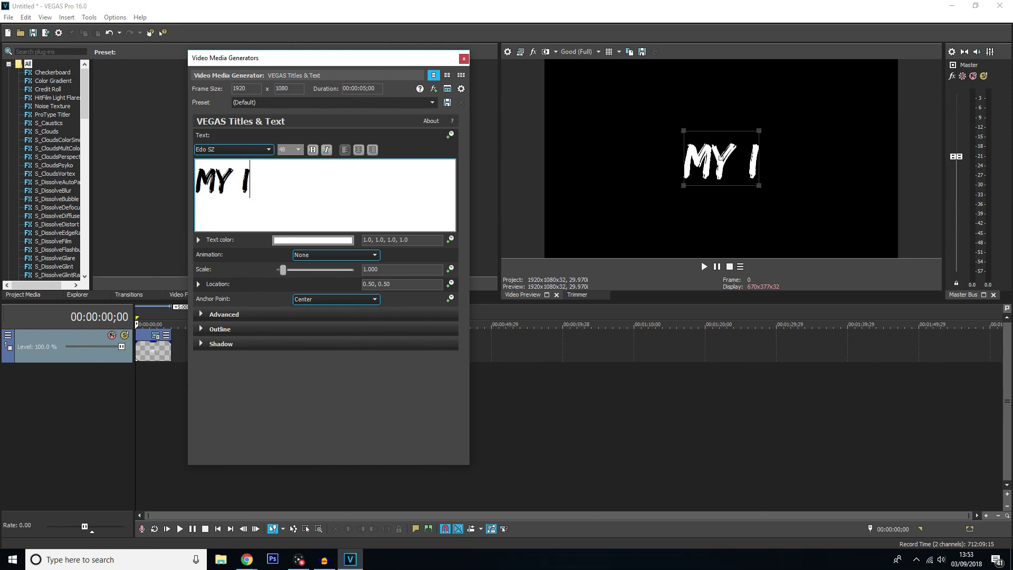
text(NSTAGRAM)
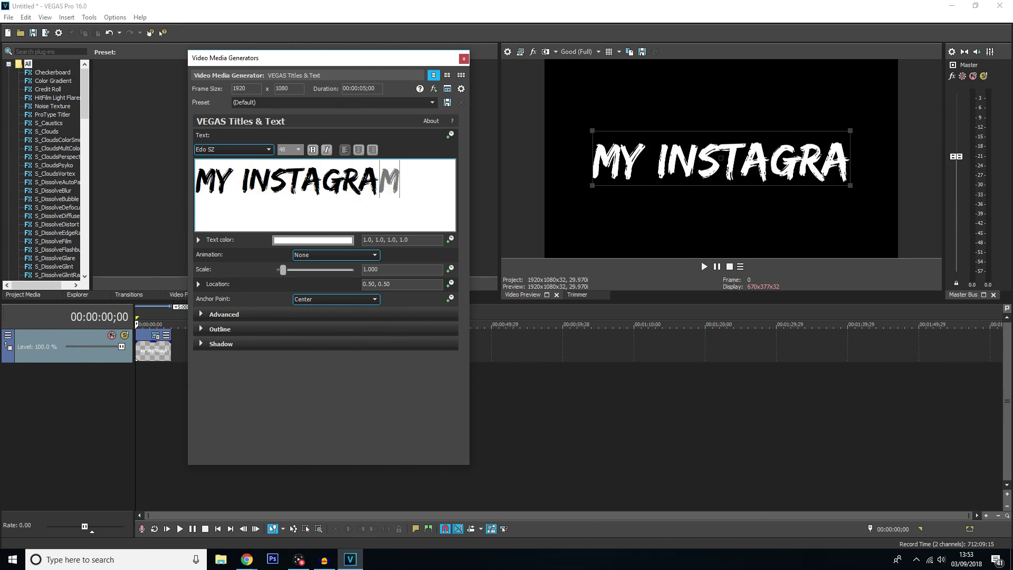
click(467, 60)
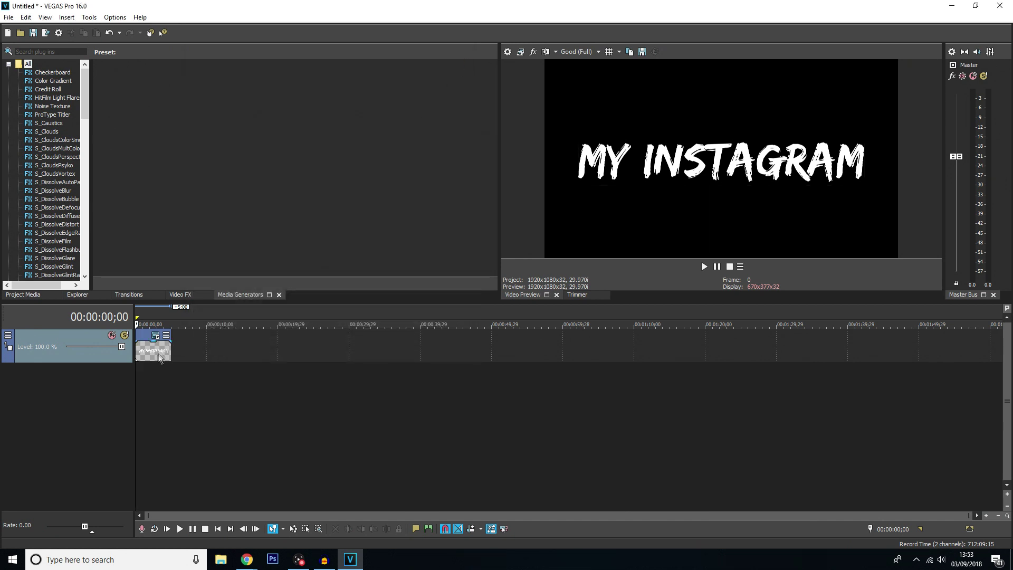
Insert a second text event on the video track and set its sample text to the Edo SZ font.
right_click(184, 346)
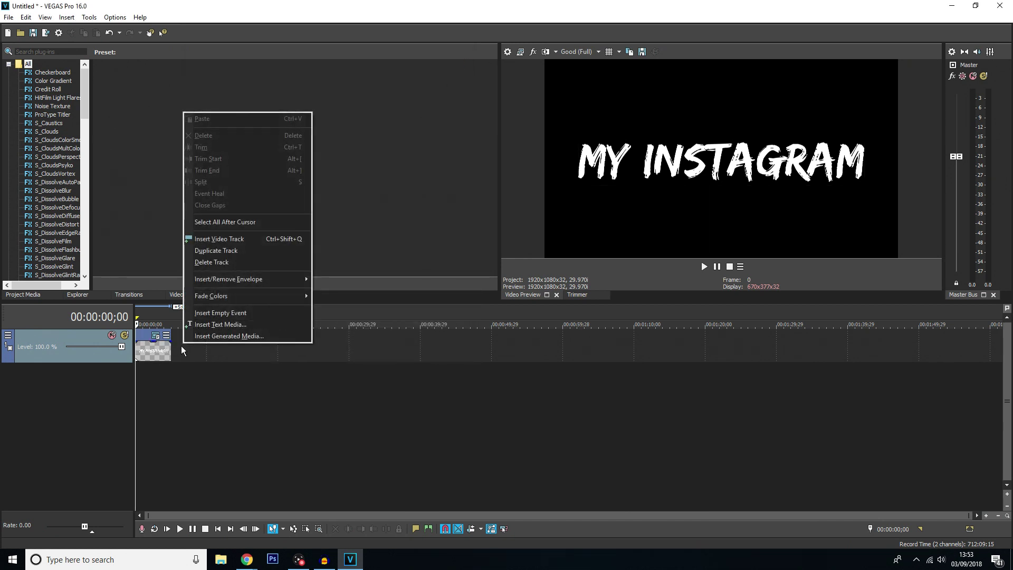
click(213, 325)
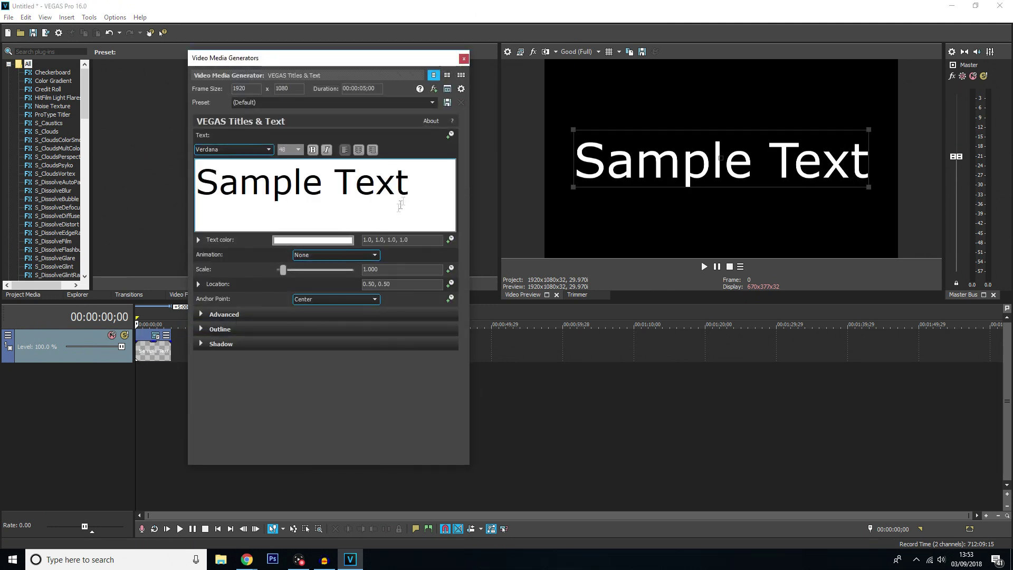
key(ctrl+a)
click(256, 150)
key(e)
click(211, 166)
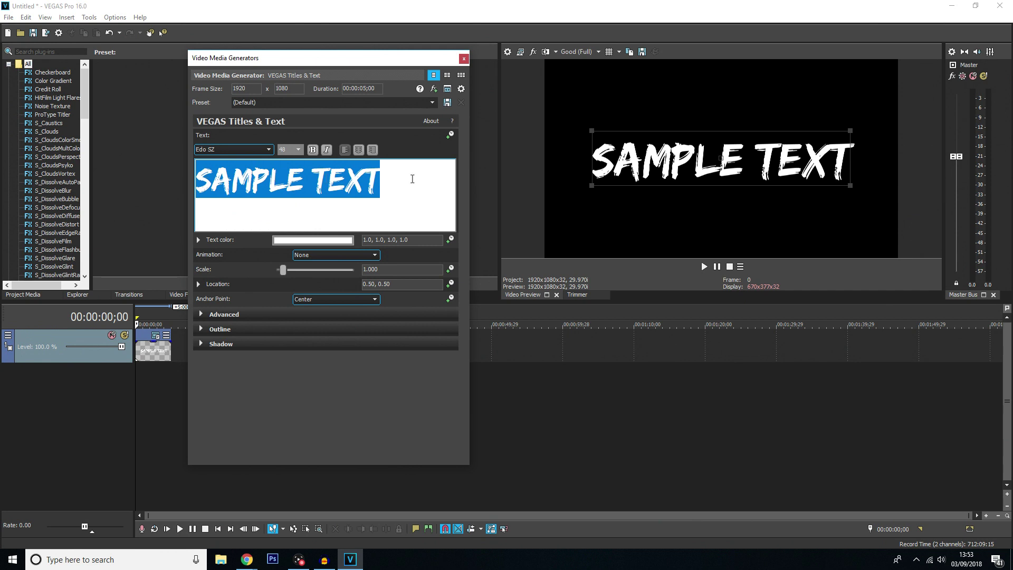
Replace the second title's sample text with the Instagram username.
click(426, 183)
key(ctrl+a)
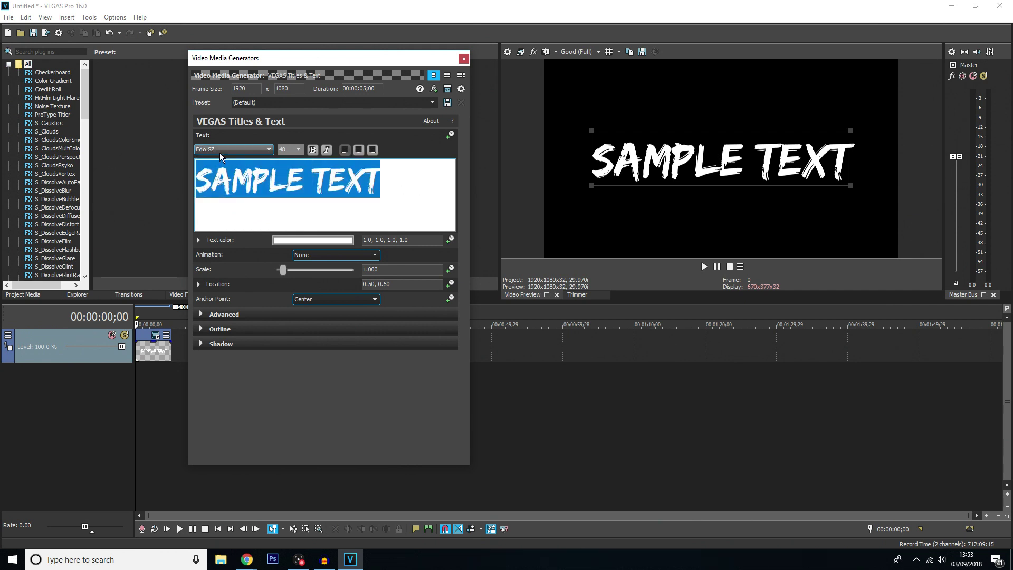
text(-)
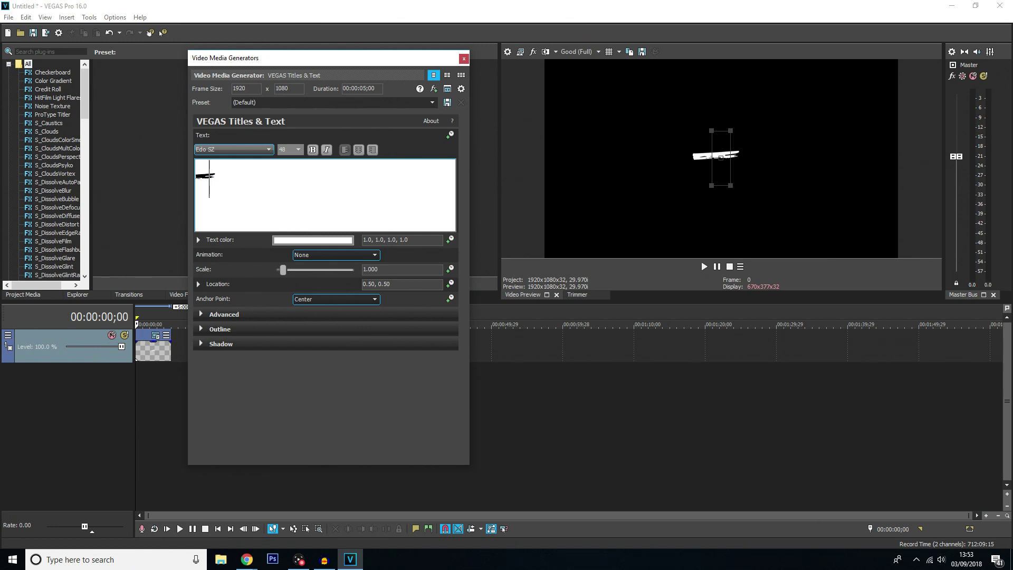
key(ctrl+a)
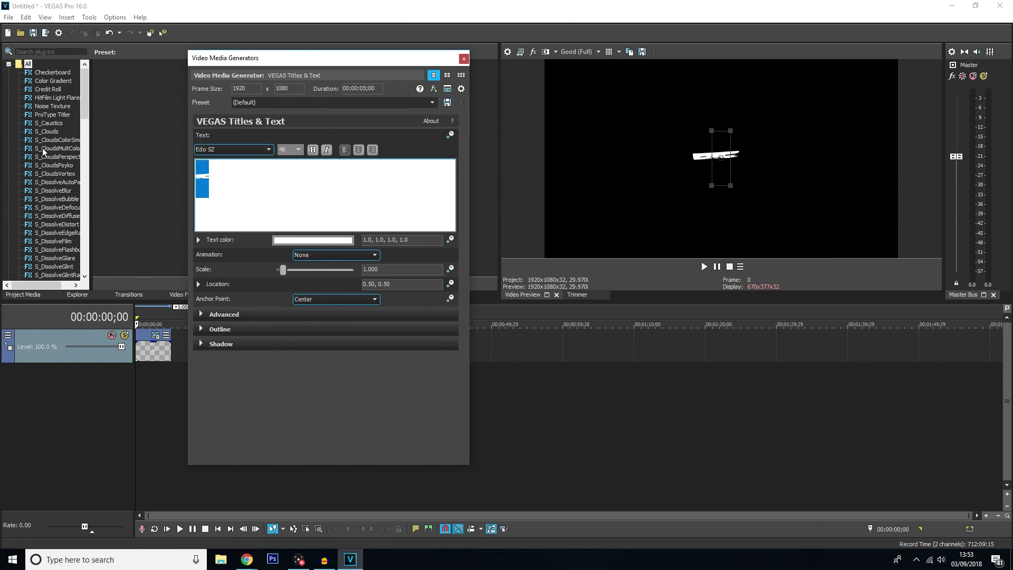
text(PK)
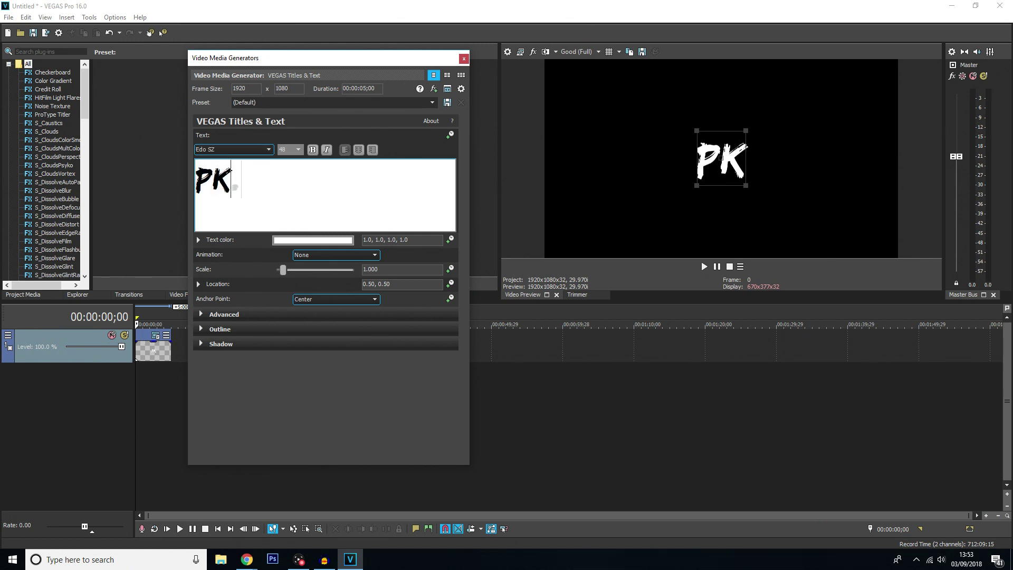
text(.RO)
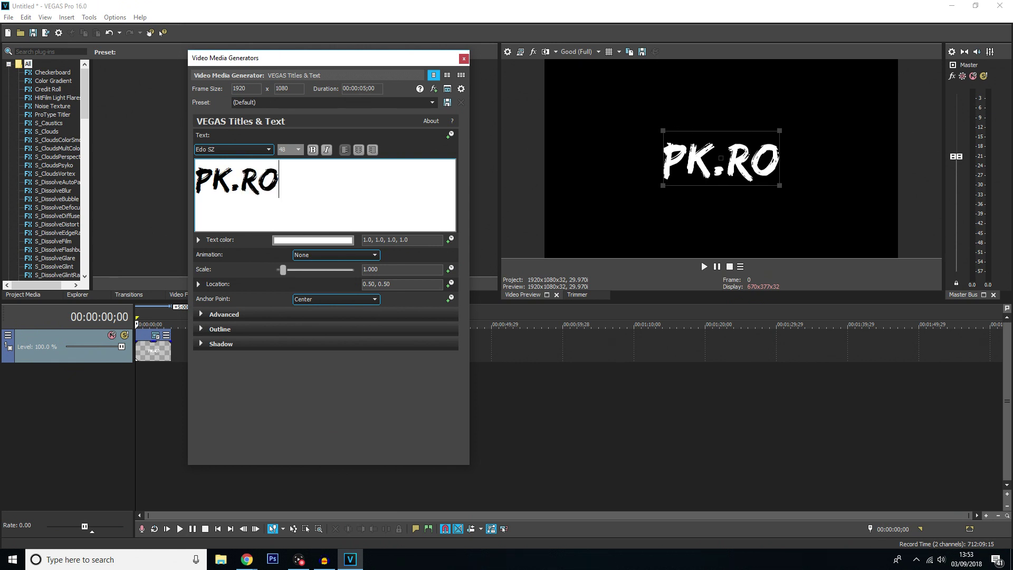
text(BERT.)
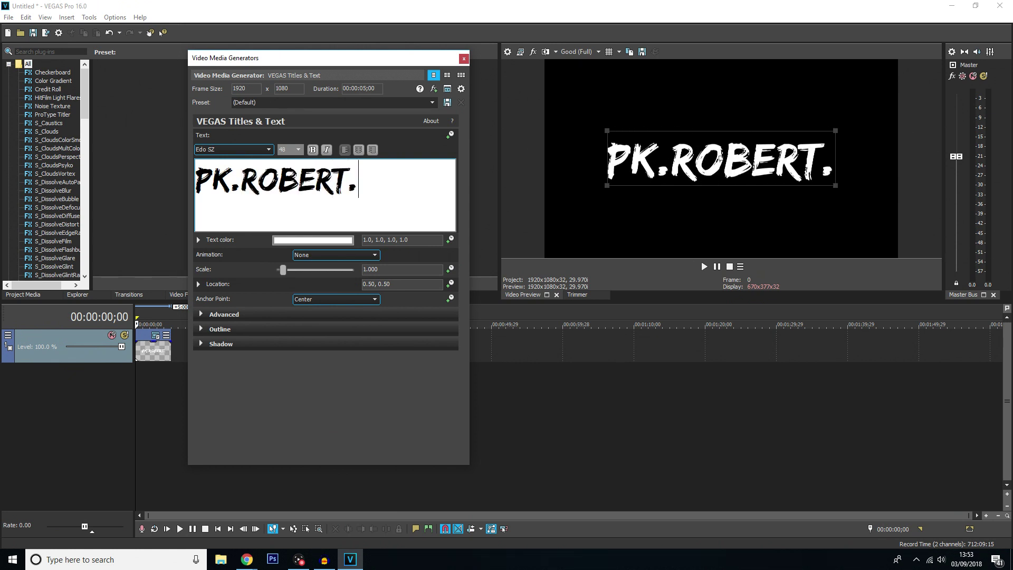
text(WATKIN)
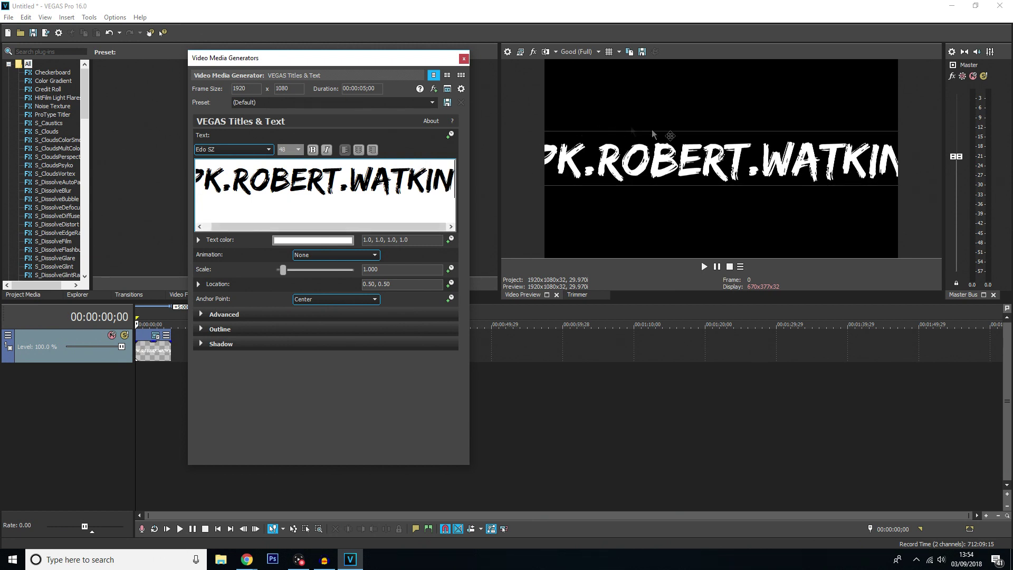
Reduce the username text to font size 24 and close the title generator.
click(372, 179)
key(ctrl+a)
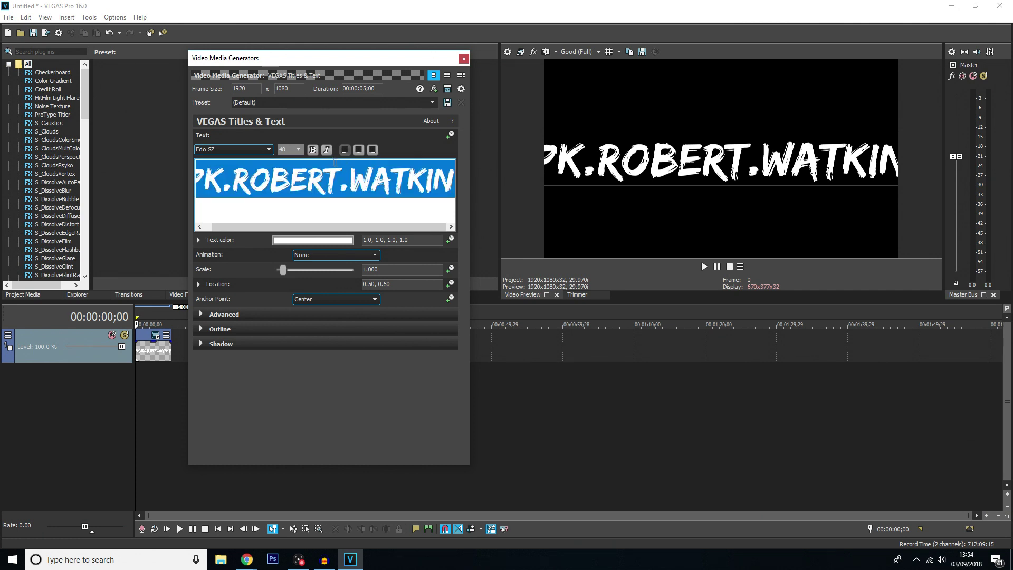
click(298, 150)
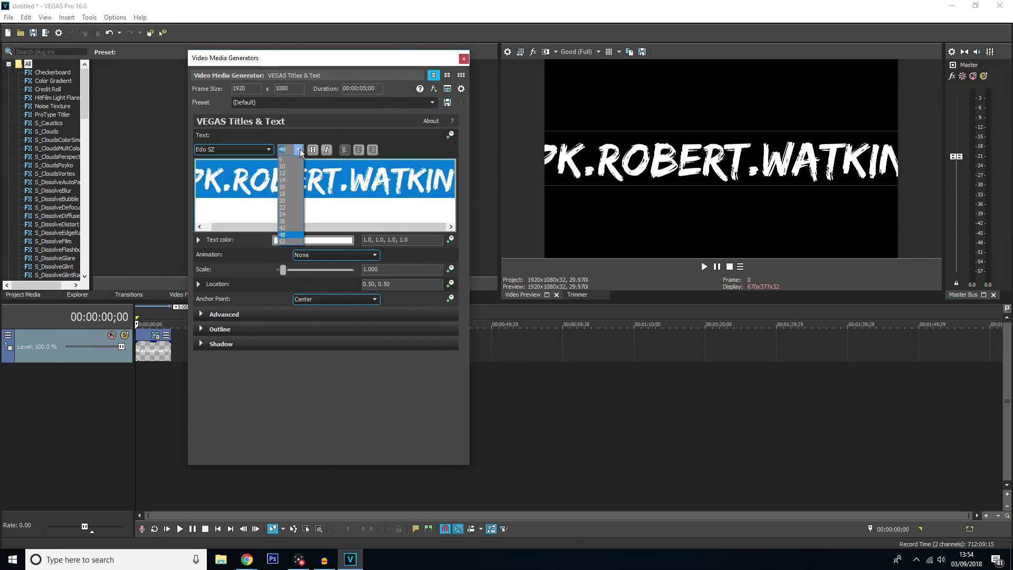
click(290, 214)
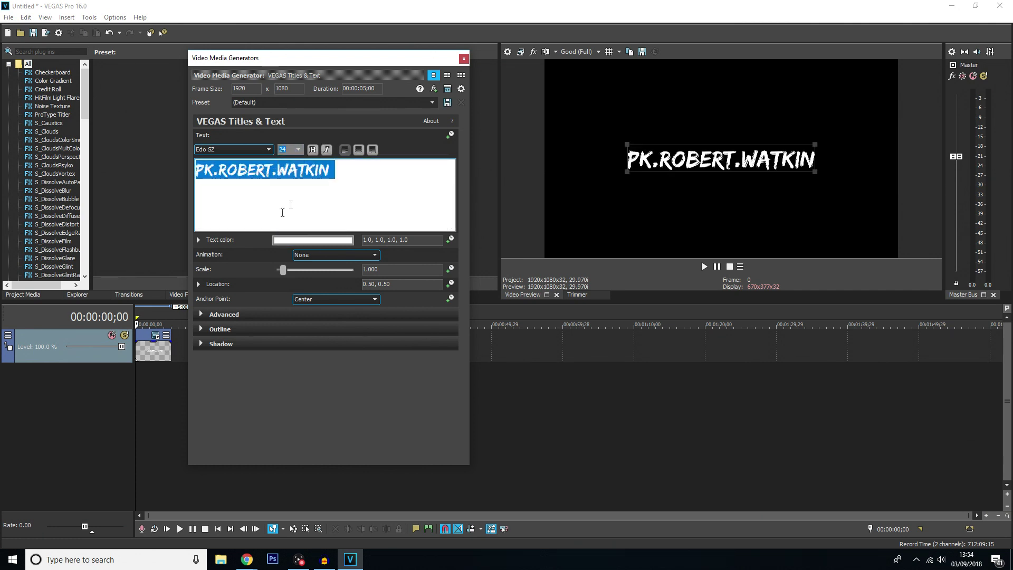
click(463, 58)
Add a second video track and move the username title onto it, starting directly beneath the MY INSTAGRAM event.
right_click(183, 397)
click(207, 425)
drag(199, 353, 156, 379)
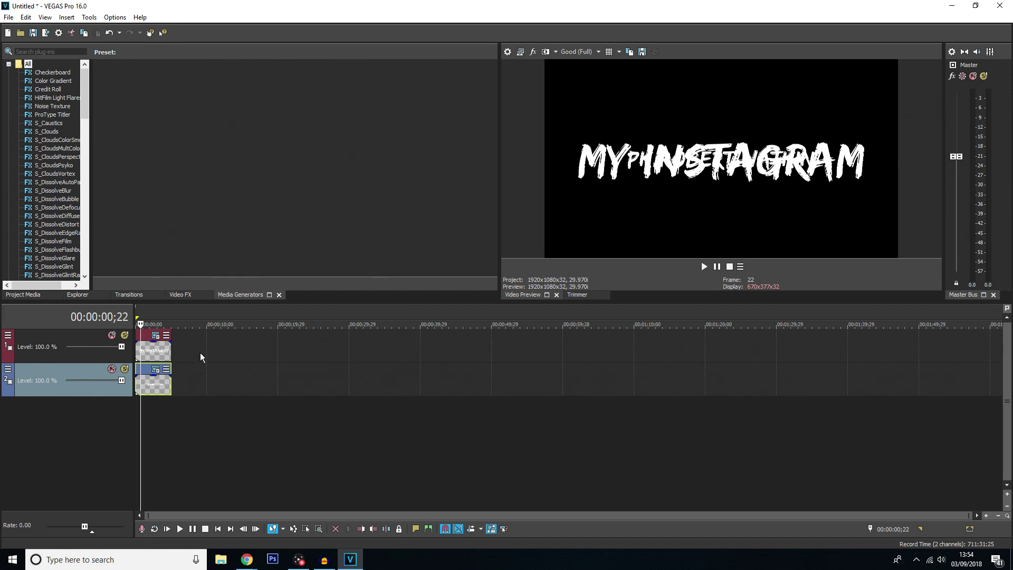
Scale down the MY INSTAGRAM title by enlarging its Event Pan/Crop frame to about 2,326 by 1,308.
scroll(181, 382, up, 3)
scroll(181, 382, up, 2)
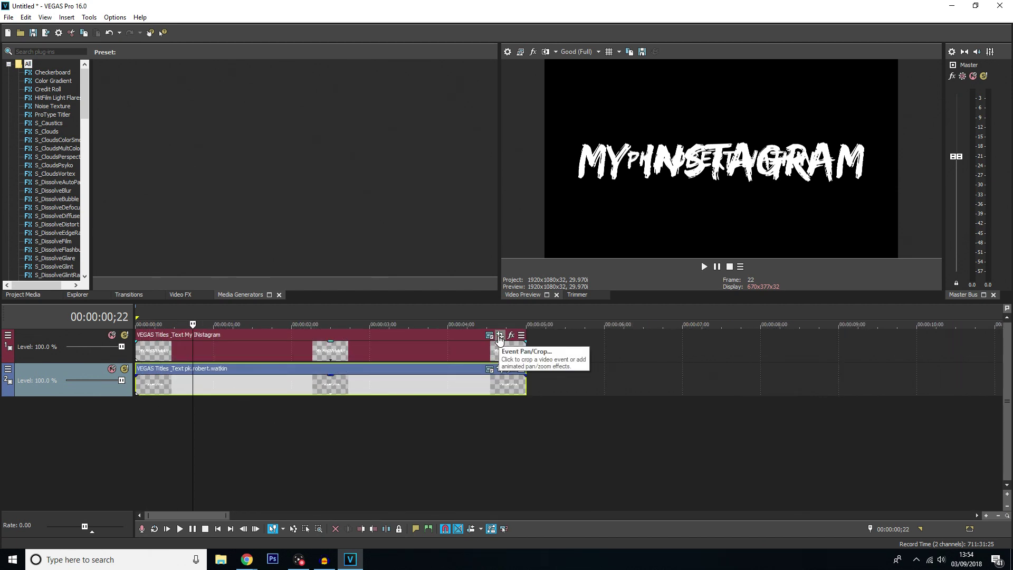
click(499, 338)
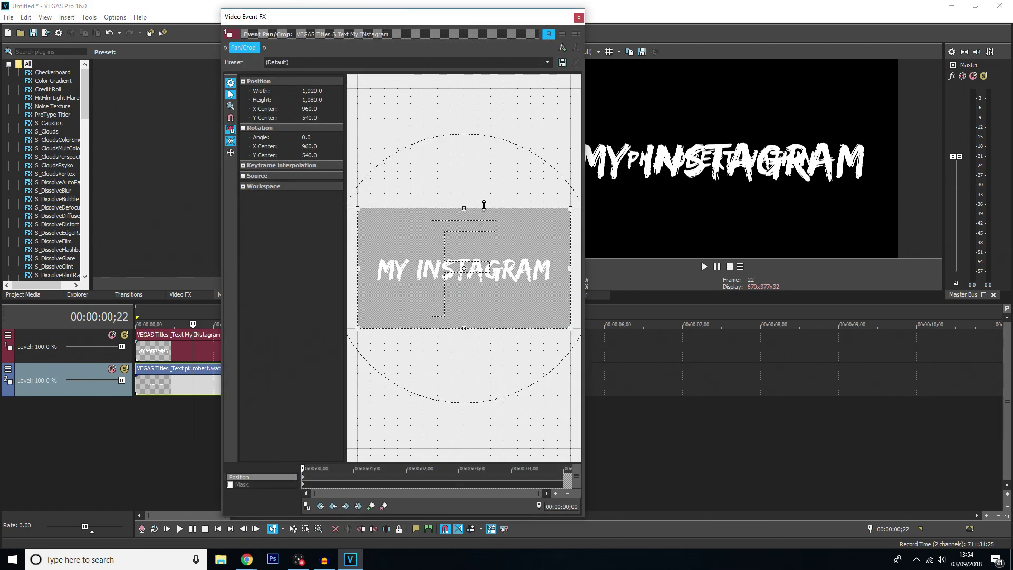
drag(482, 208, 486, 196)
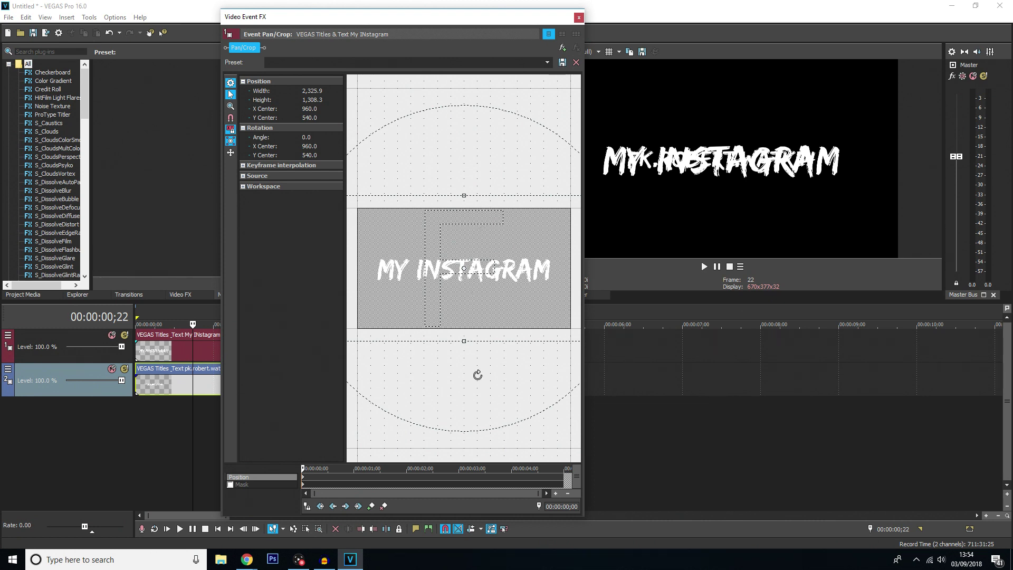
Raise the MY INSTAGRAM title by shifting its pan/crop frame to a Y center of about 645, and close the effect window.
key(KP_2)
key(KP_2)
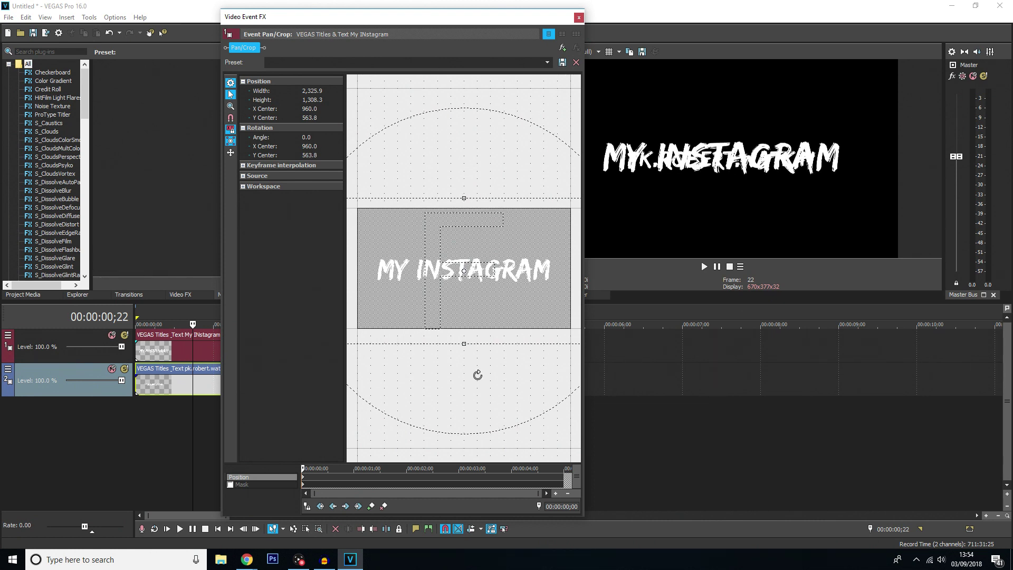
key(KP_2)
key(KP_2)
key(KP_2)
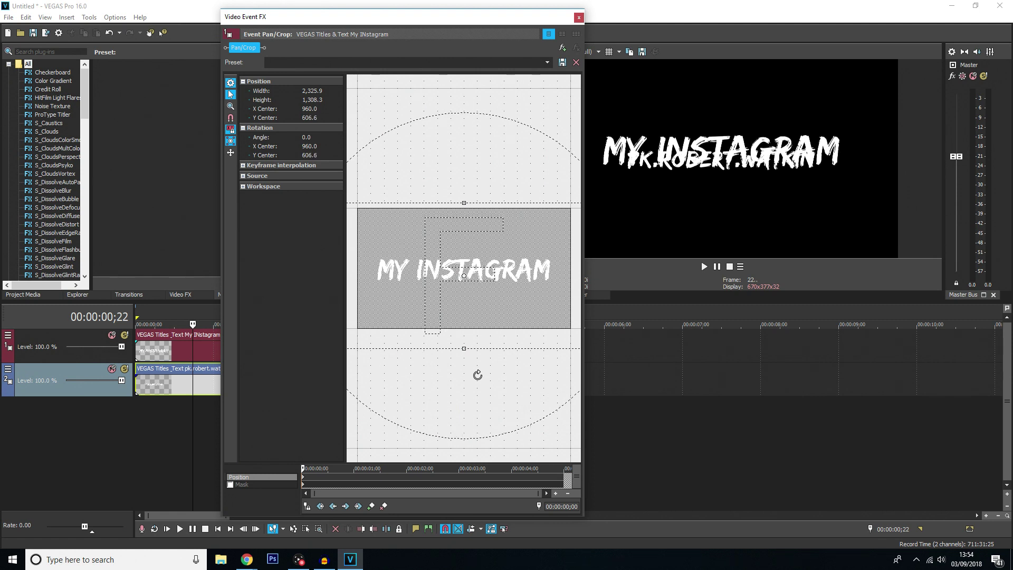
key(KP_2)
key(KP_2)
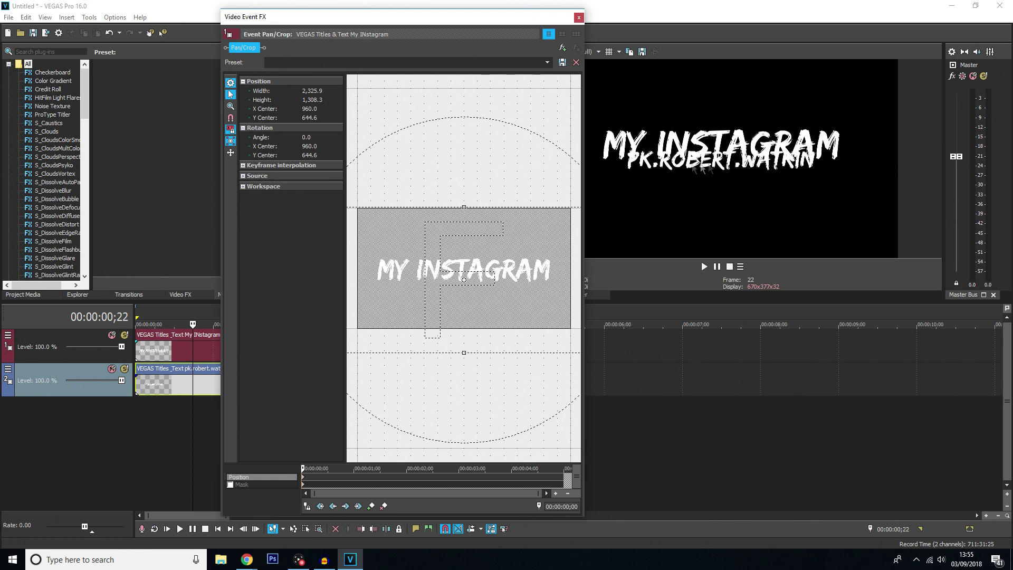
click(579, 17)
Lower the username title below MY INSTAGRAM by moving its Event Pan/Crop frame to a Y center of about 454.
click(405, 376)
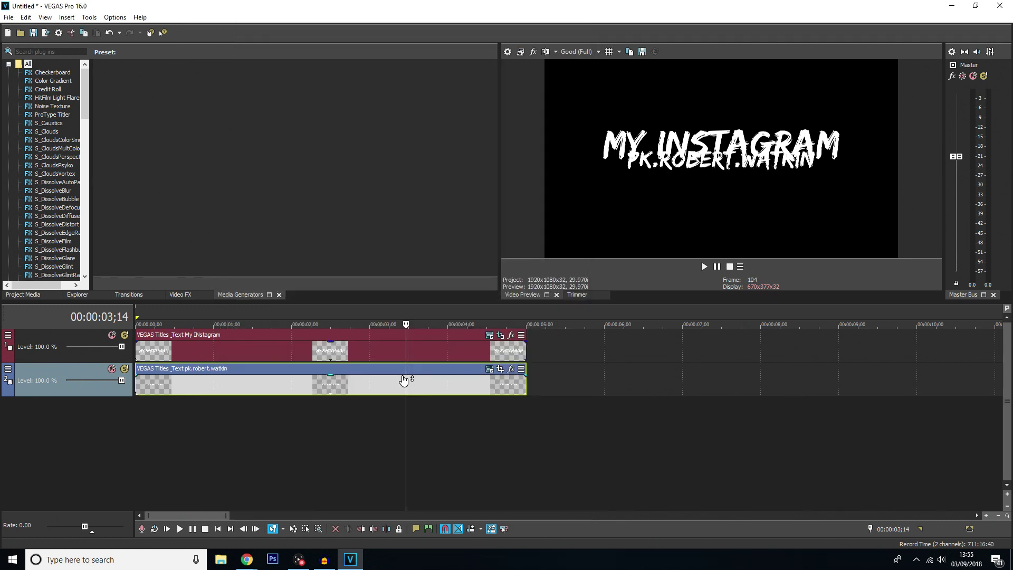
click(500, 369)
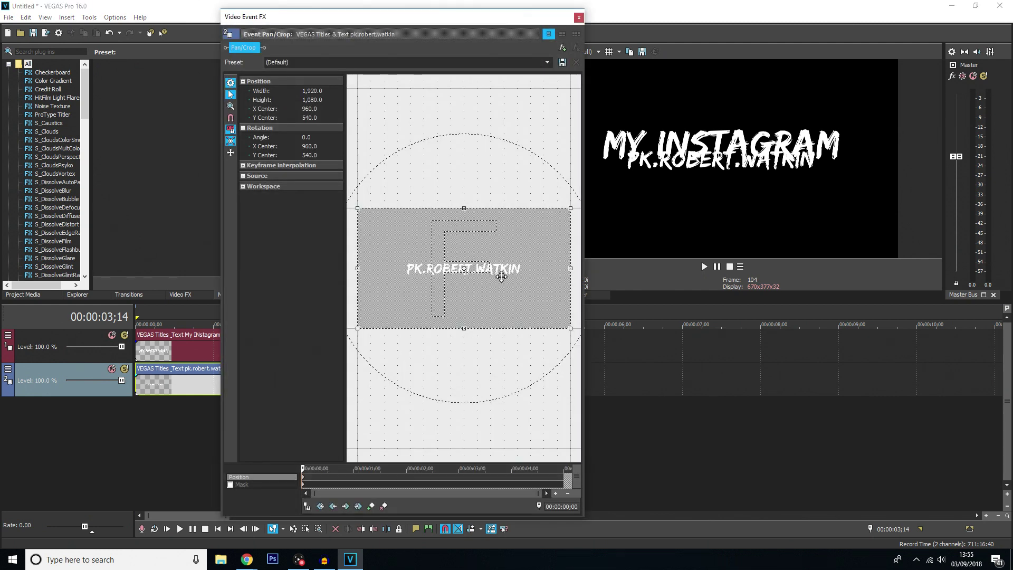
drag(501, 276, 501, 276)
drag(501, 277, 501, 276)
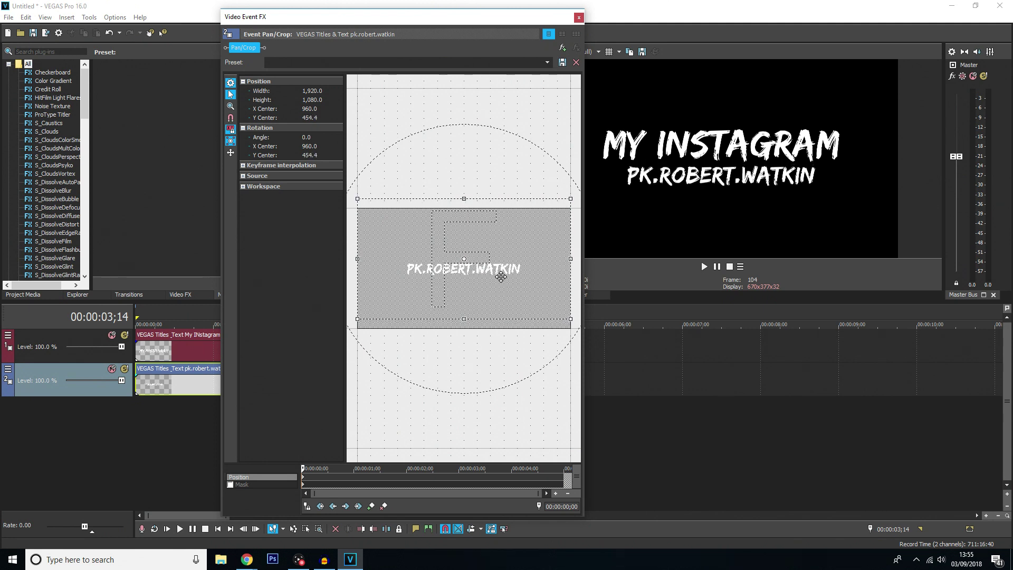
Close the pan/crop window and set the username title's font size to 42.
click(578, 17)
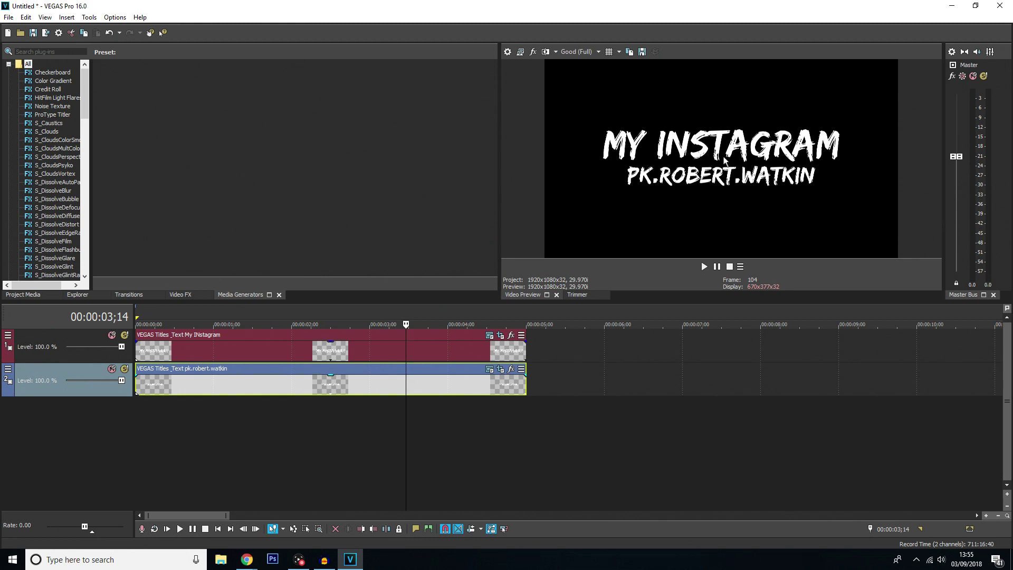
click(490, 370)
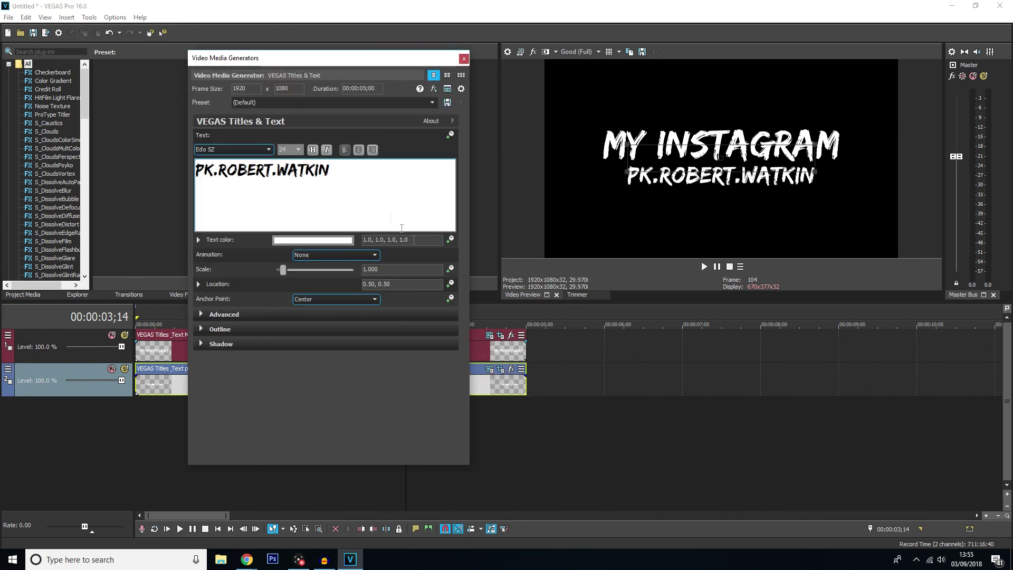
drag(393, 177, 171, 167)
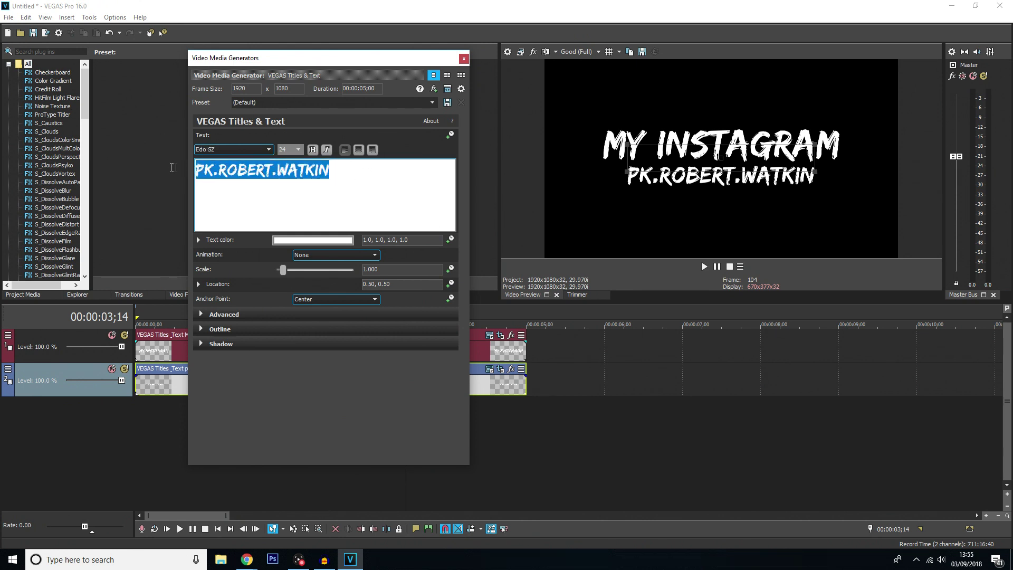
click(300, 151)
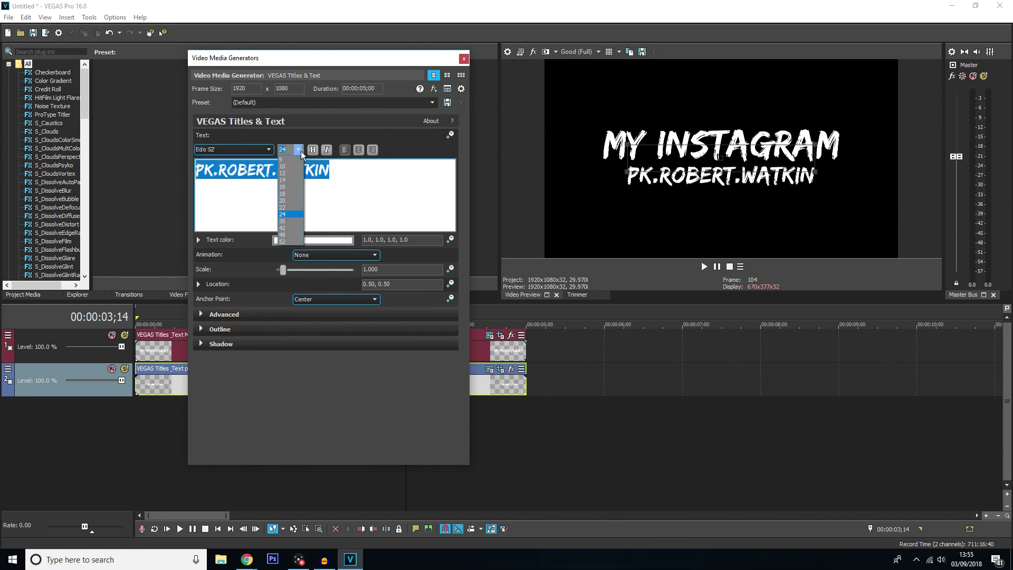
click(289, 228)
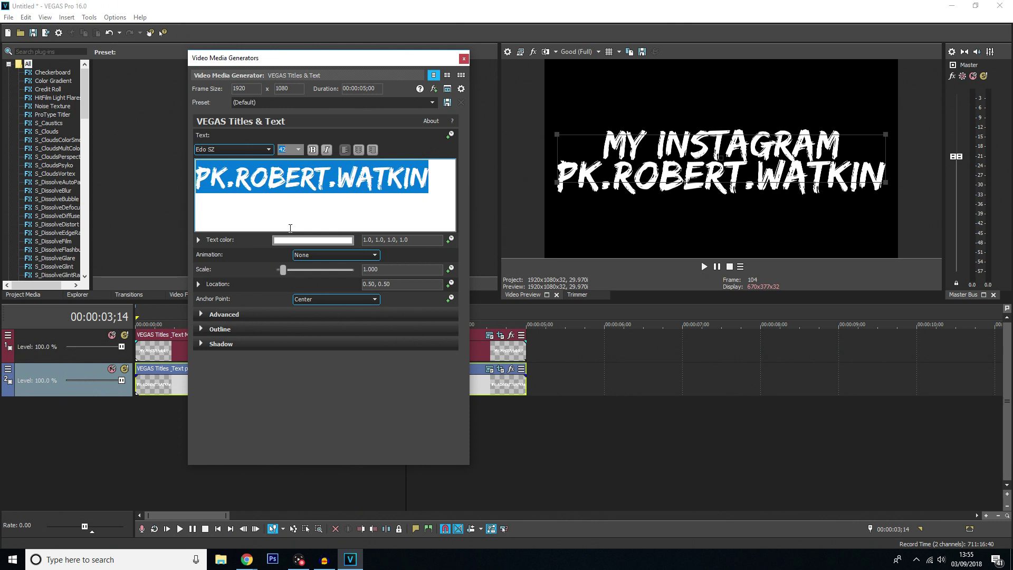
click(464, 58)
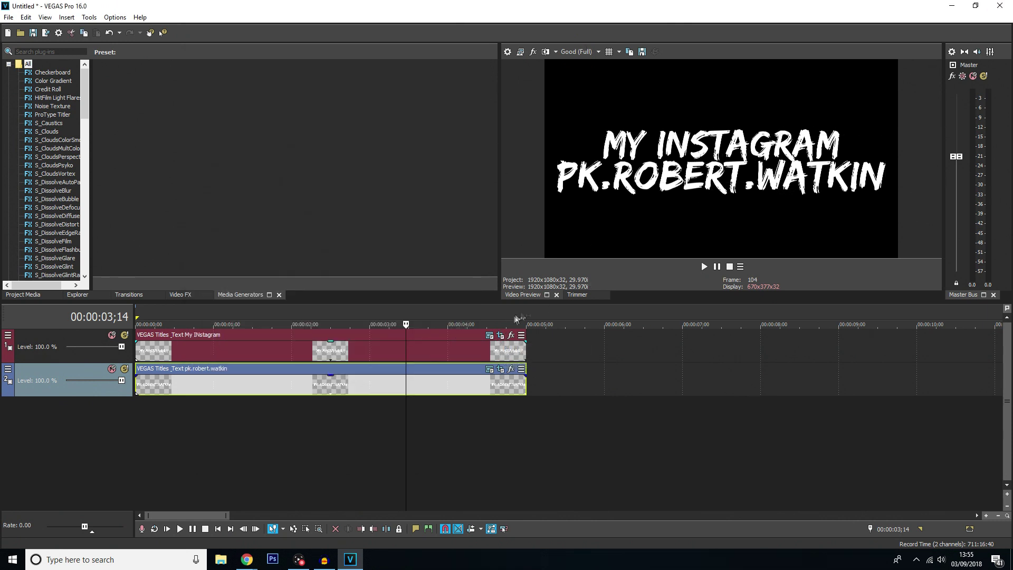
Raise the MY INSTAGRAM title slightly by shifting its Event Pan/Crop frame vertically, and close the effect window.
click(490, 335)
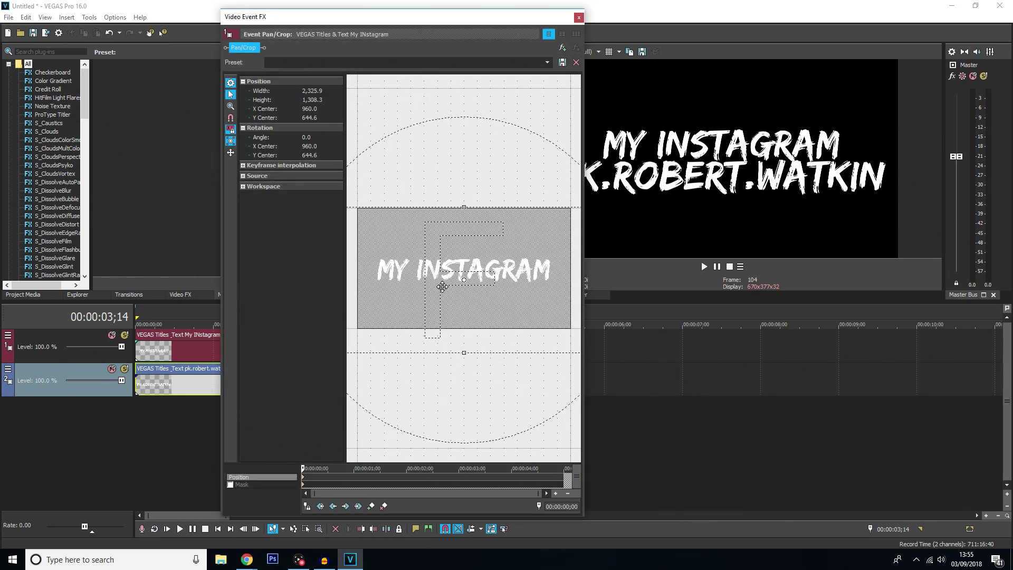
drag(442, 286, 442, 289)
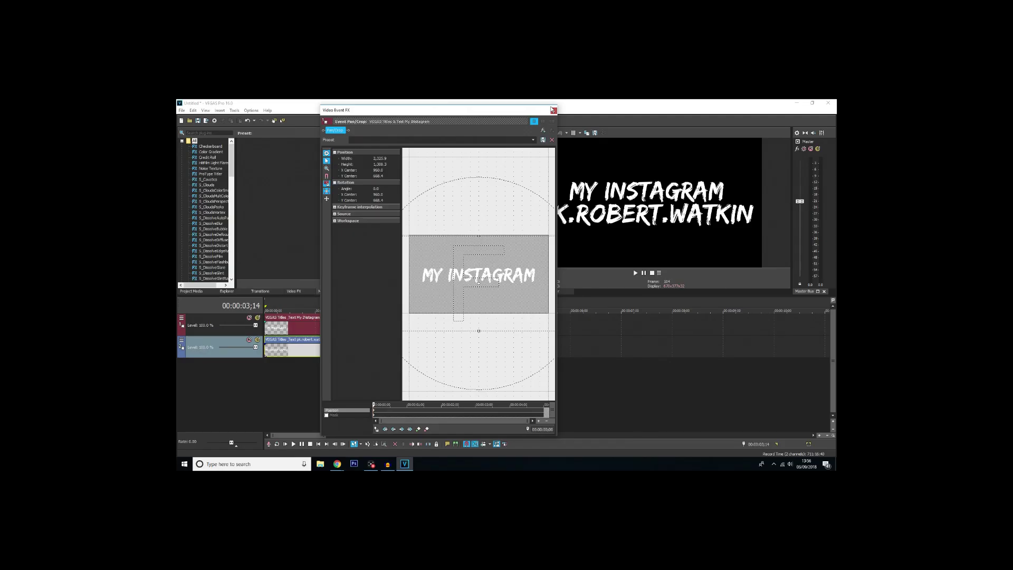
click(552, 110)
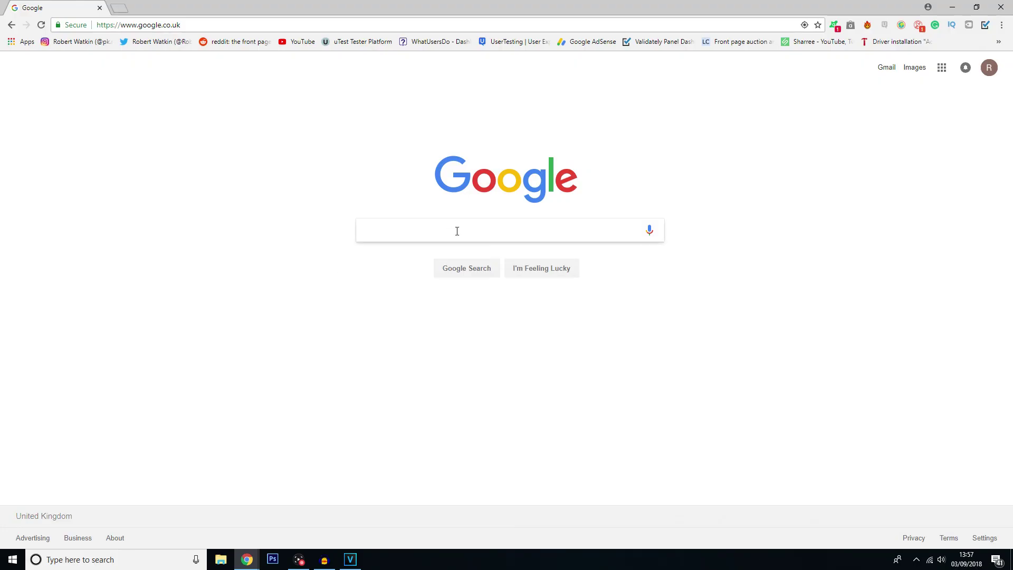
In Chrome, search Google Images for "instagram logo" and filter the results to transparent images.
click(456, 230)
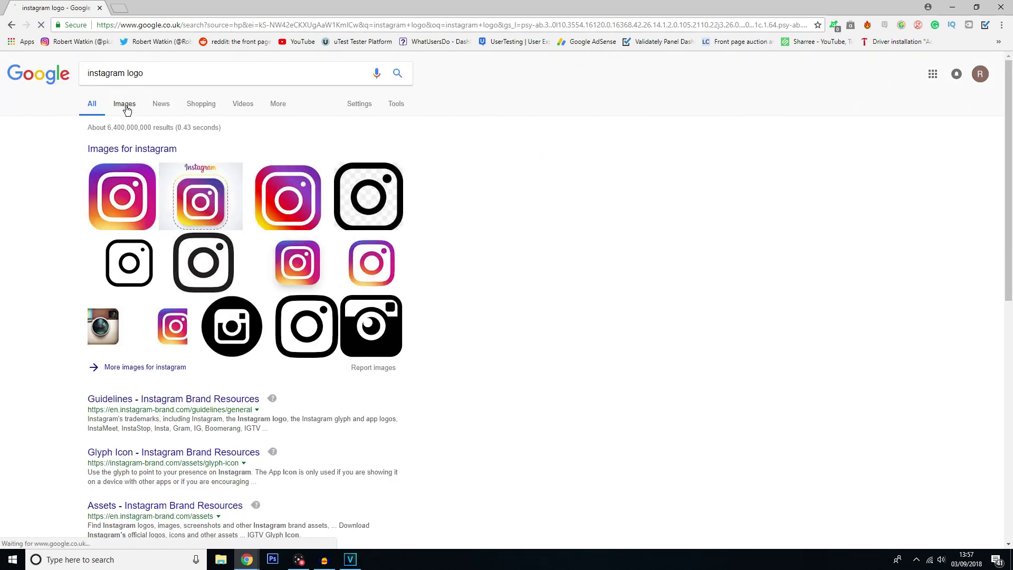
click(125, 105)
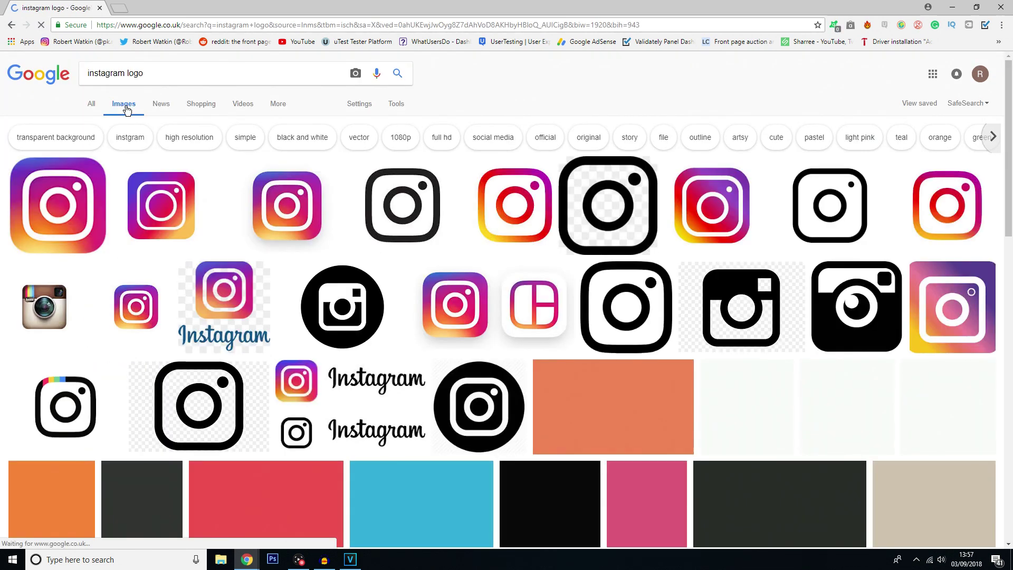
click(397, 108)
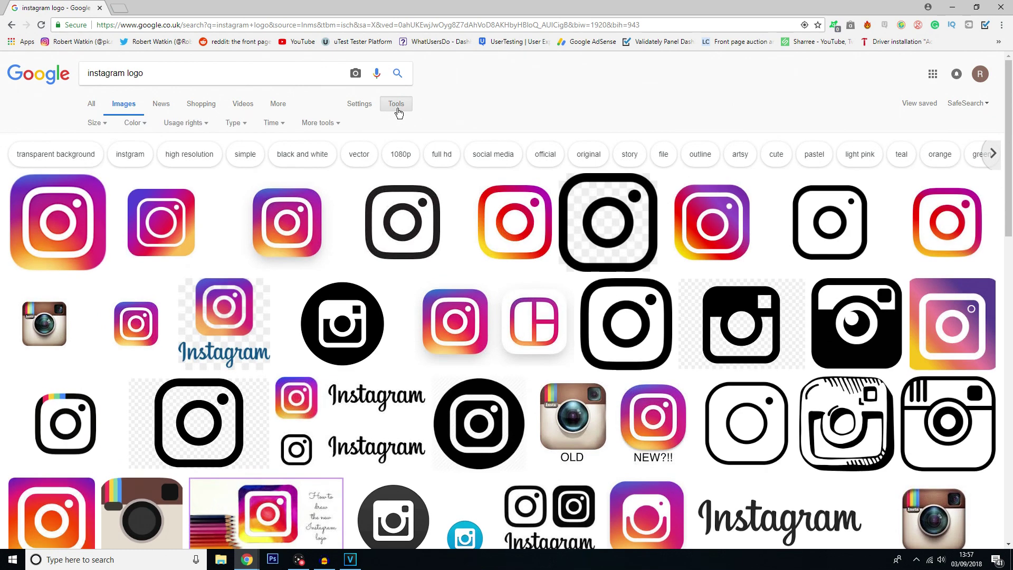
click(140, 126)
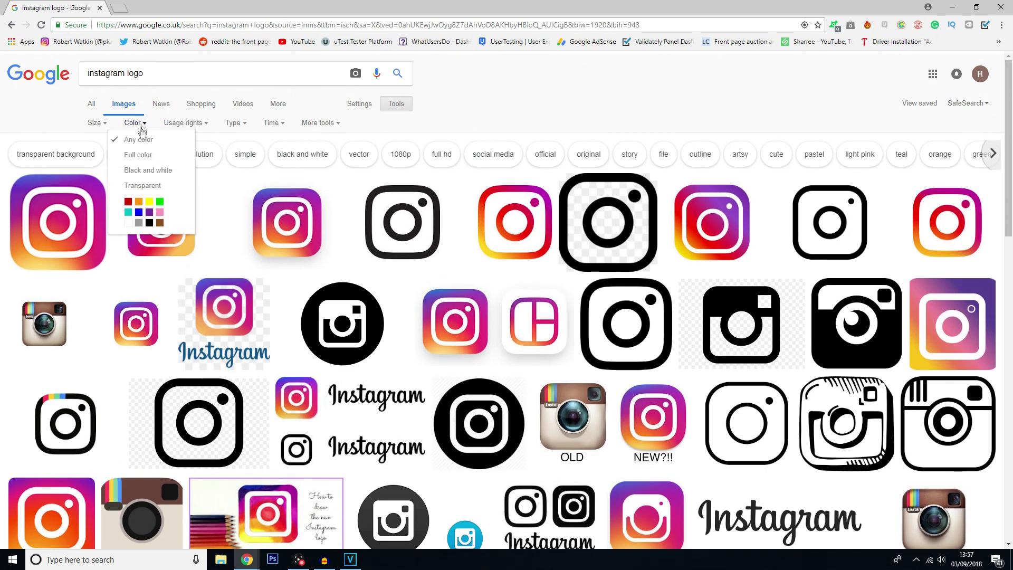
click(142, 185)
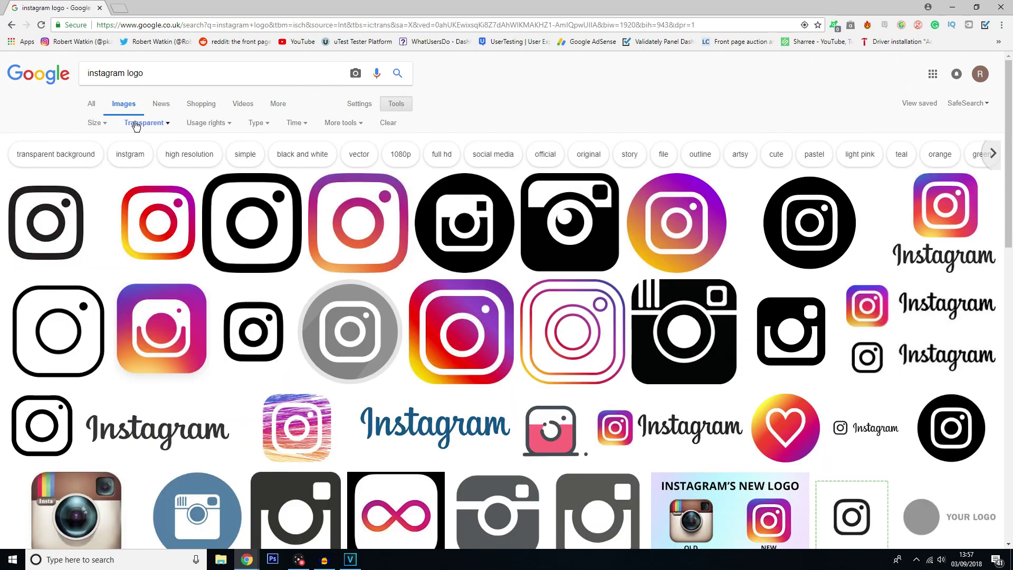
Limit the logo image results to sizes larger than 1024×768.
click(105, 125)
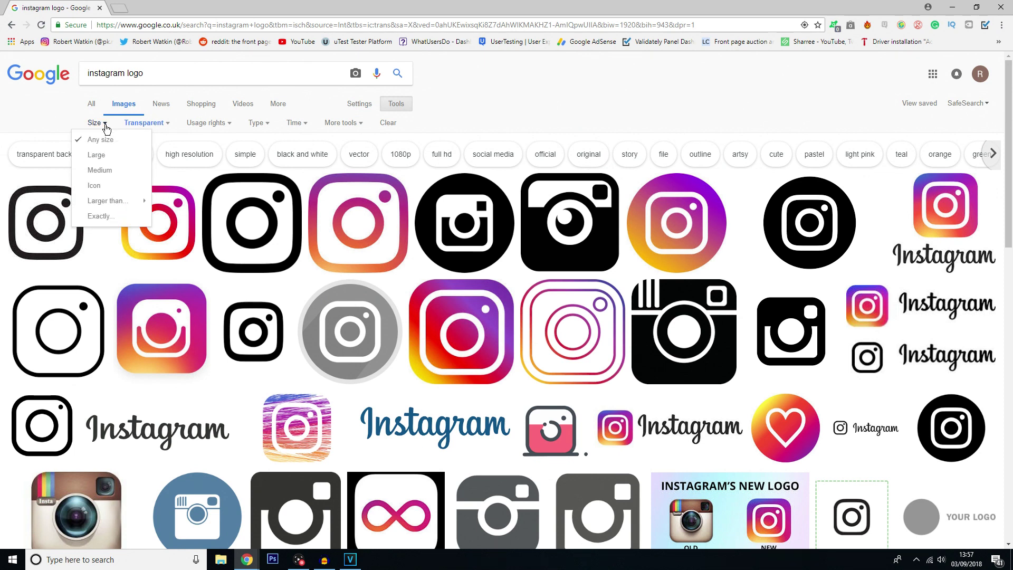
mouse_move(110, 201)
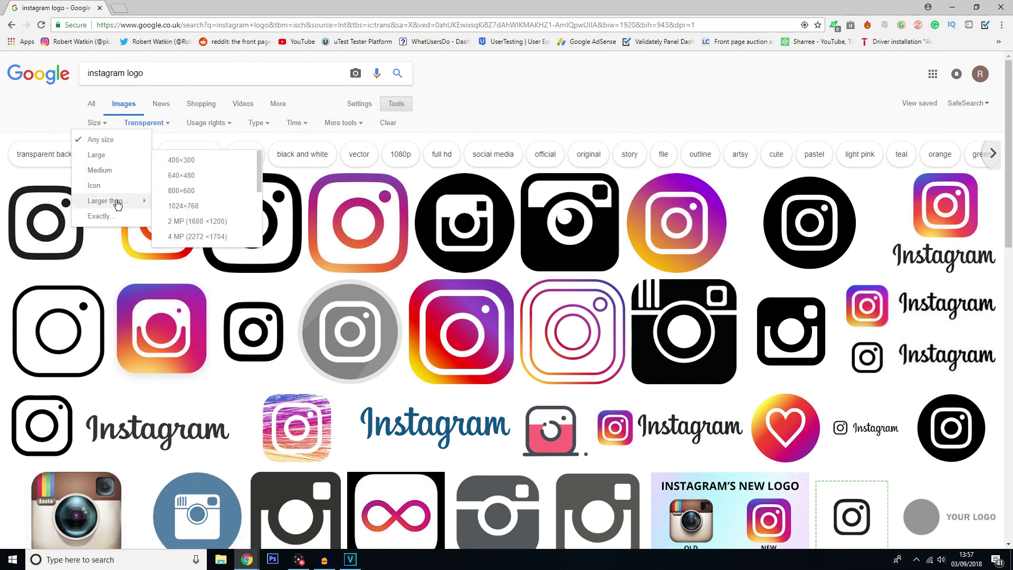
click(213, 206)
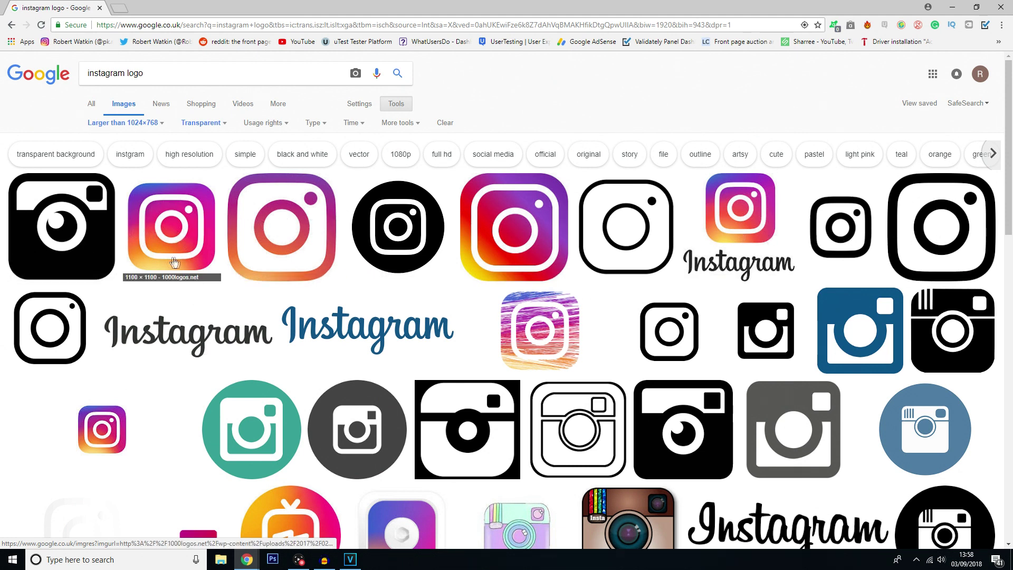
Save the 1100 × 1100 colour-gradient logo from 1000logos.net as a PNG named Instagram Logo in the Other Artwork folder, and close the browser.
click(185, 228)
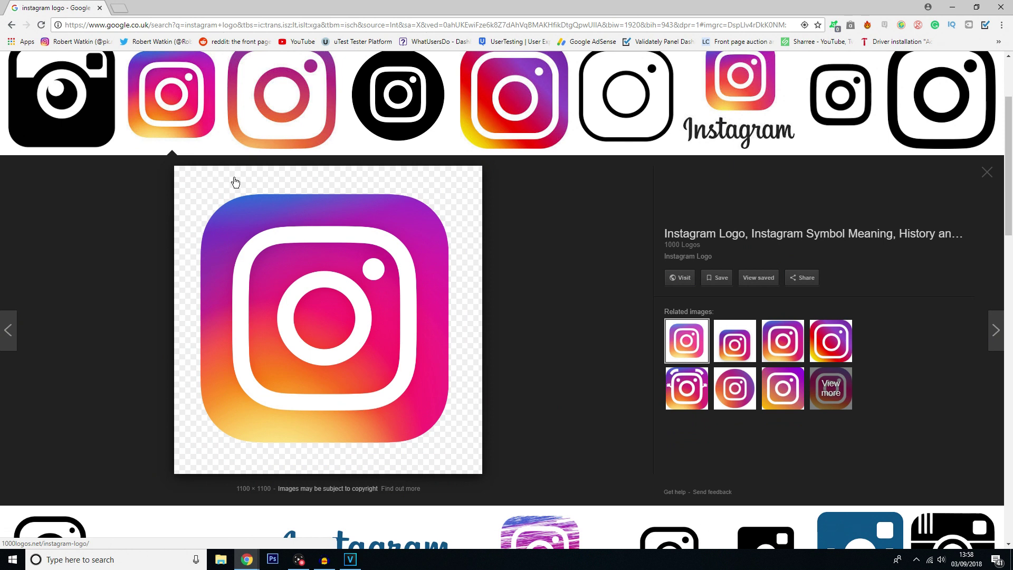
right_click(258, 279)
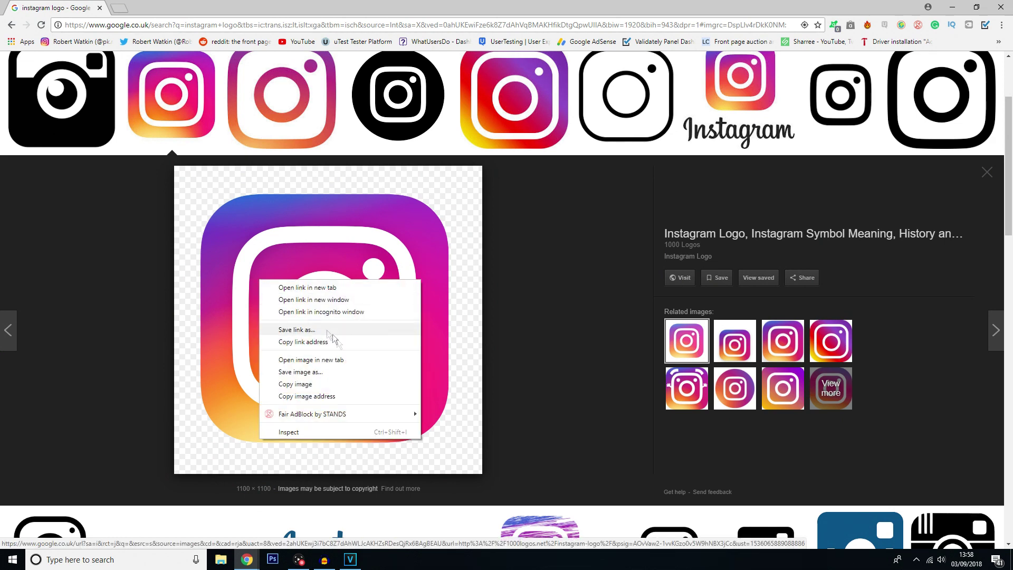
click(334, 372)
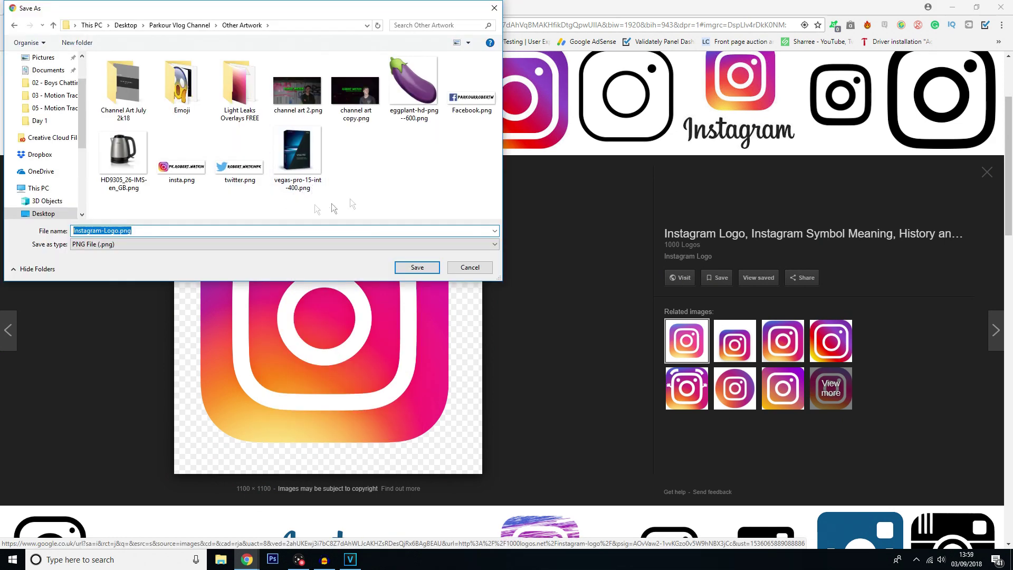
text(f)
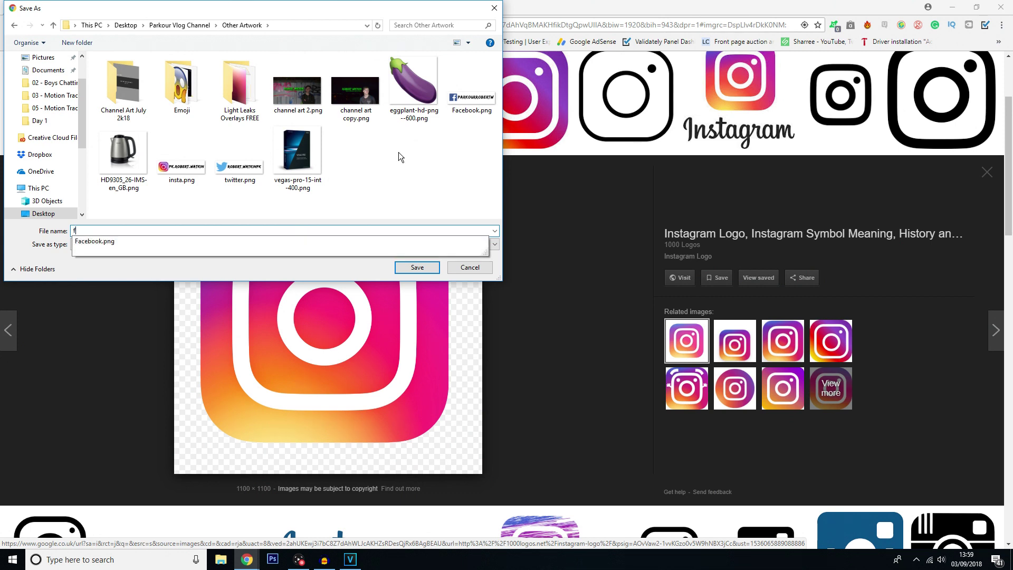
key(BackSpace)
text(Instagram Logo)
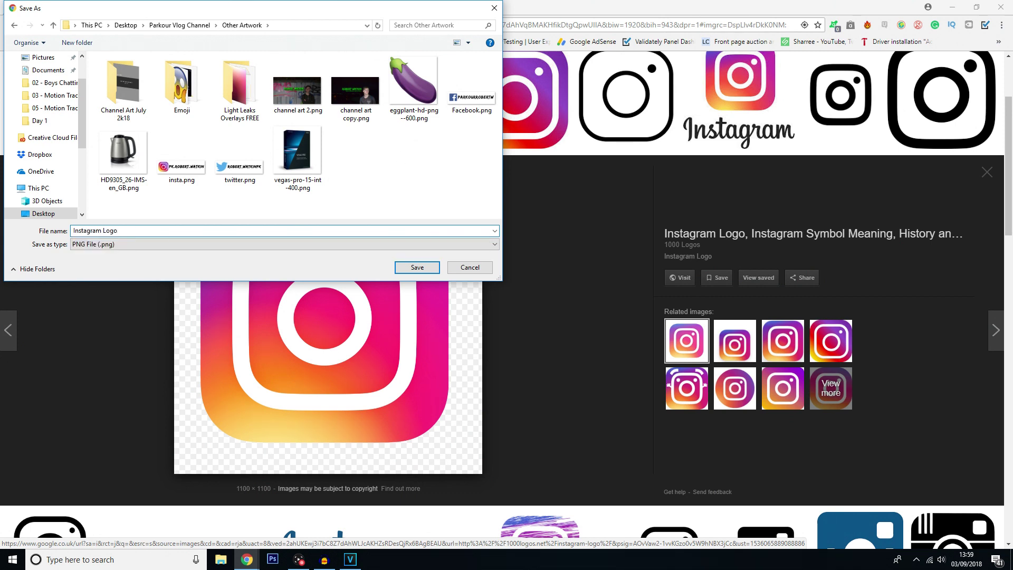
key(Return)
click(1001, 7)
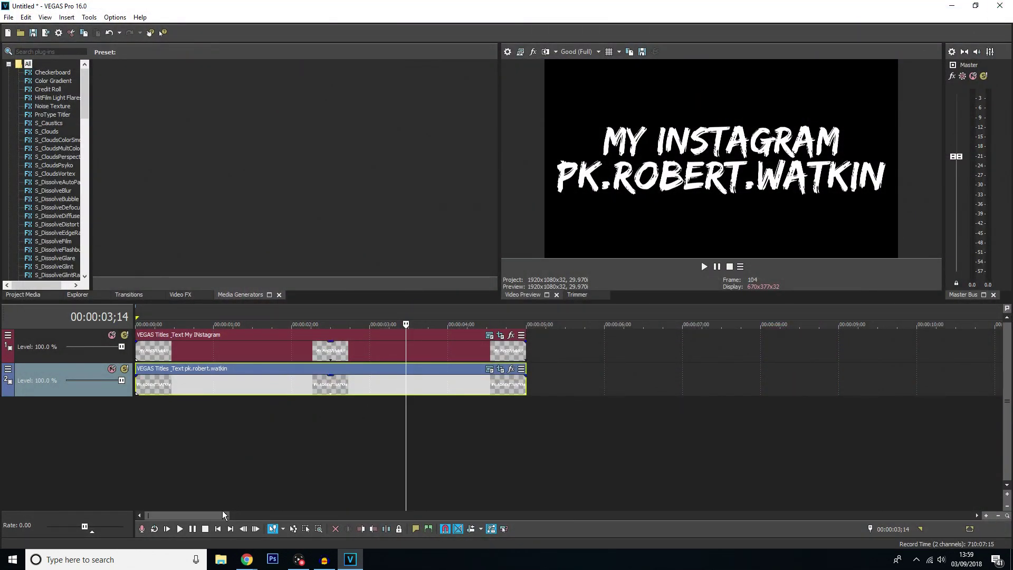
Import Instagram Logo.png into the VEGAS Pro project and place it on a new track below both titles, starting at zero.
click(242, 451)
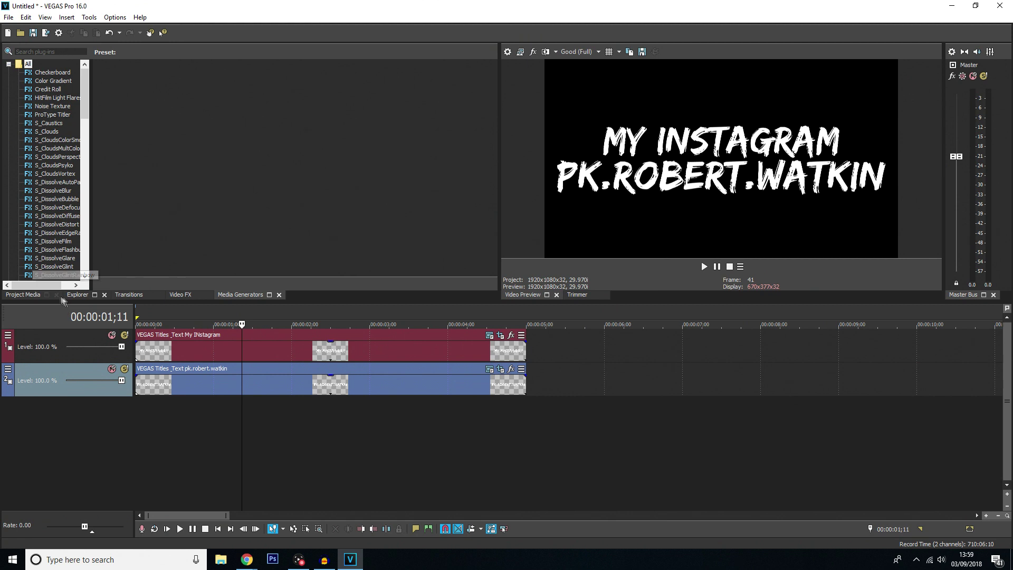
click(21, 297)
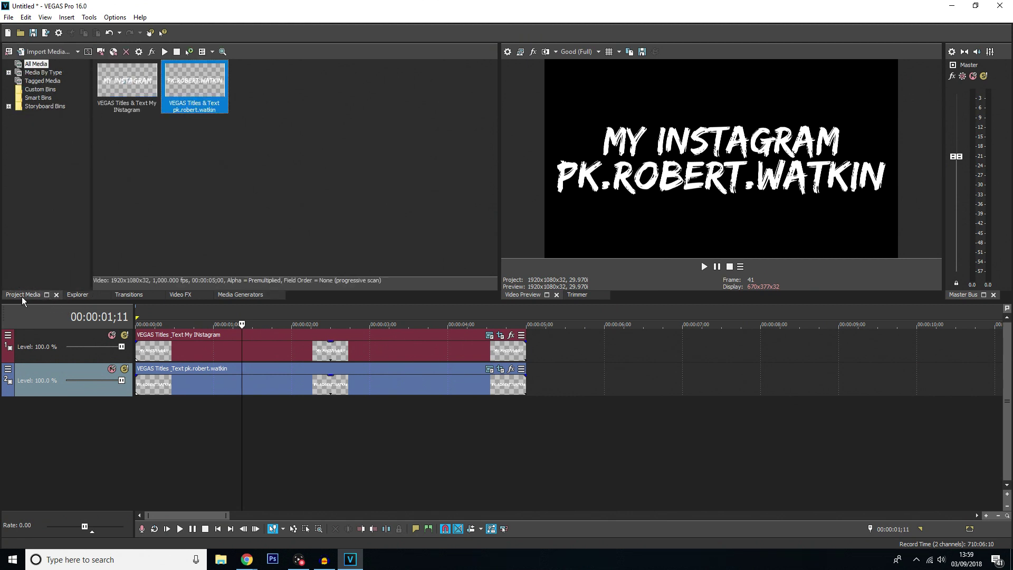
click(35, 51)
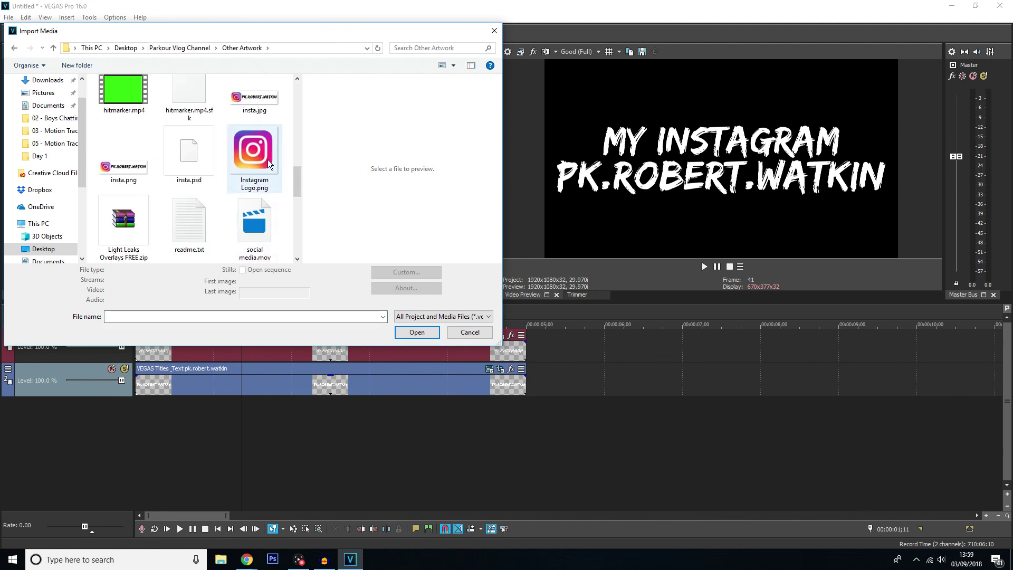
click(267, 159)
click(417, 334)
drag(119, 104, 127, 419)
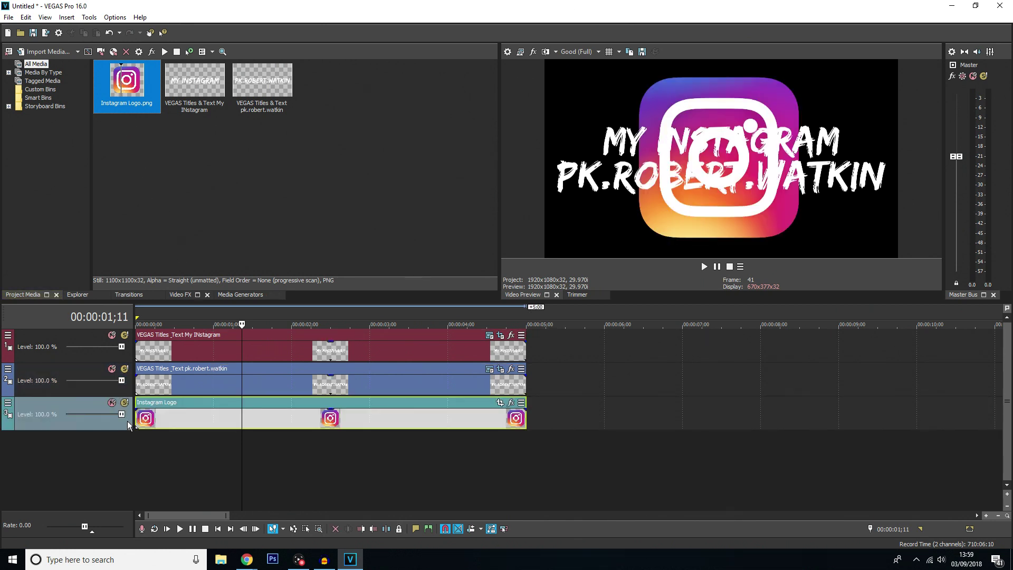
Match the Instagram logo's pan/crop frame to the output aspect and enlarge it to about 2,776 by 1,562 to shrink the logo.
click(439, 423)
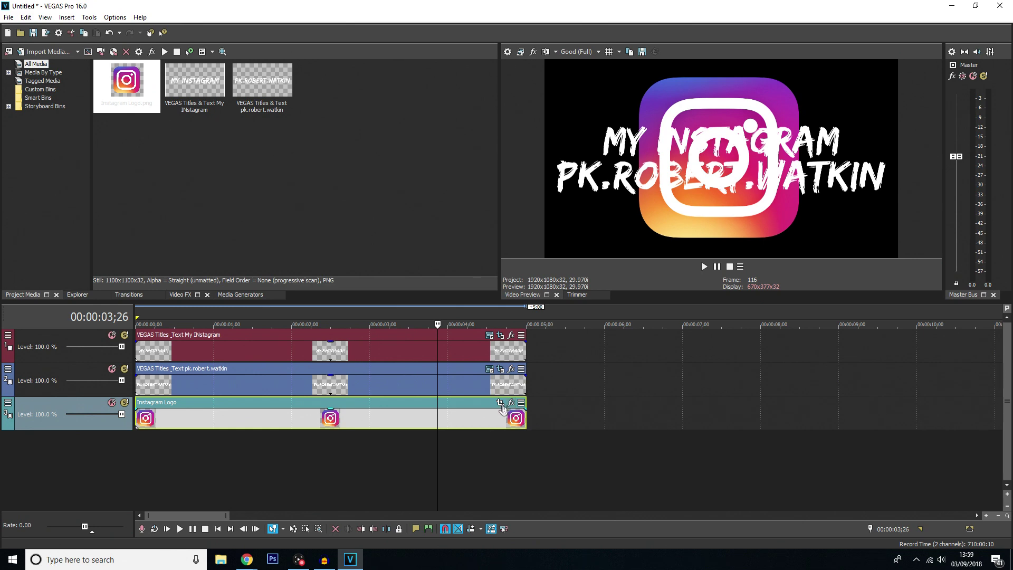
click(499, 403)
scroll(485, 246, down, 3)
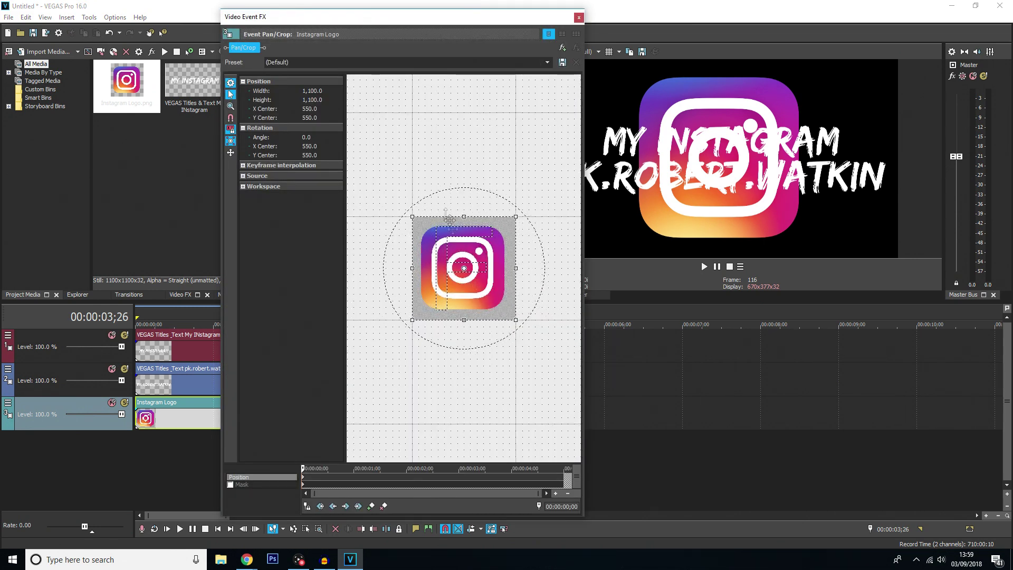
right_click(456, 262)
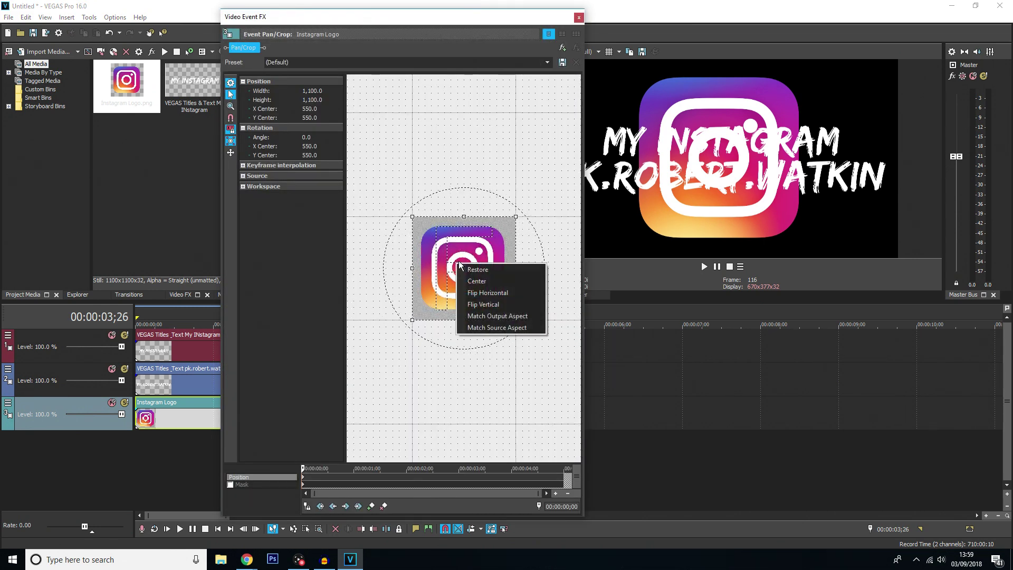
click(495, 316)
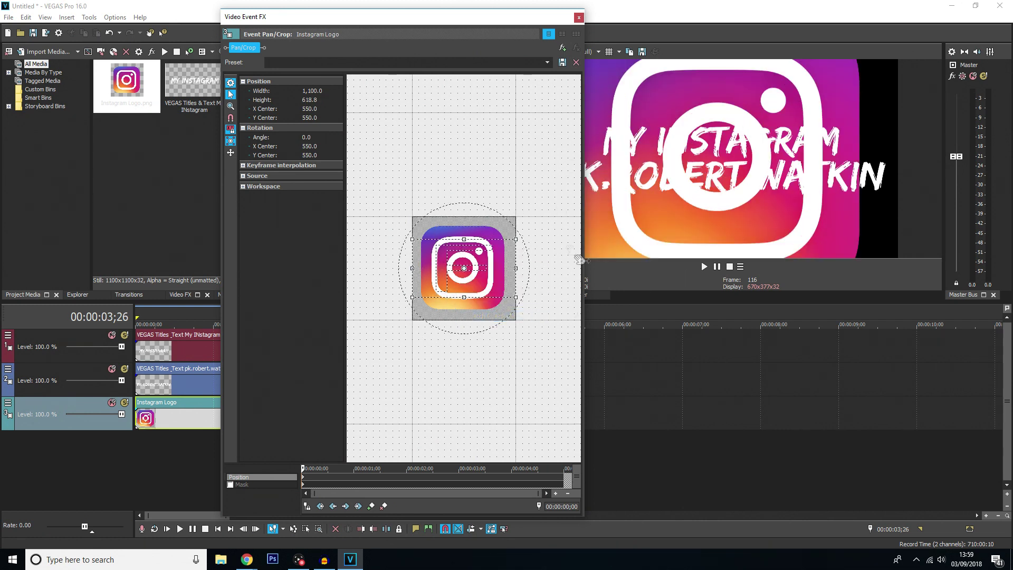
drag(513, 239, 594, 178)
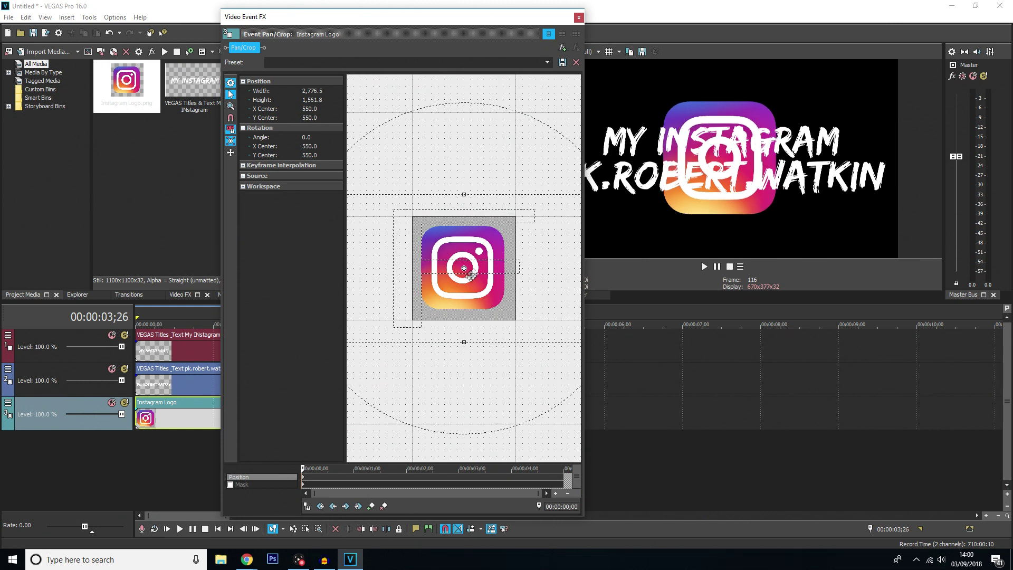
click(578, 17)
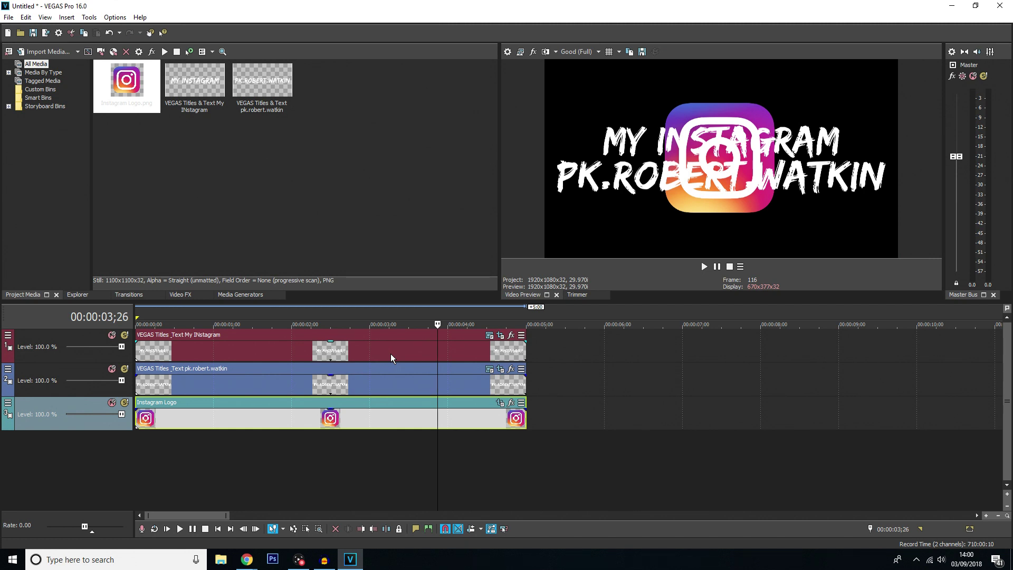
Give the My Instagram heading a black outline with a width of about 5.7.
click(489, 350)
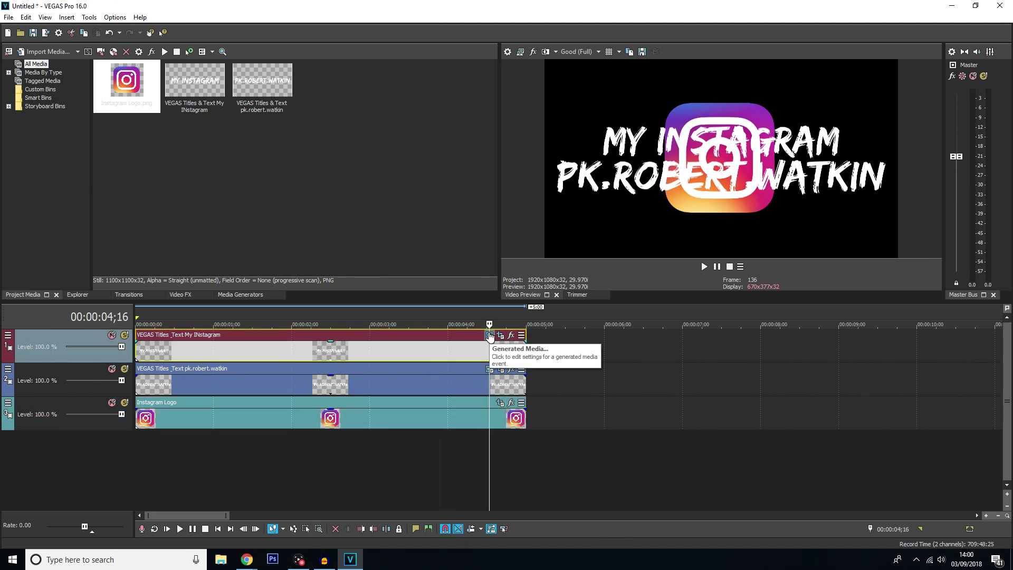
click(490, 335)
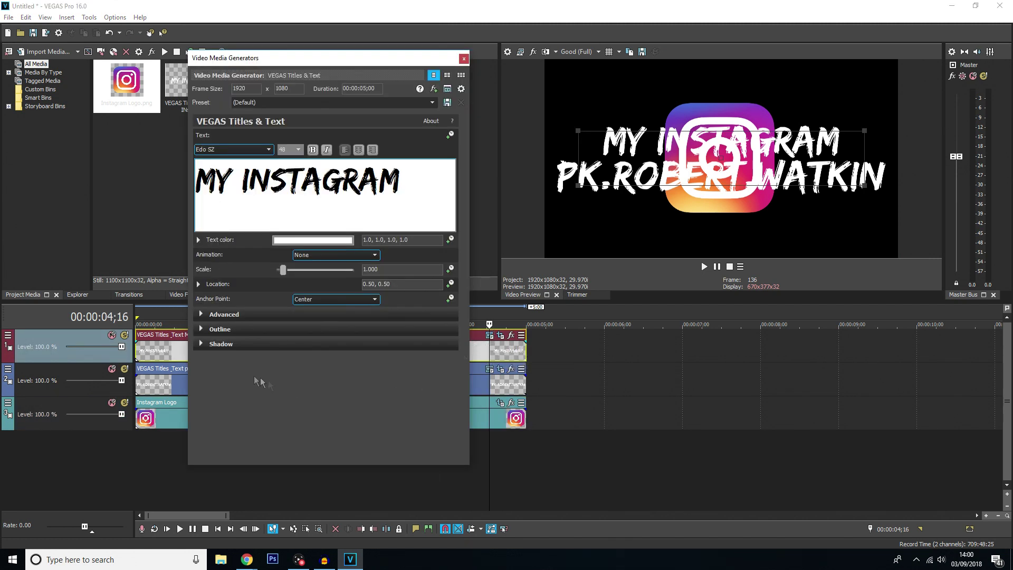
click(202, 329)
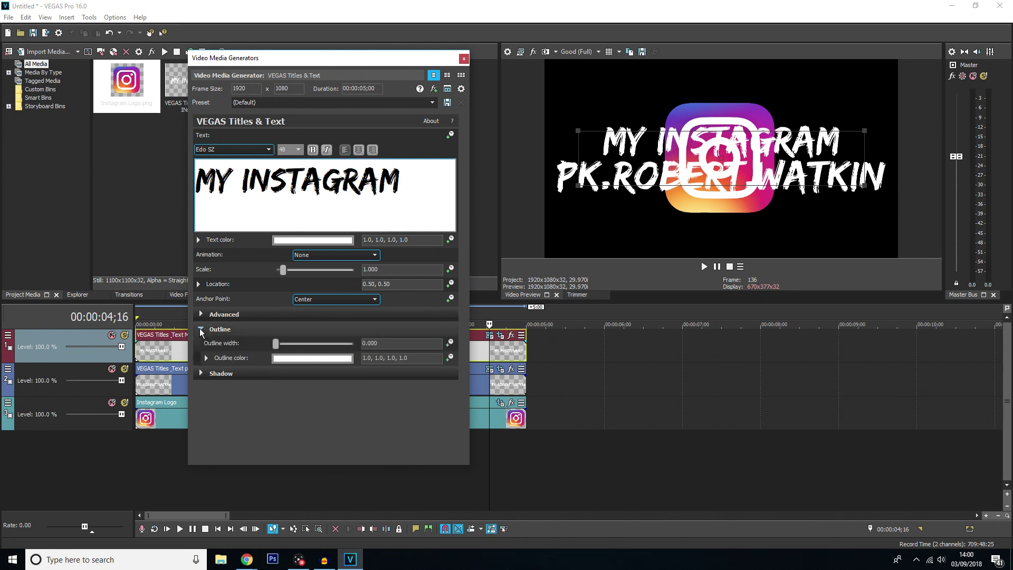
click(302, 358)
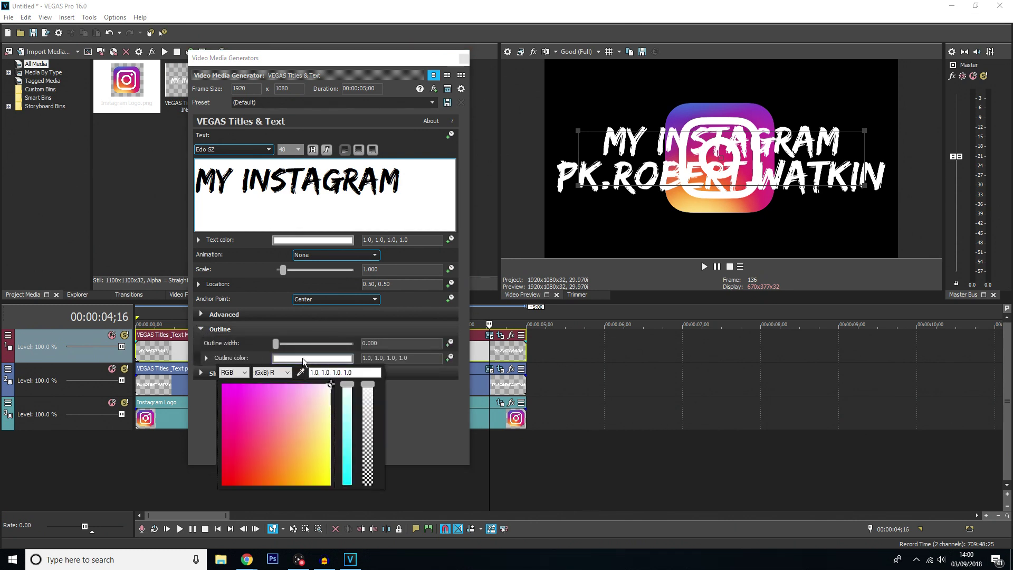
click(323, 412)
drag(323, 414, 347, 484)
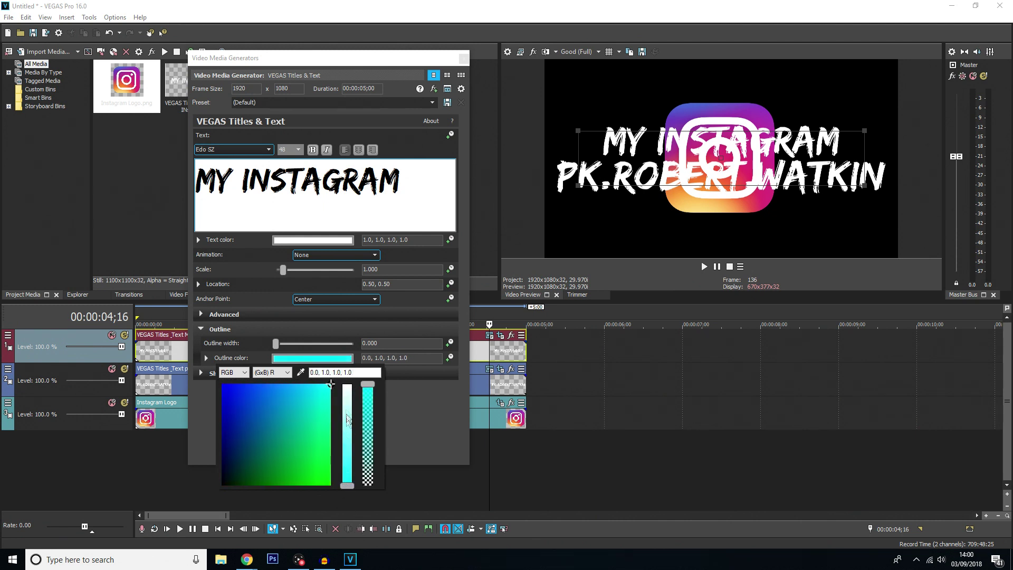
click(241, 467)
drag(242, 466, 222, 484)
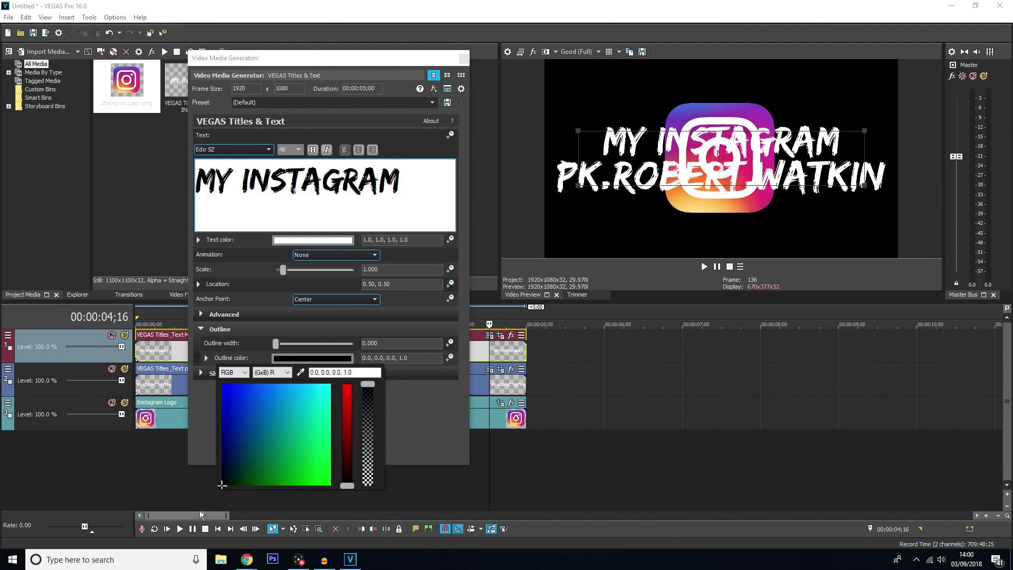
click(421, 403)
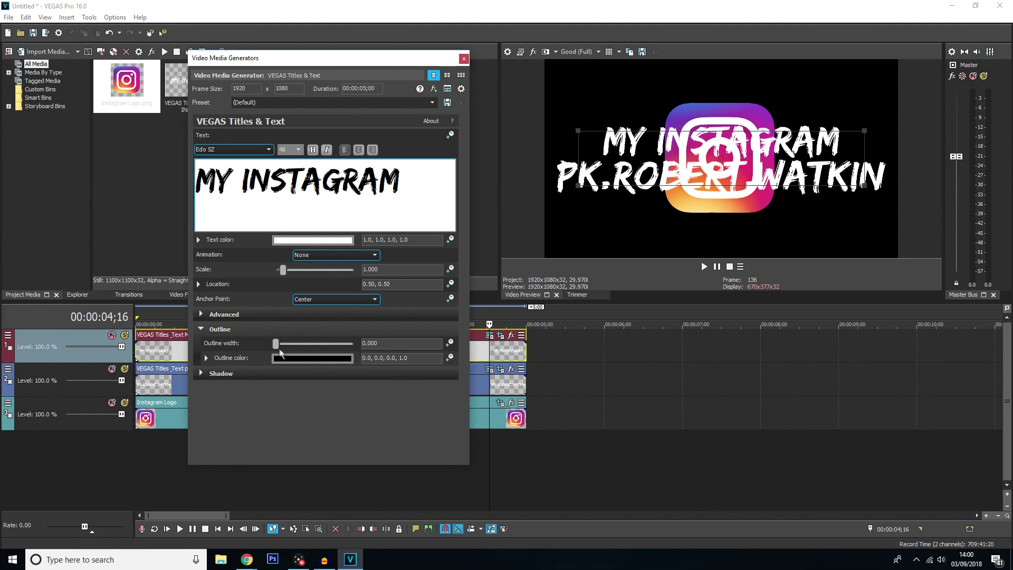
drag(276, 346, 320, 328)
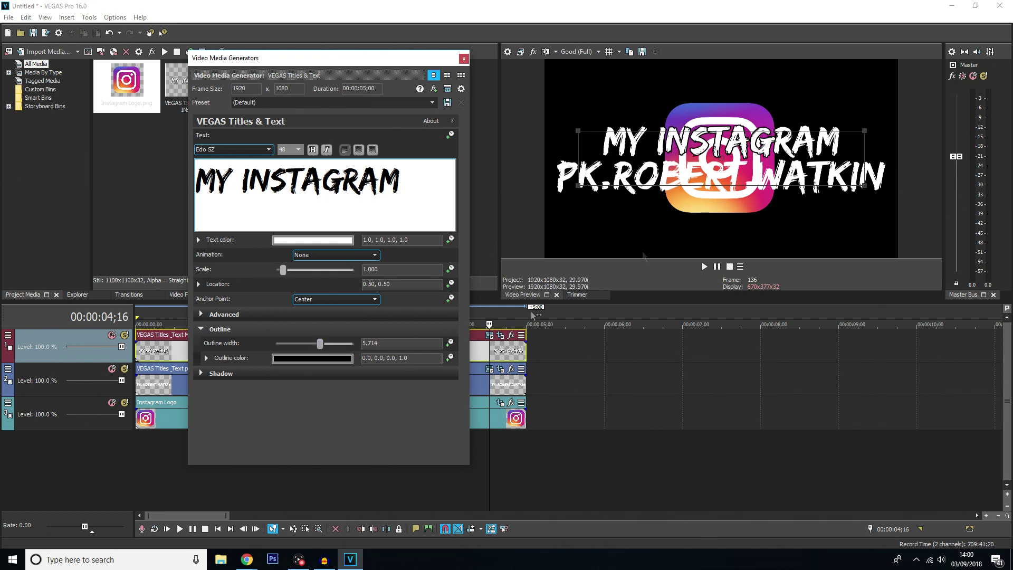
click(463, 58)
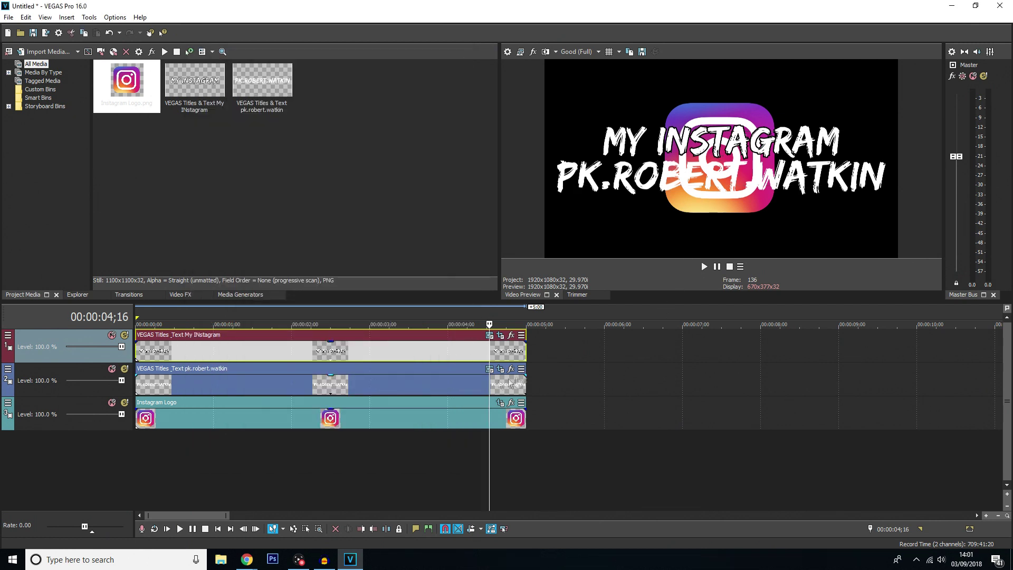
Give the username line a black outline with a width of about 8.5.
click(489, 368)
click(200, 328)
click(206, 358)
click(223, 483)
drag(276, 344, 341, 343)
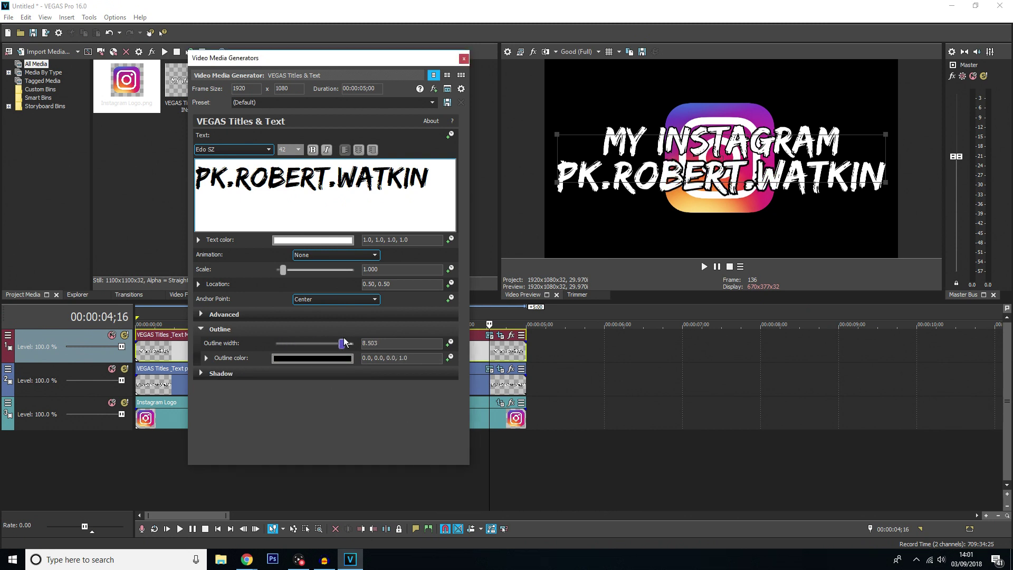
click(464, 58)
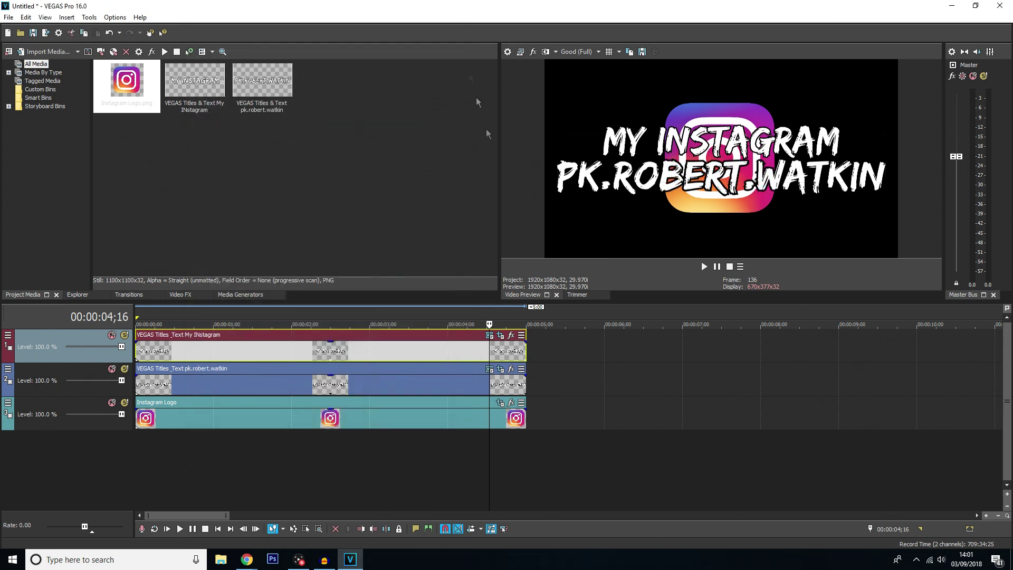
Shrink the Instagram logo using a pan/crop frame of about 3,139 by 1,765 and raise it toward the top of the picture.
click(489, 335)
click(452, 417)
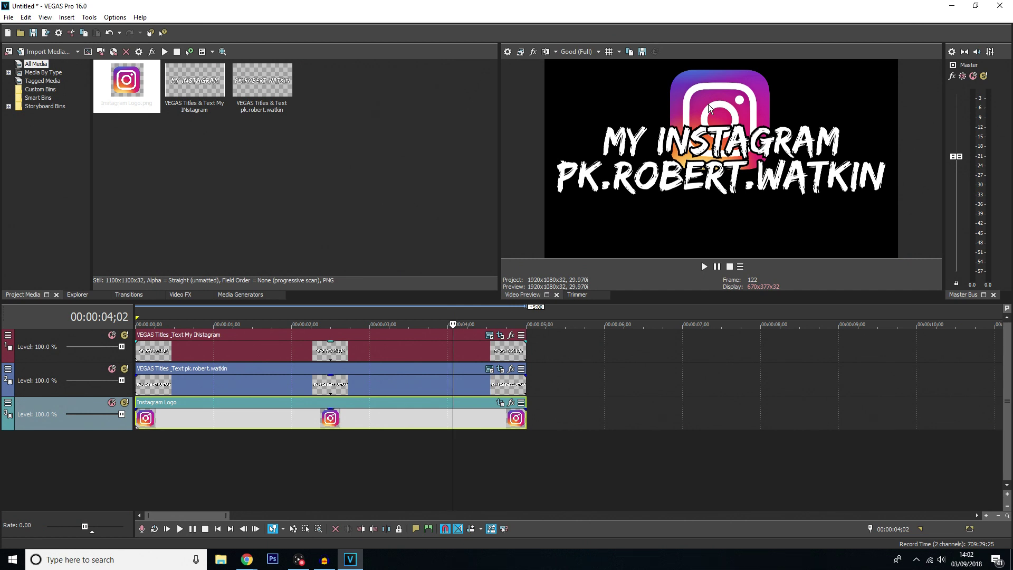
Change the username line's text colour from white to orange.
click(490, 371)
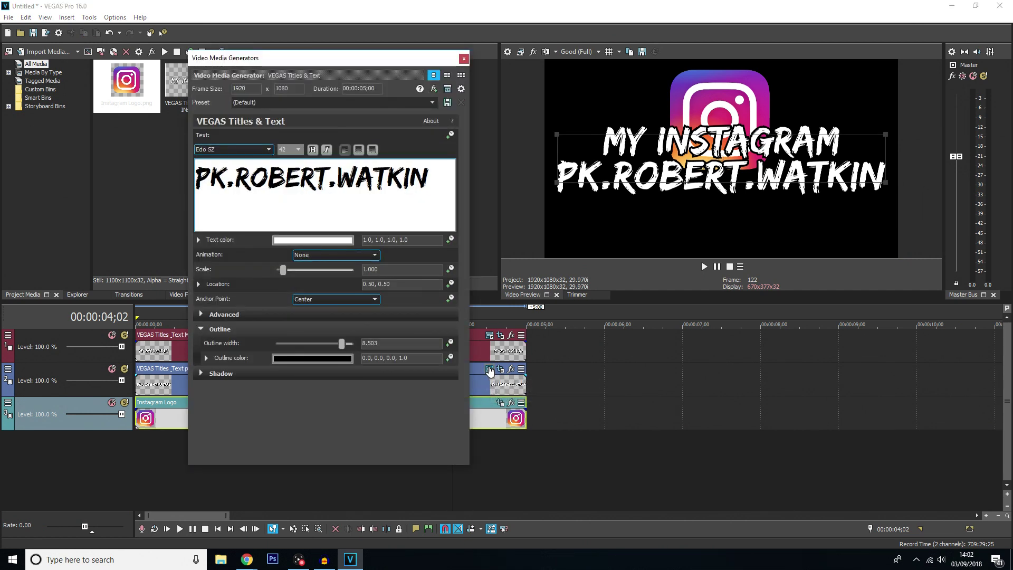
click(278, 240)
click(306, 285)
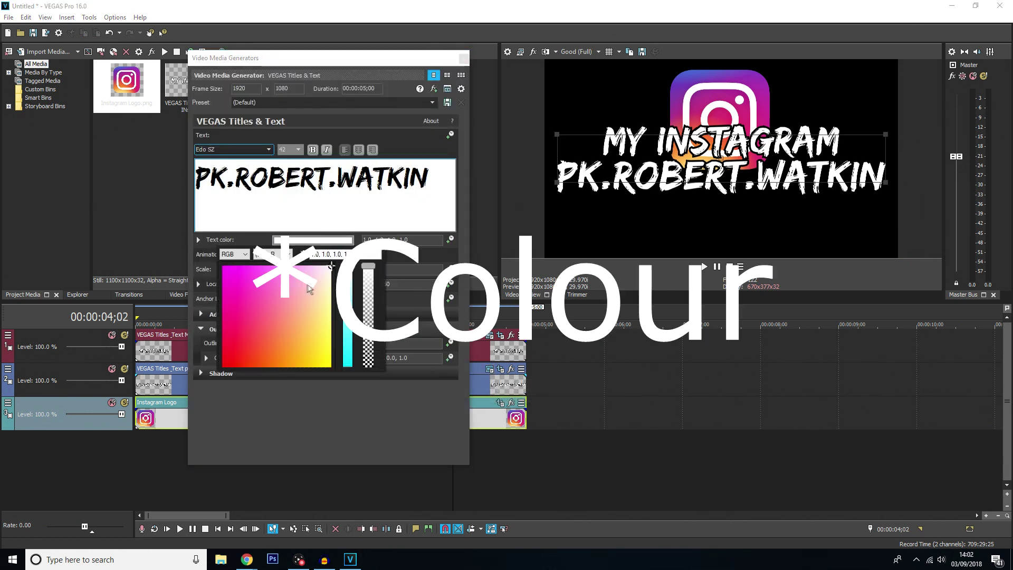
click(464, 59)
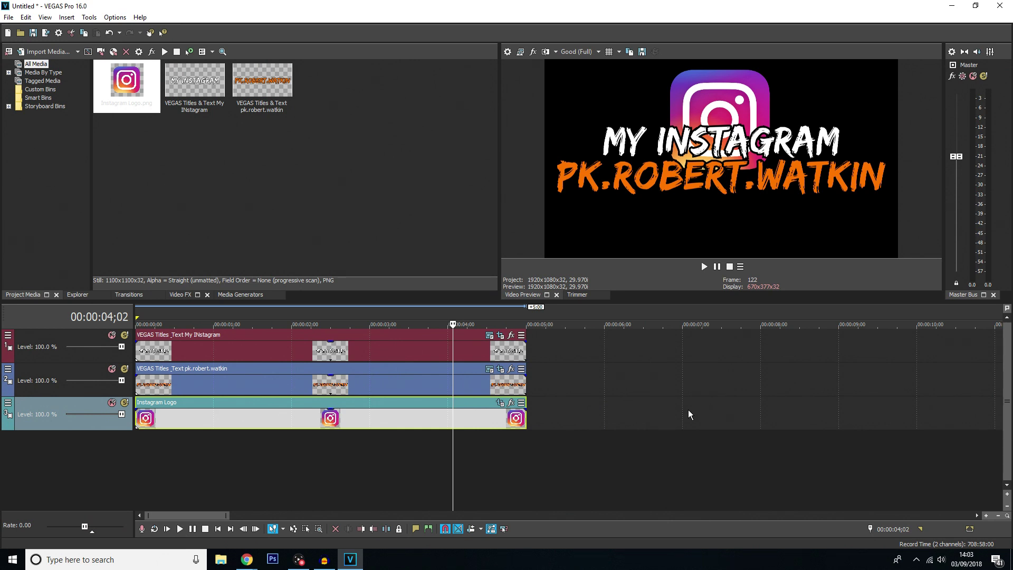
click(176, 464)
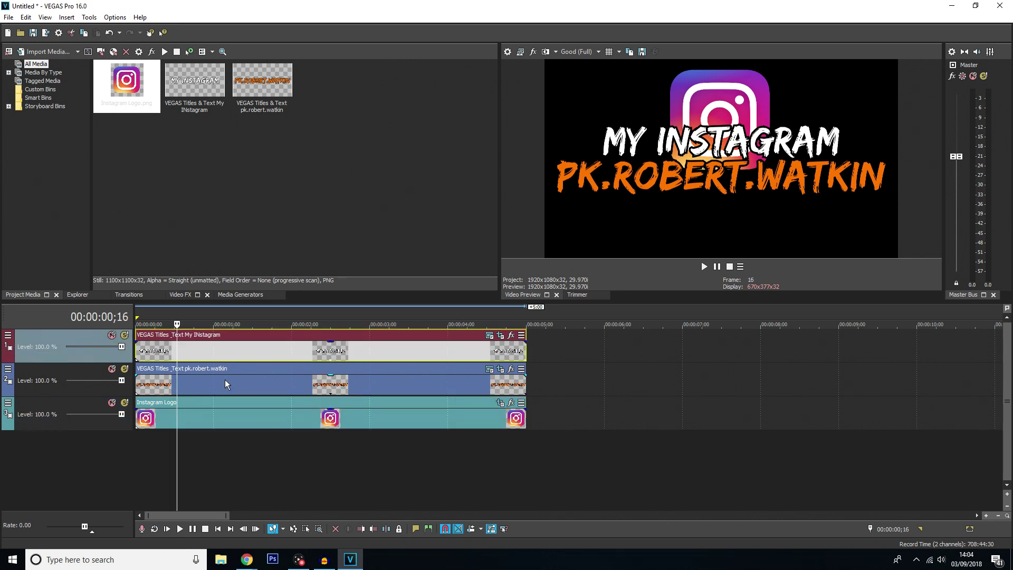
click(258, 476)
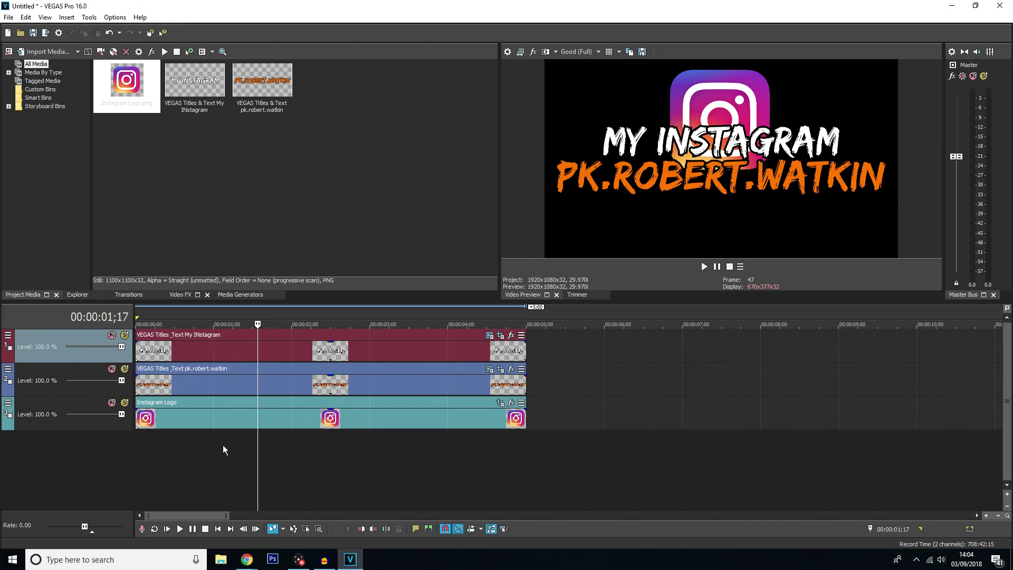
Place a position keyframe at one second in the Instagram logo's pan/crop animation, holding the logo's centred position.
click(176, 419)
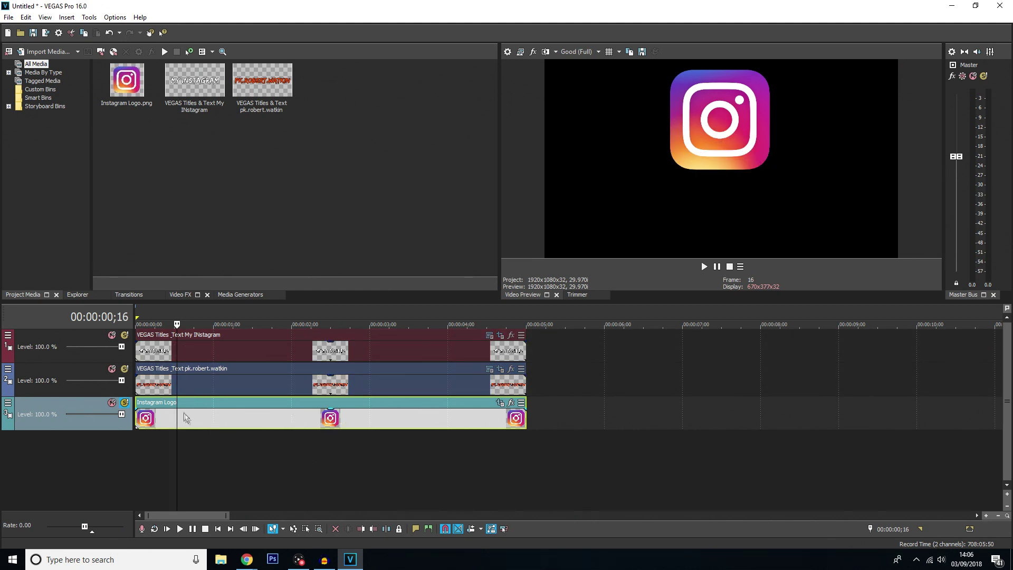
click(500, 403)
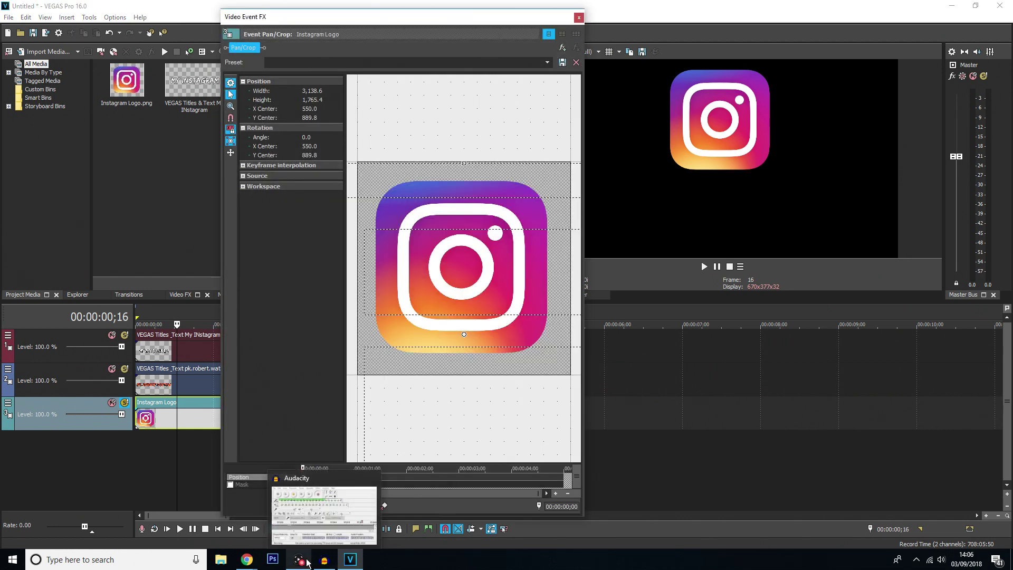
scroll(445, 412, down, 2)
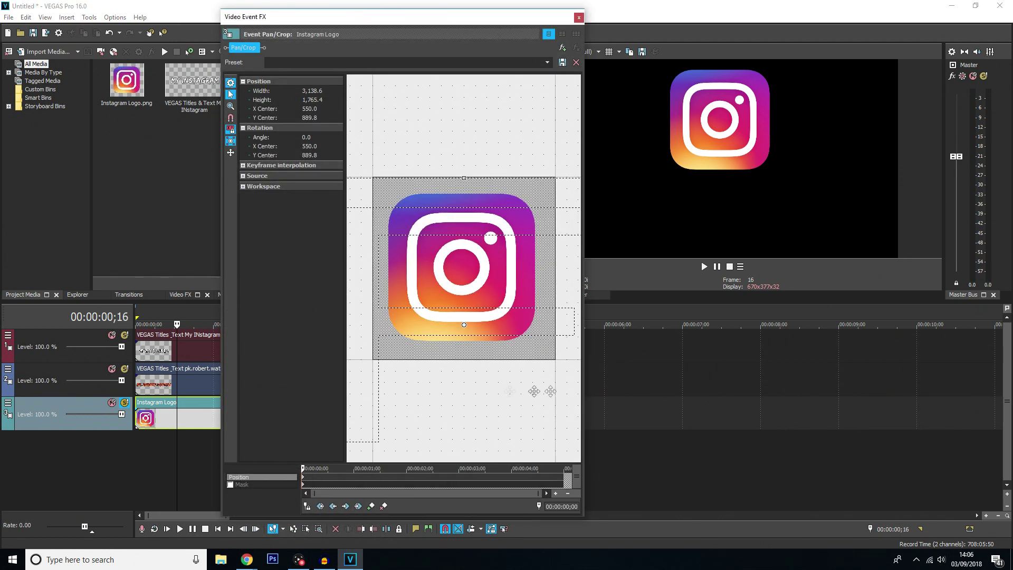
drag(584, 393, 872, 393)
scroll(632, 307, down, 1)
drag(583, 18, 401, 15)
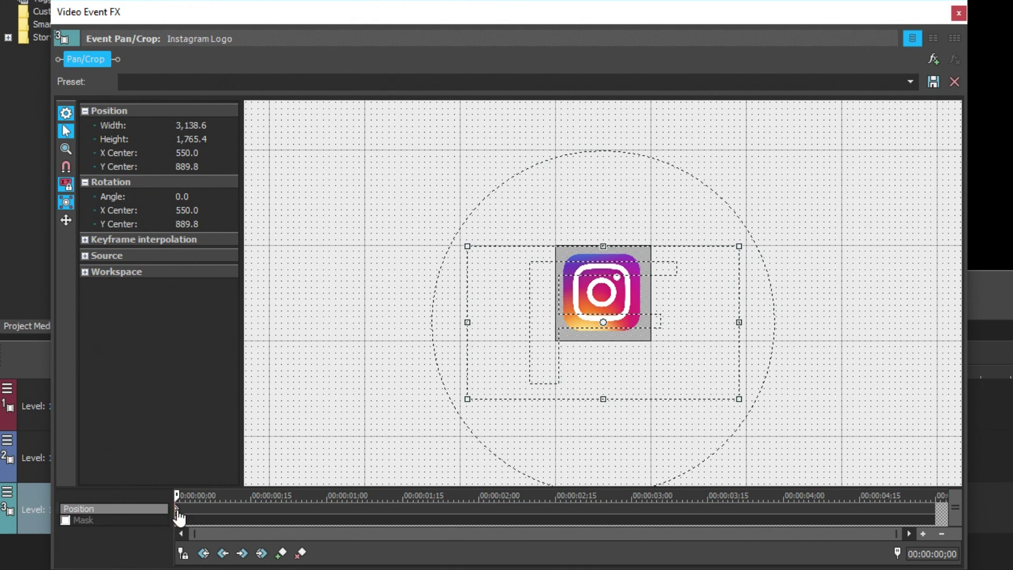
drag(178, 517, 330, 537)
At time zero, shift the logo's pan/crop frame horizontally to an X center of about 2,725 so the logo starts outside the picture.
click(179, 495)
drag(179, 494, 433, 494)
click(189, 494)
key(space)
click(210, 496)
drag(211, 494, 136, 498)
key(KP_6)
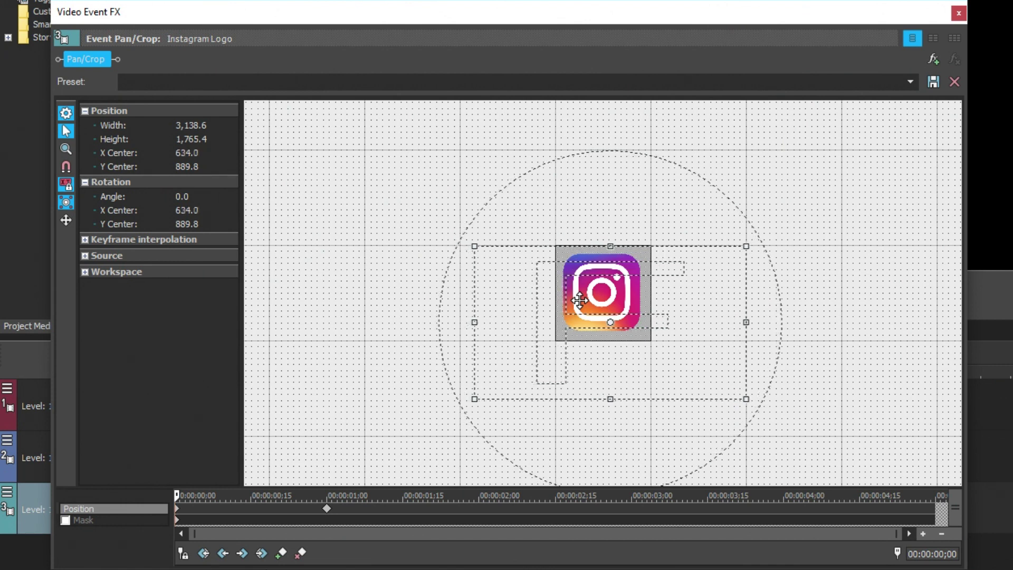
key(KP_6)
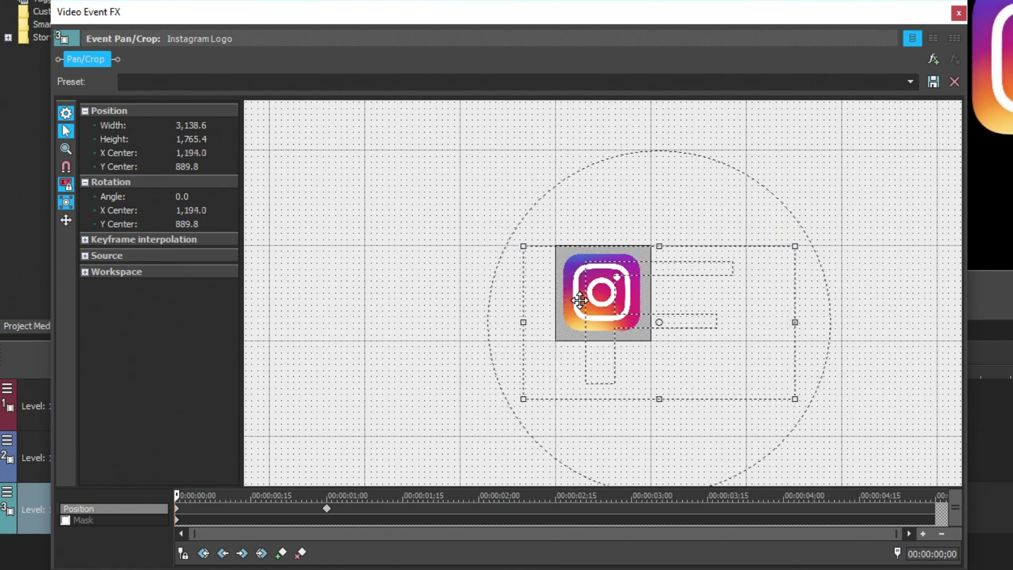
key(KP_6)
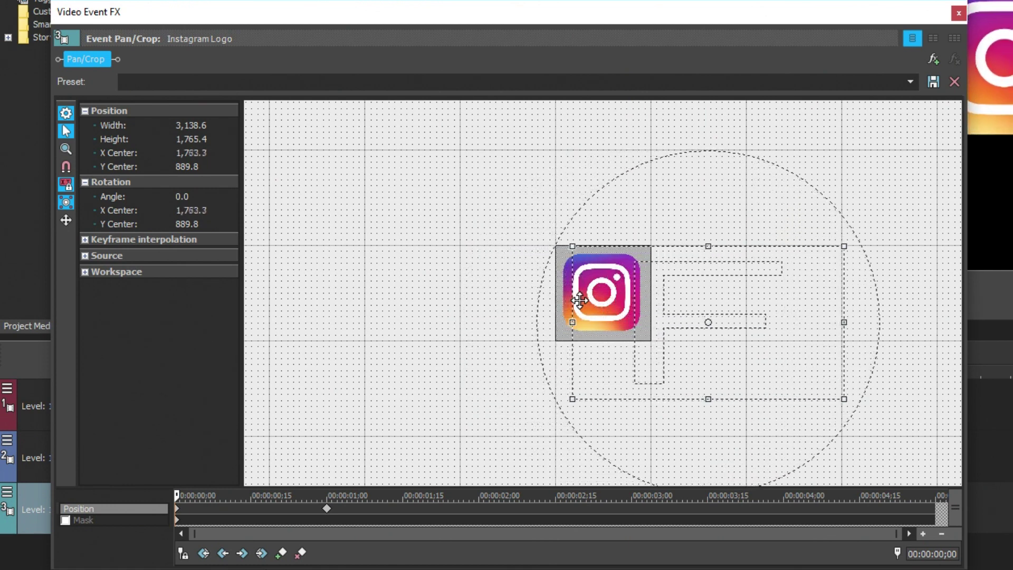
key(KP_6)
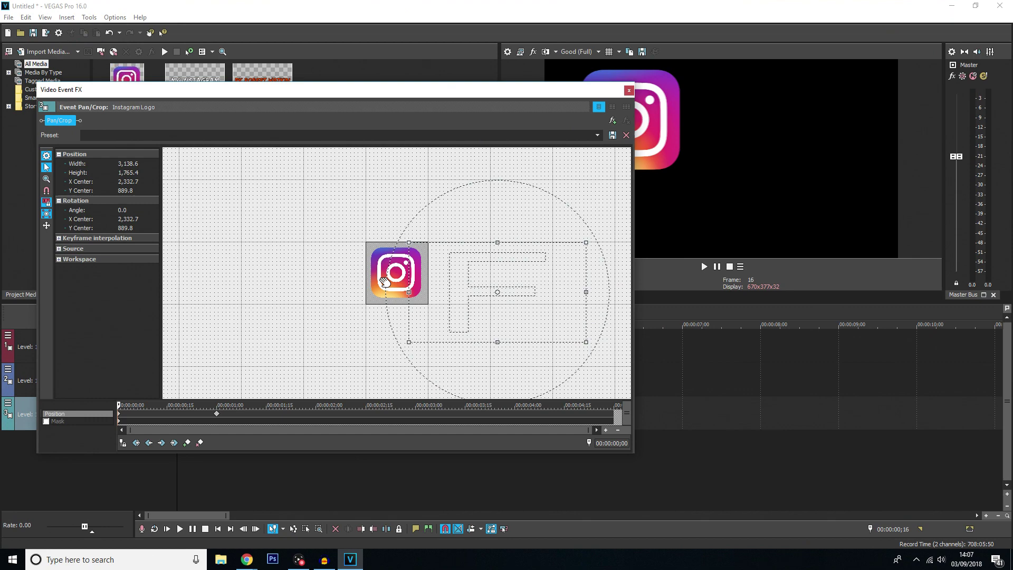
key(KP_6)
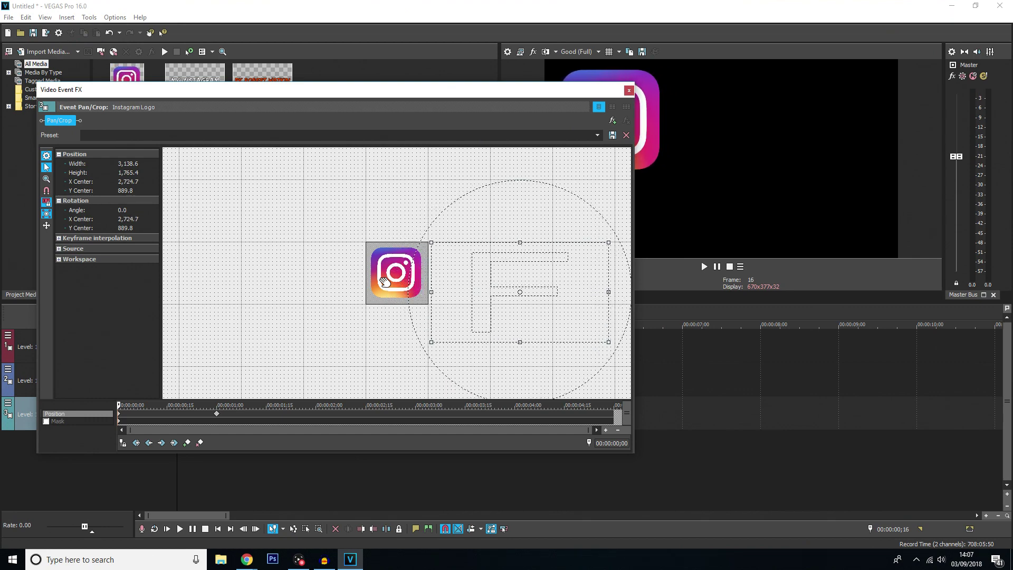
Shrink the pan/crop window to uncover the preview and play back the logo's slide-in animation several times.
drag(633, 452, 479, 303)
key(space)
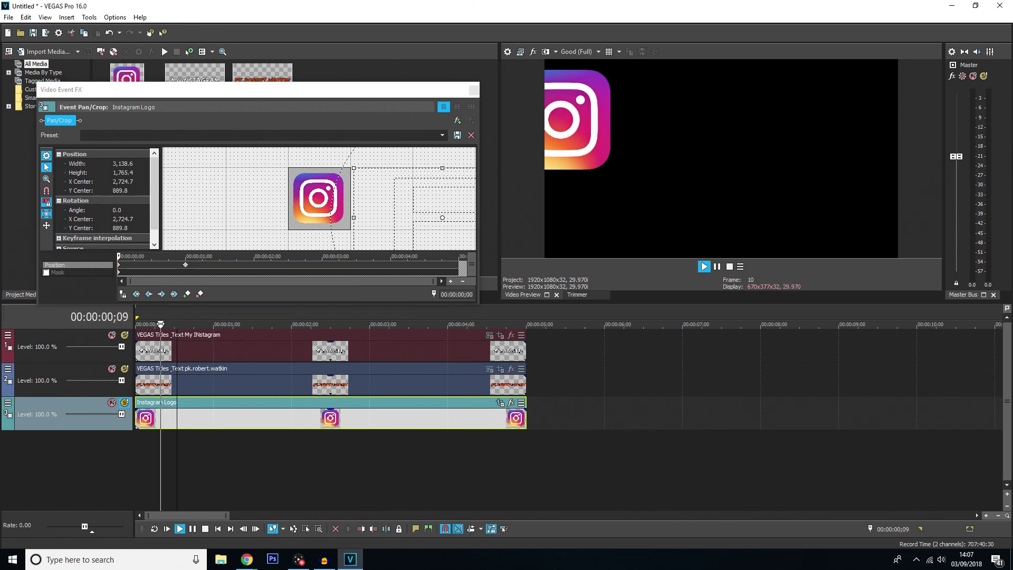
key(space)
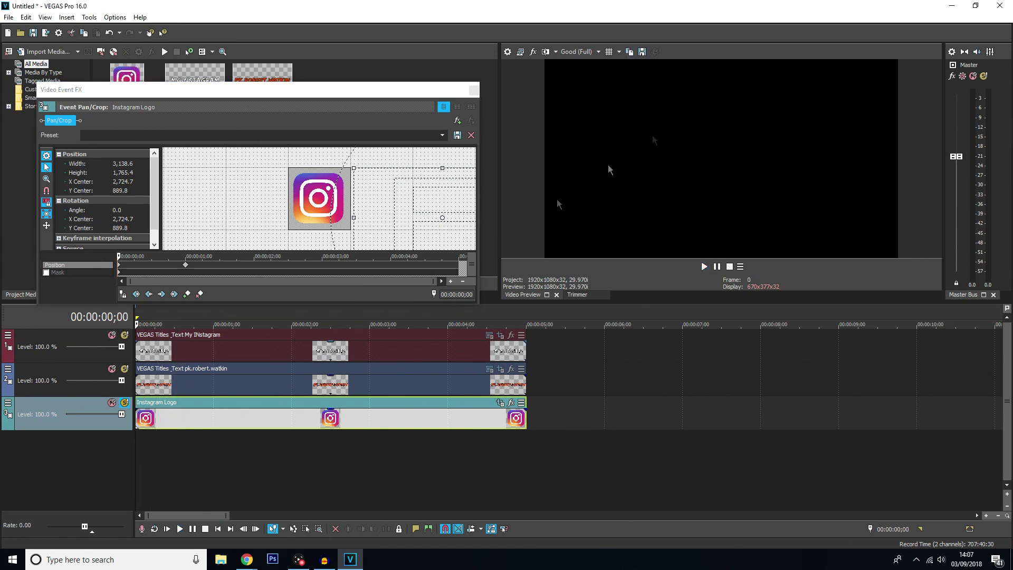
key(space)
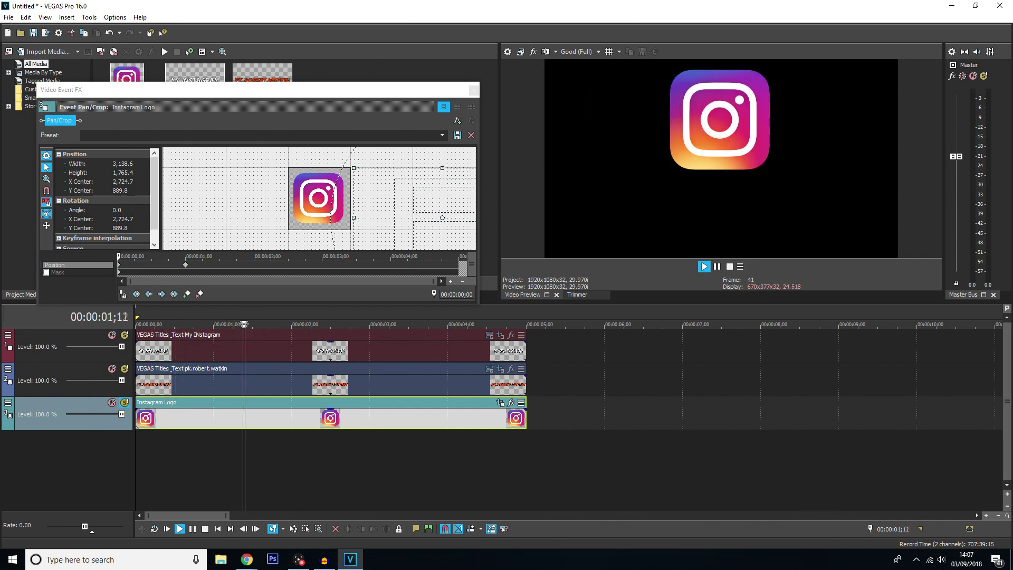
key(space)
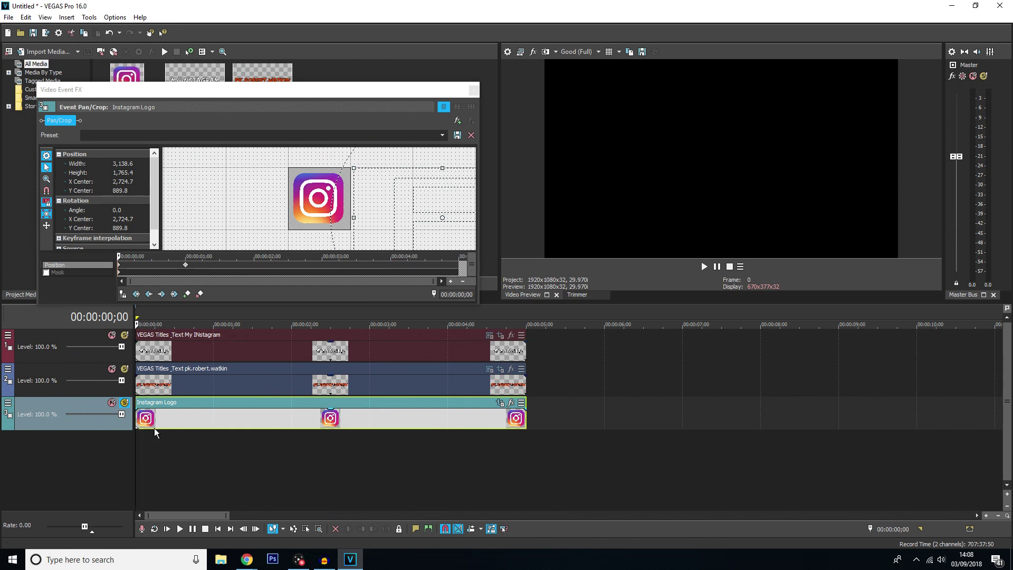
key(space)
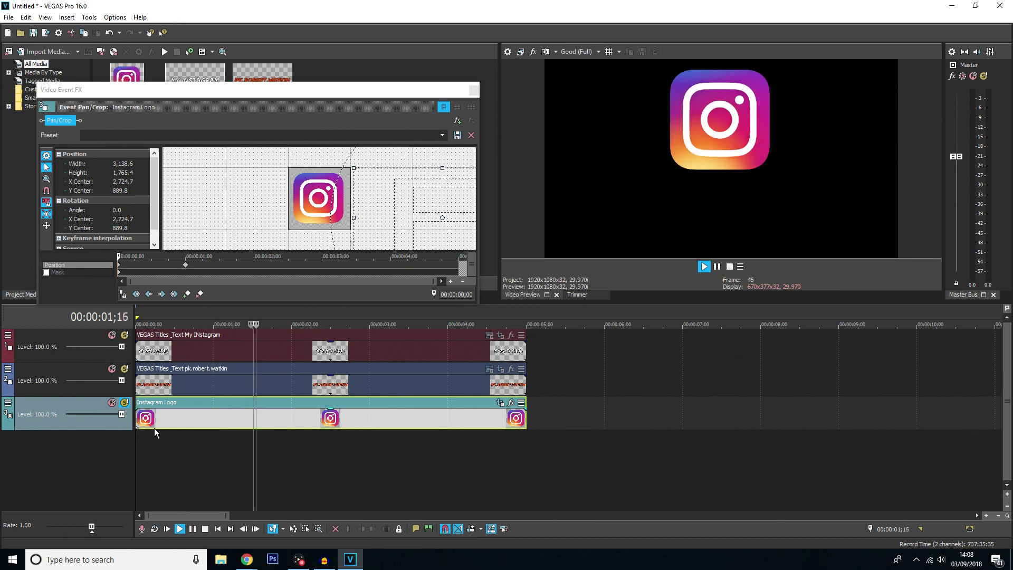
key(space)
Move the logo's one-second position keyframe to about half a second to speed up the slide-in, and play it back.
click(186, 265)
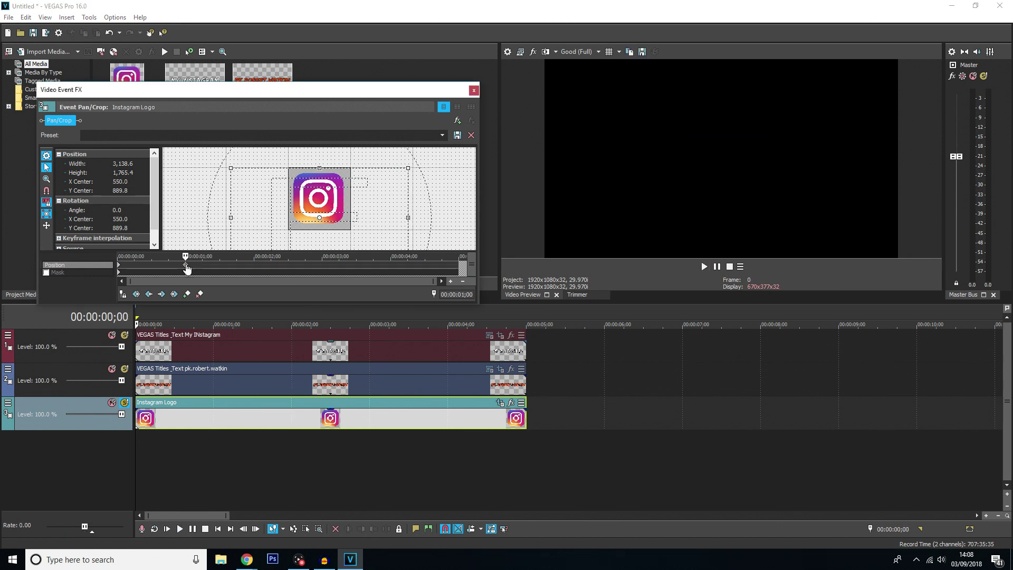
drag(185, 266, 152, 270)
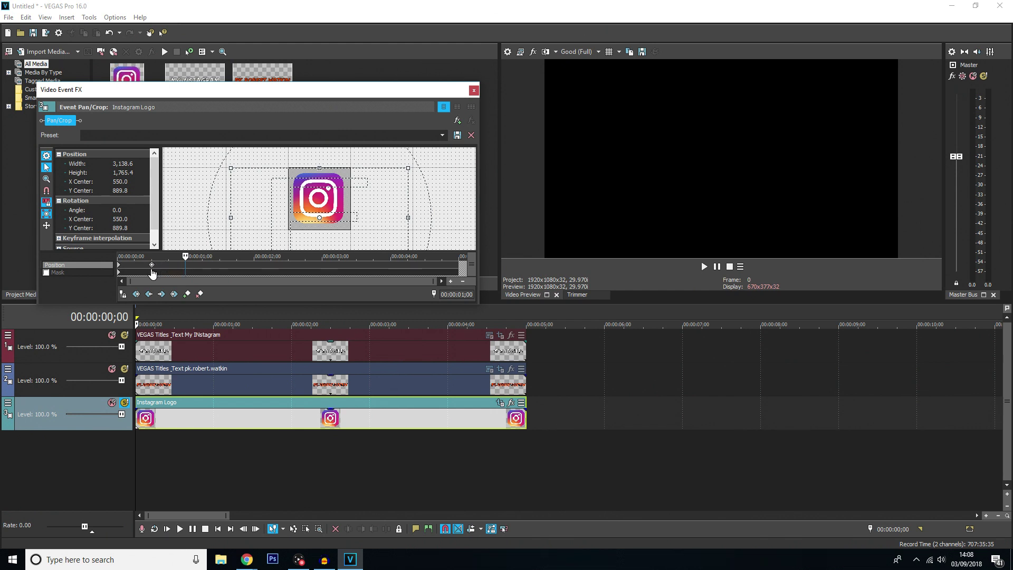
click(138, 446)
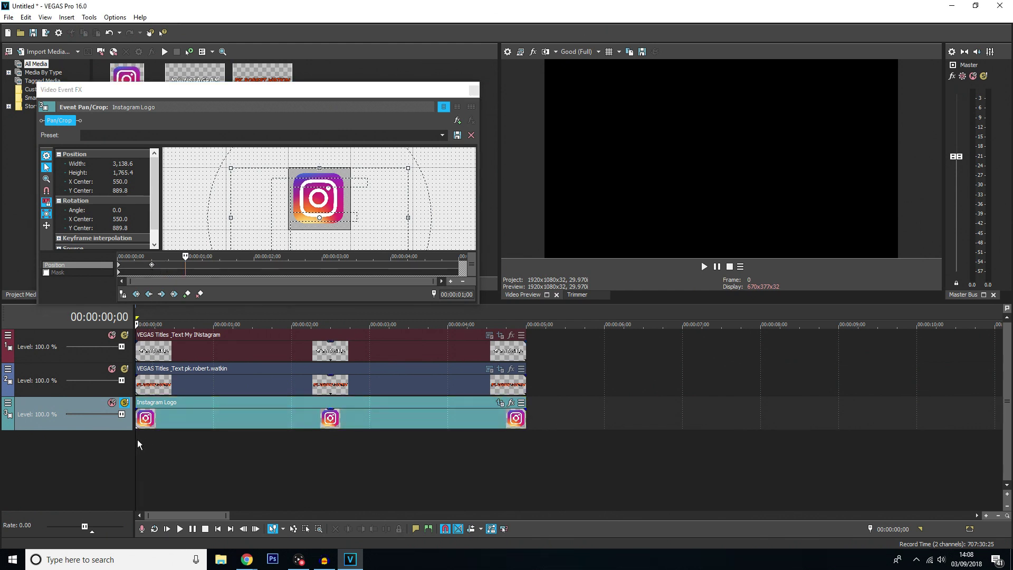
key(space)
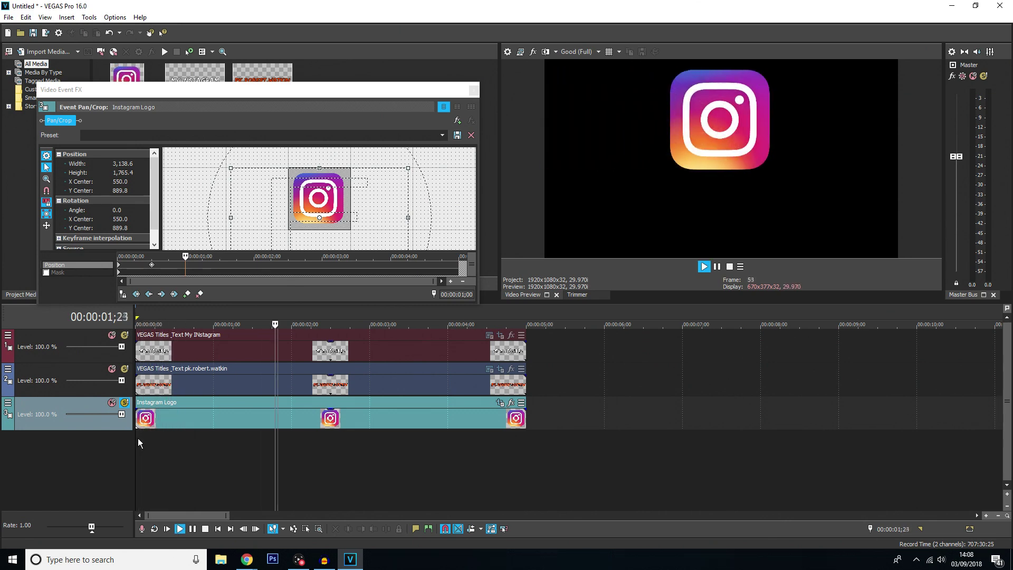
Stop playback and copy the logo's half-second centred position keyframe to 00:00:04;15 in its pan/crop animation.
key(space)
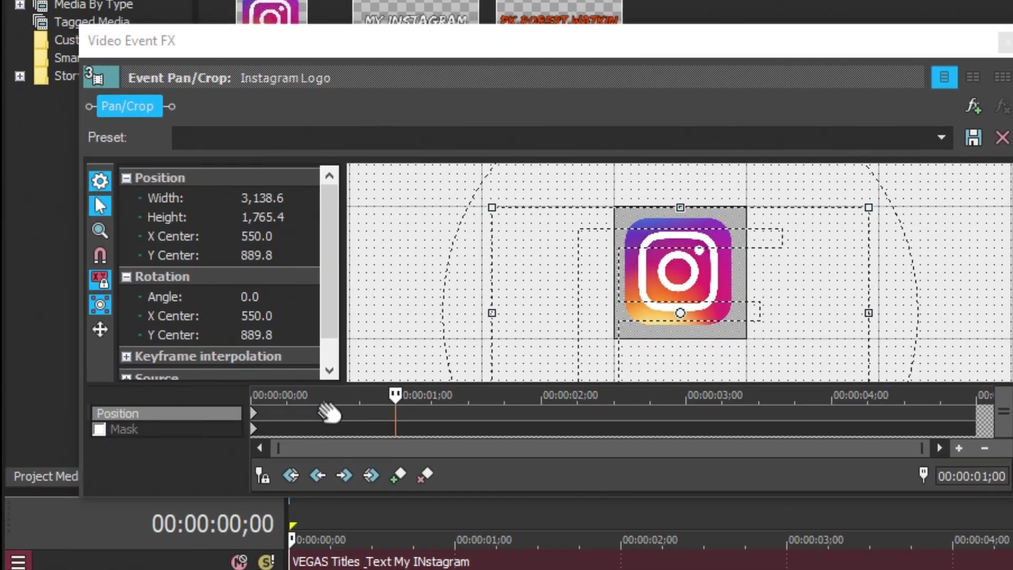
click(323, 414)
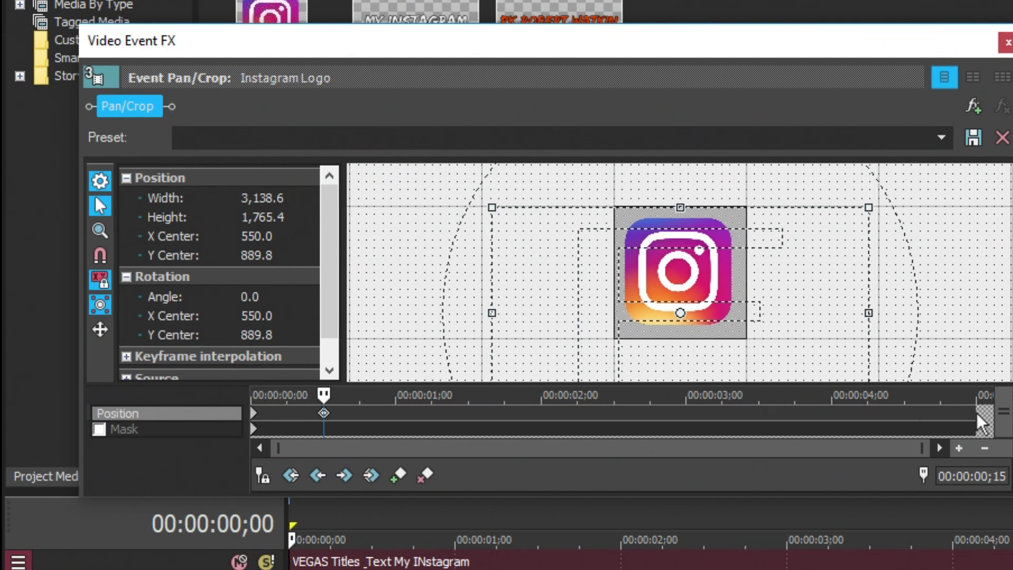
click(904, 415)
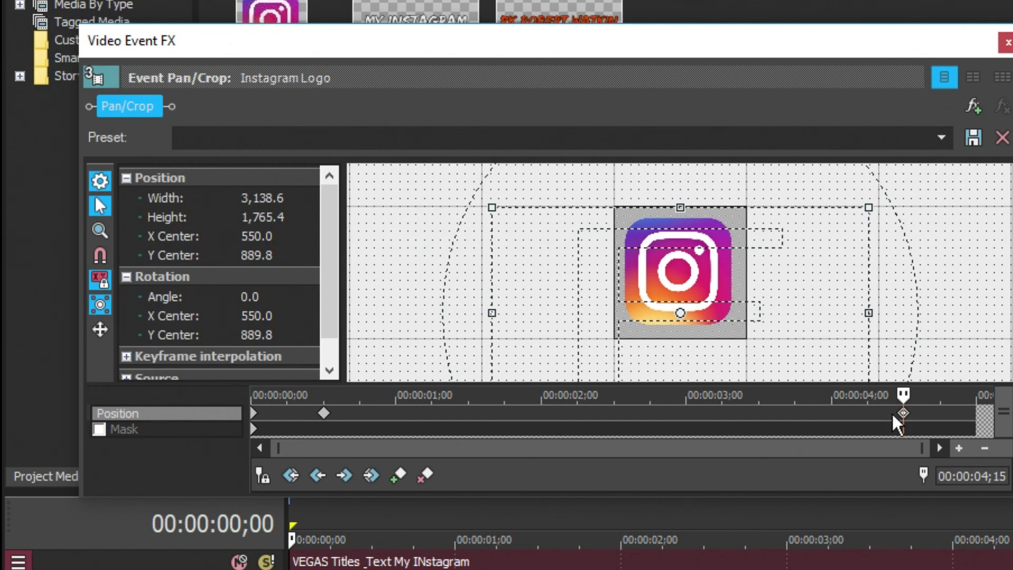
Copy the logo's off-screen starting keyframe to the end of its pan/crop animation at 00:00:05;00.
click(253, 413)
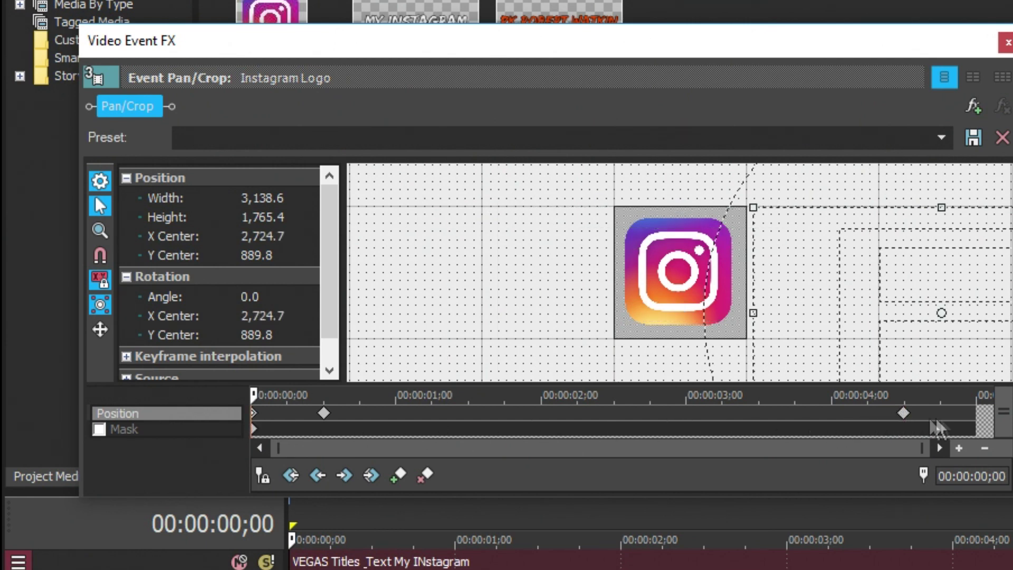
click(963, 413)
click(976, 412)
key(ctrl+v)
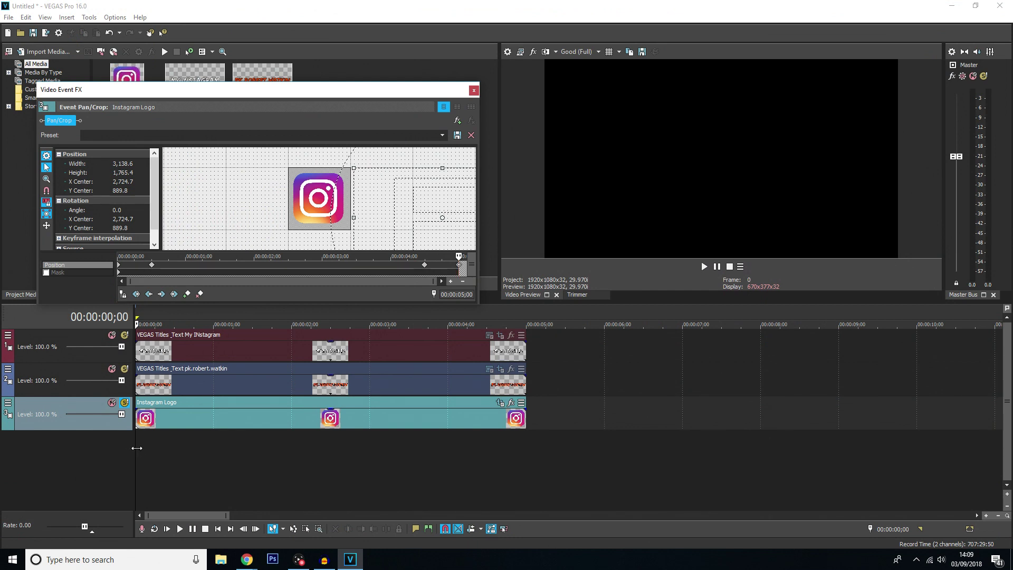
Play back the logo's slide-in and slide-out from the start, and close its pan/crop window.
click(136, 448)
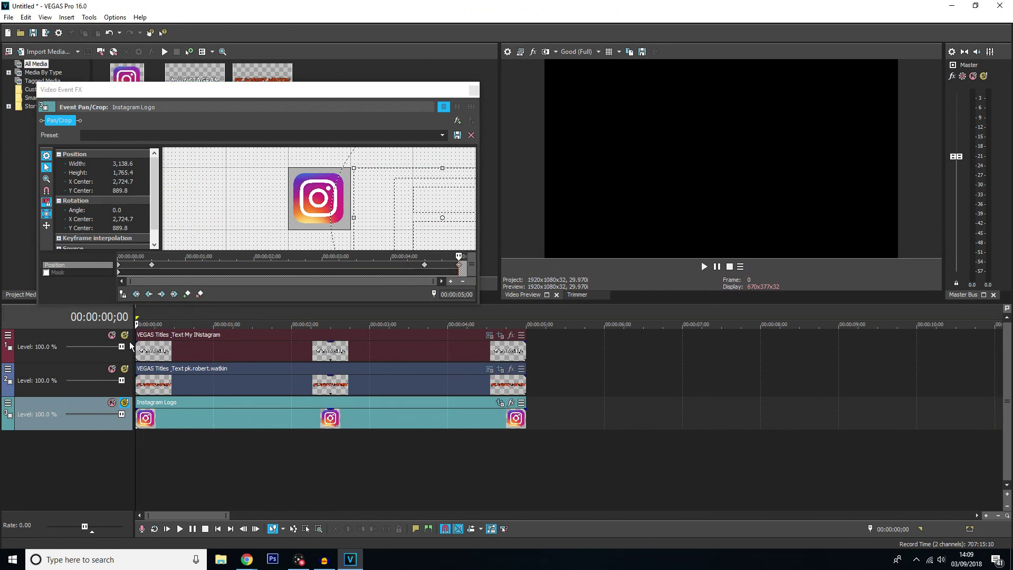
key(space)
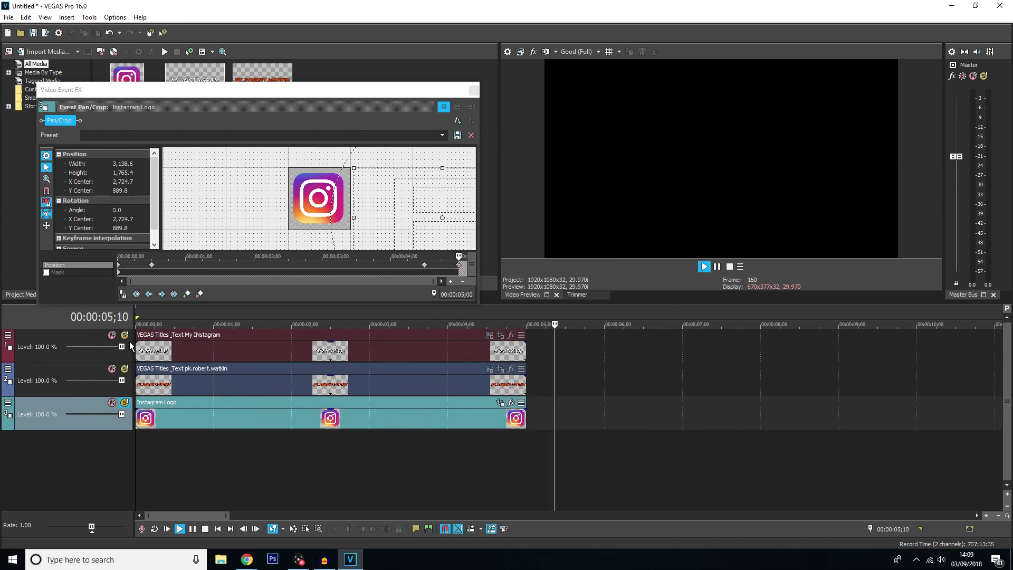
key(space)
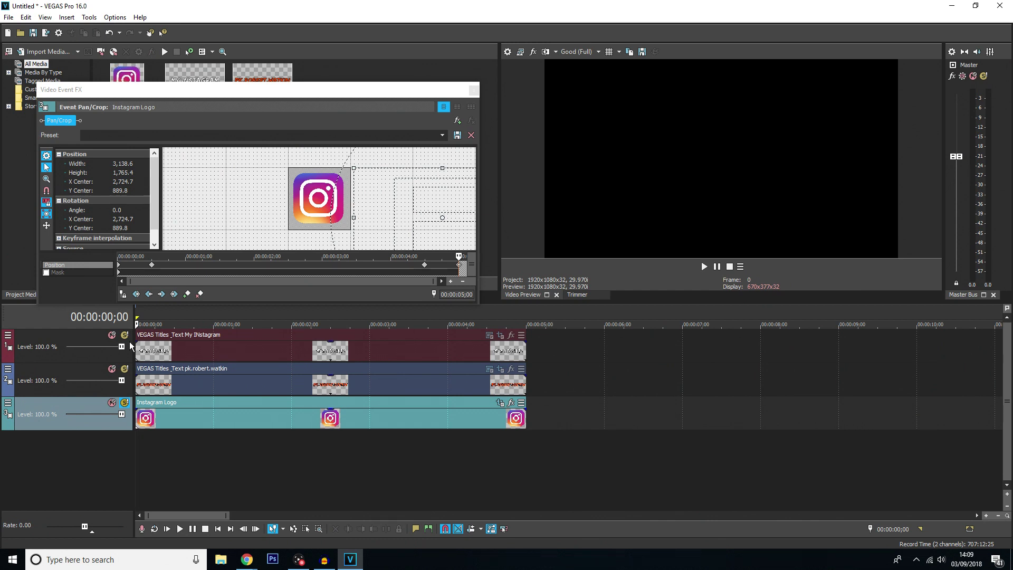
click(472, 88)
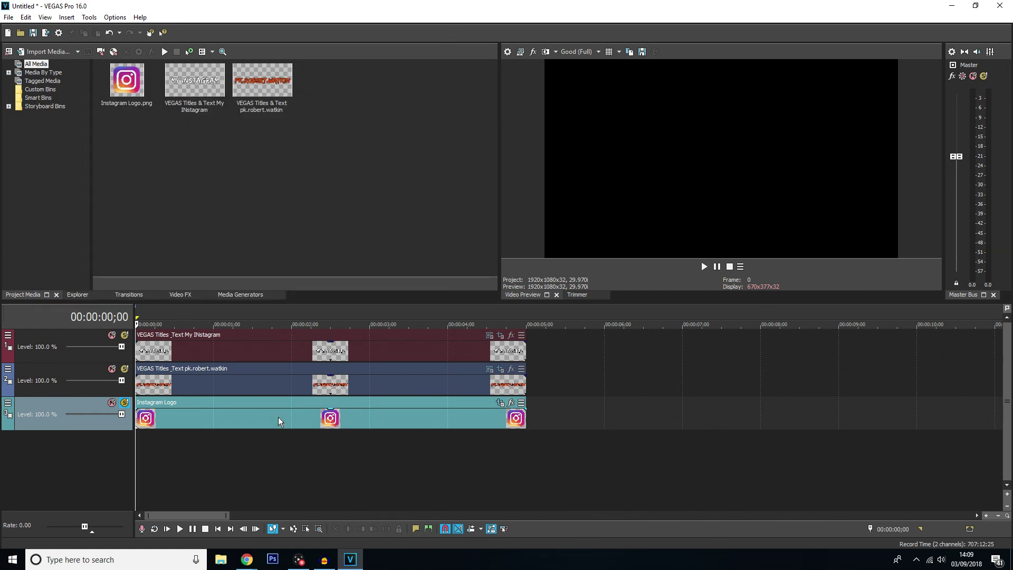
Unsolo the logo track and trim both text events to start at about frame 5 and end slightly before the logo event.
click(277, 416)
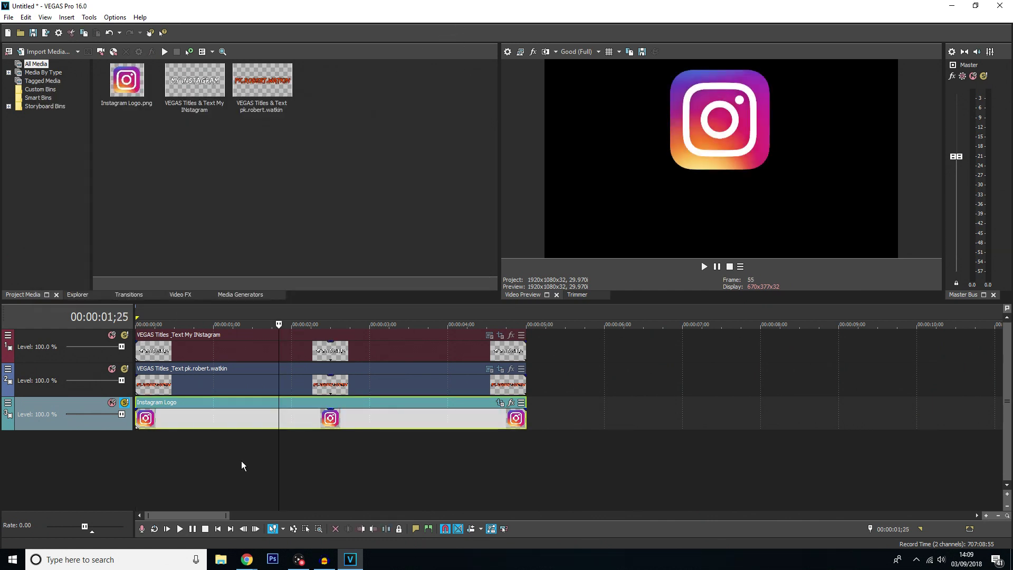
key(ctrl+a)
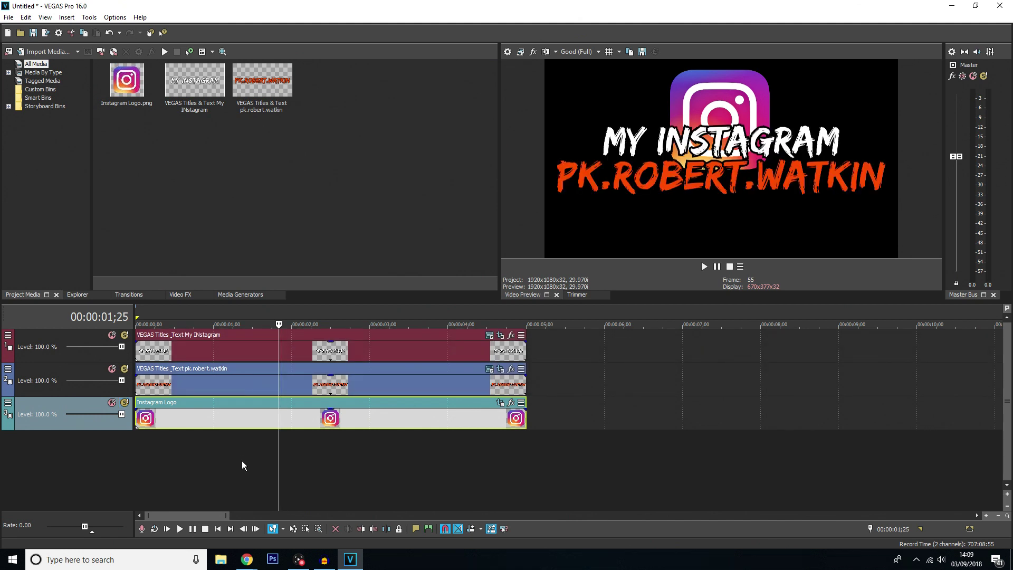
click(143, 389)
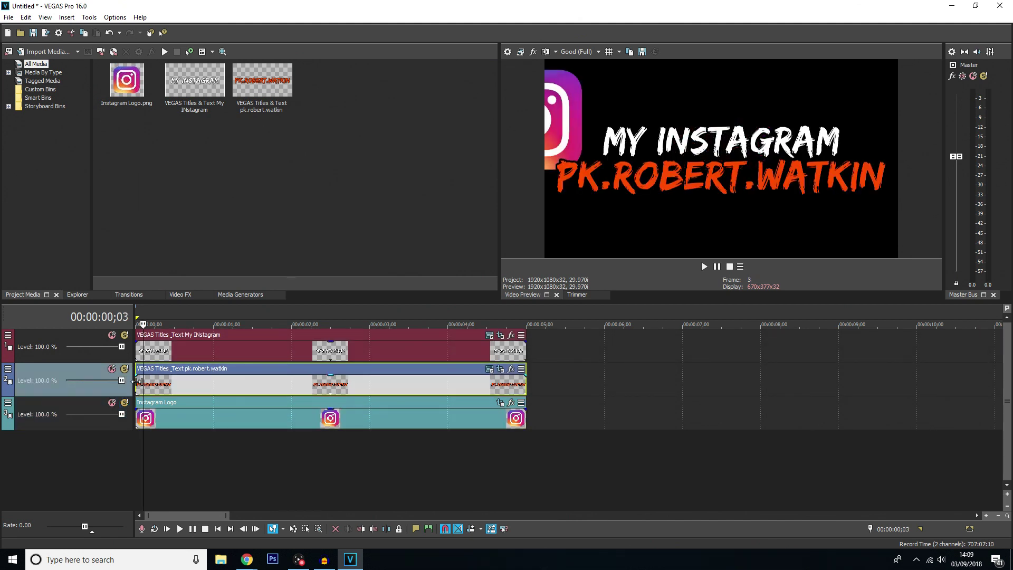
drag(138, 382, 144, 382)
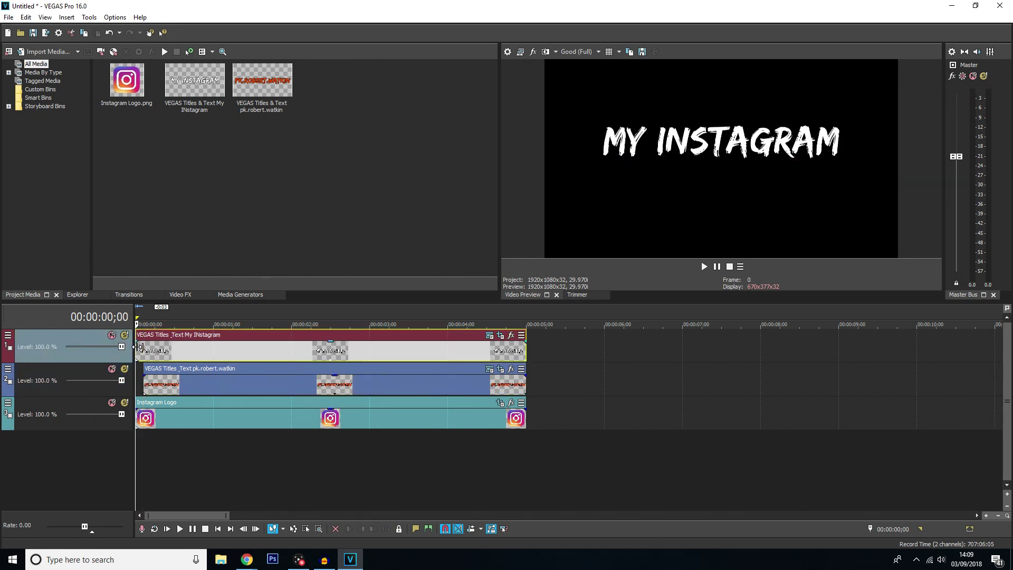
key(ctrl+z)
drag(147, 389, 152, 389)
click(148, 447)
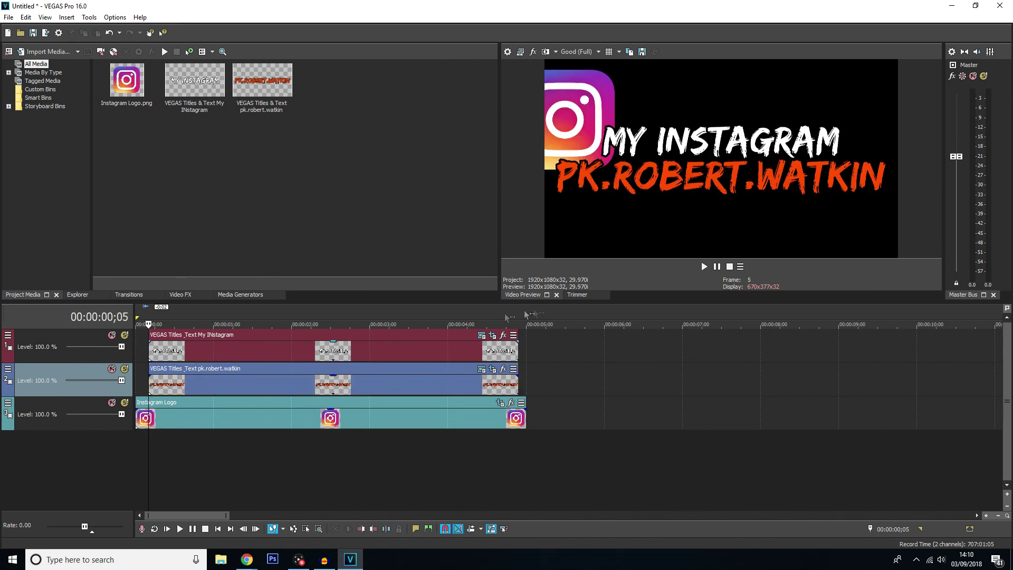
click(510, 350)
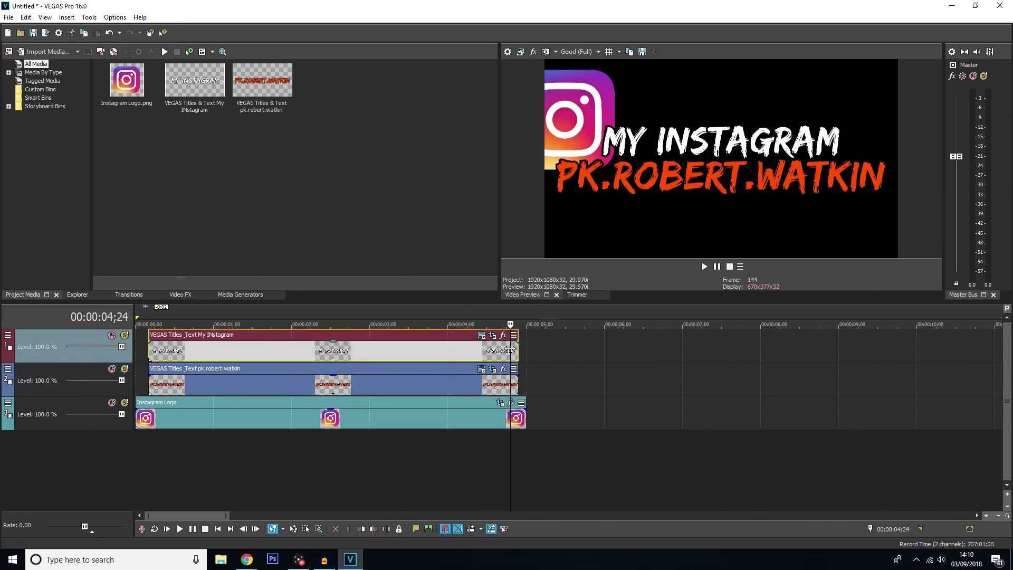
click(151, 360)
click(152, 389)
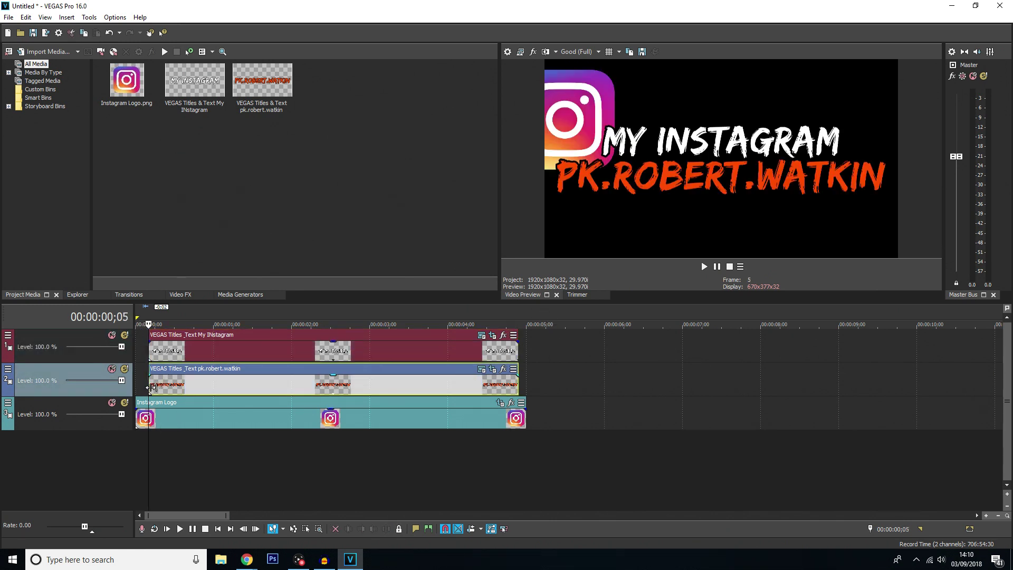
Solo the username track and place a centred position keyframe at about 15 frames in its event's pan/crop animation.
click(150, 383)
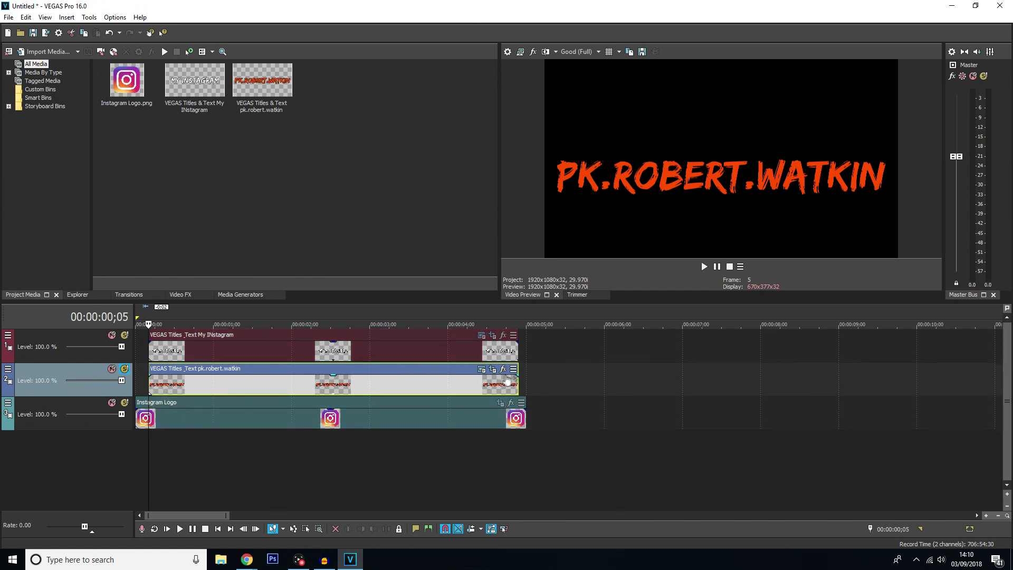
click(494, 371)
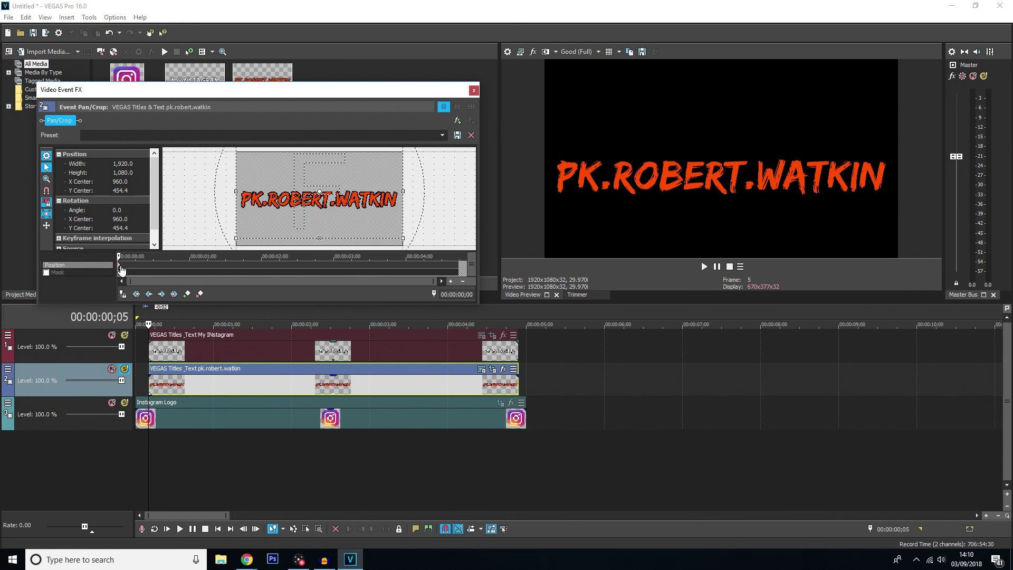
drag(123, 269, 152, 271)
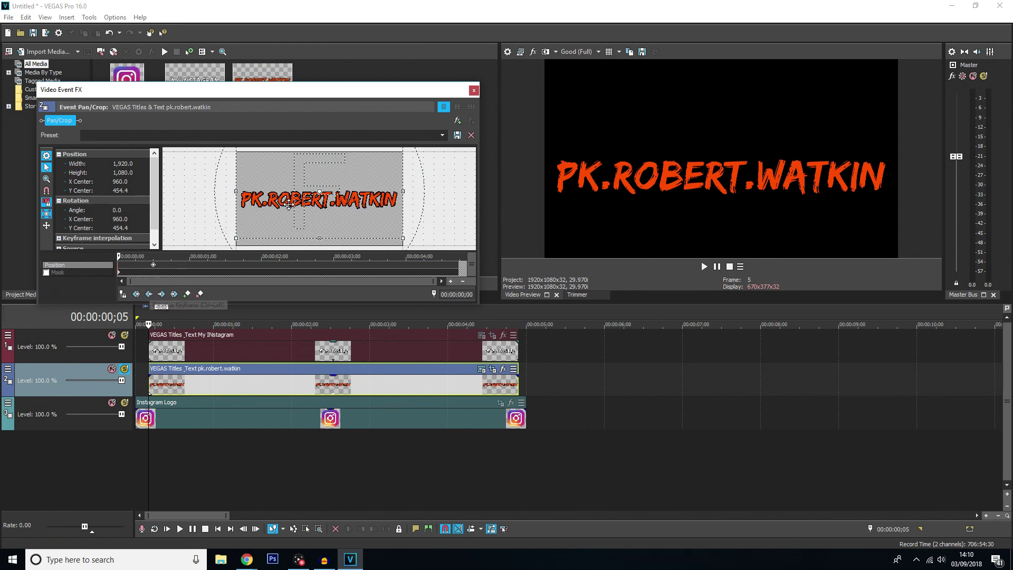
At time zero, shift the username's pan/crop frame horizontally to an X center of about 2,891, and briefly play it back.
drag(289, 204, 319, 205)
drag(117, 268, 123, 268)
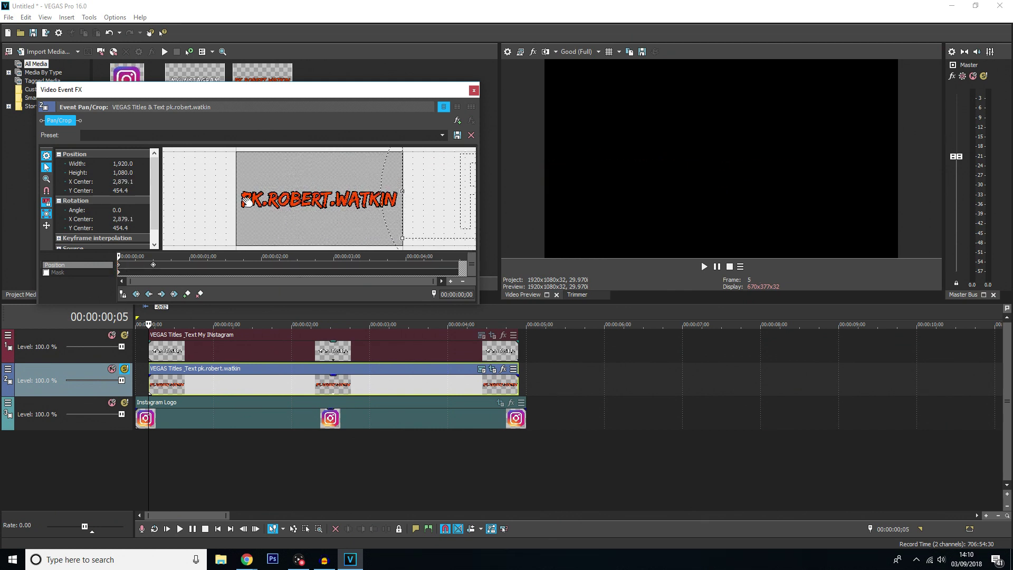
click(143, 442)
key(space)
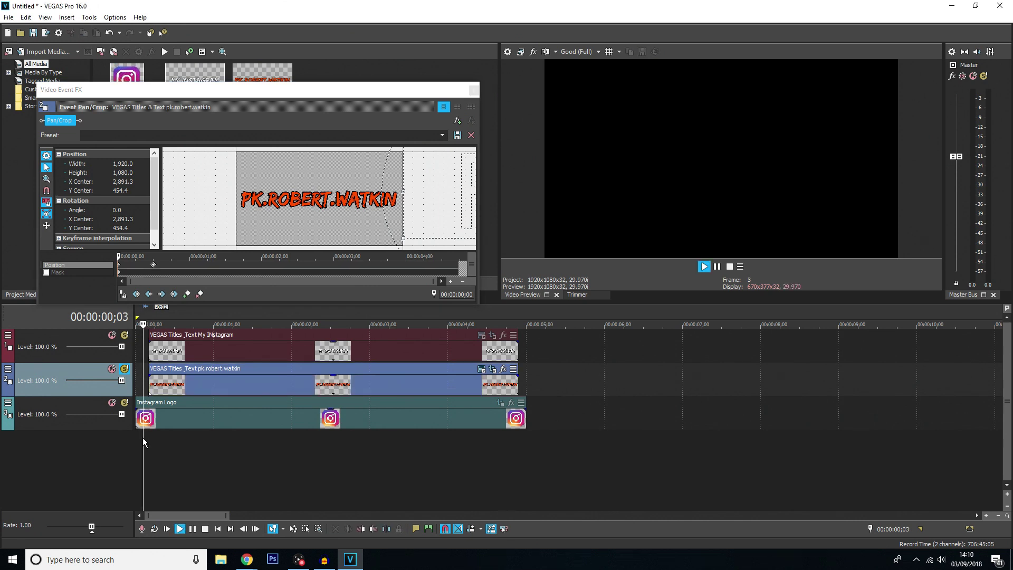
key(space)
Copy the username's 15-frame centred keyframe to just past four seconds in its pan/crop animation.
click(152, 268)
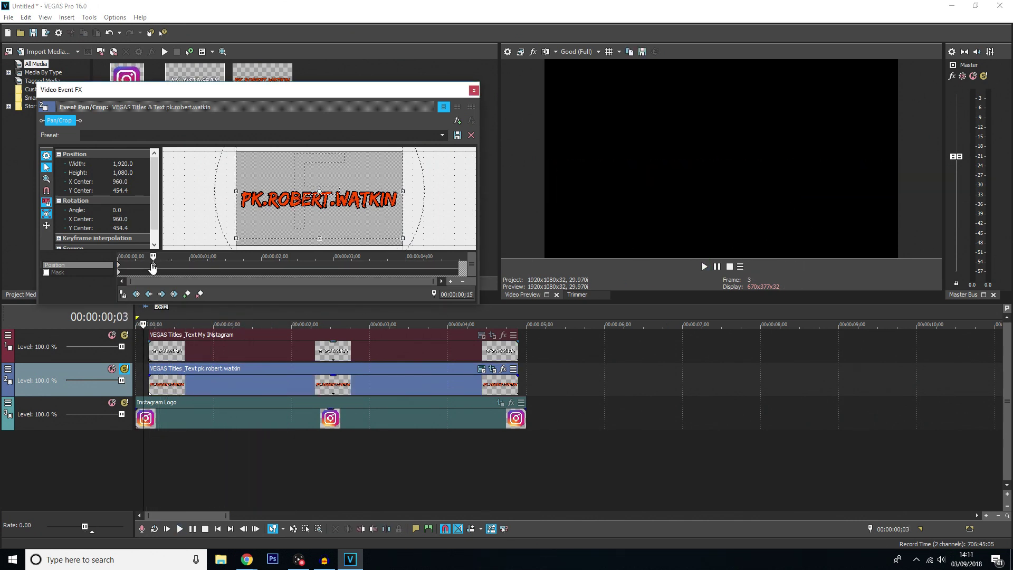
click(424, 270)
double_click(418, 264)
Copy the username's off-screen starting keyframe to the end of its pan/crop animation at 00:00:04;22.
click(119, 268)
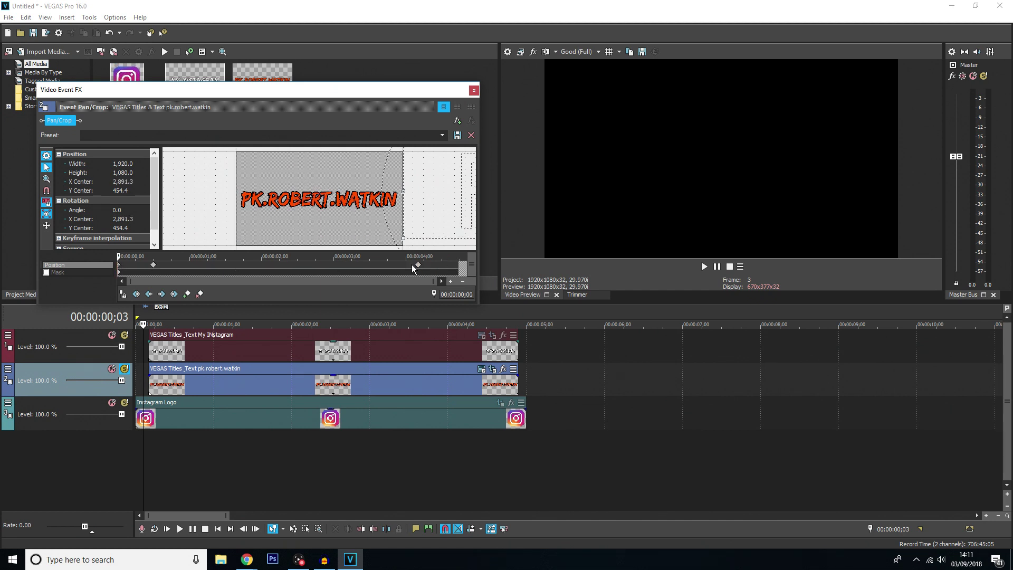
click(458, 270)
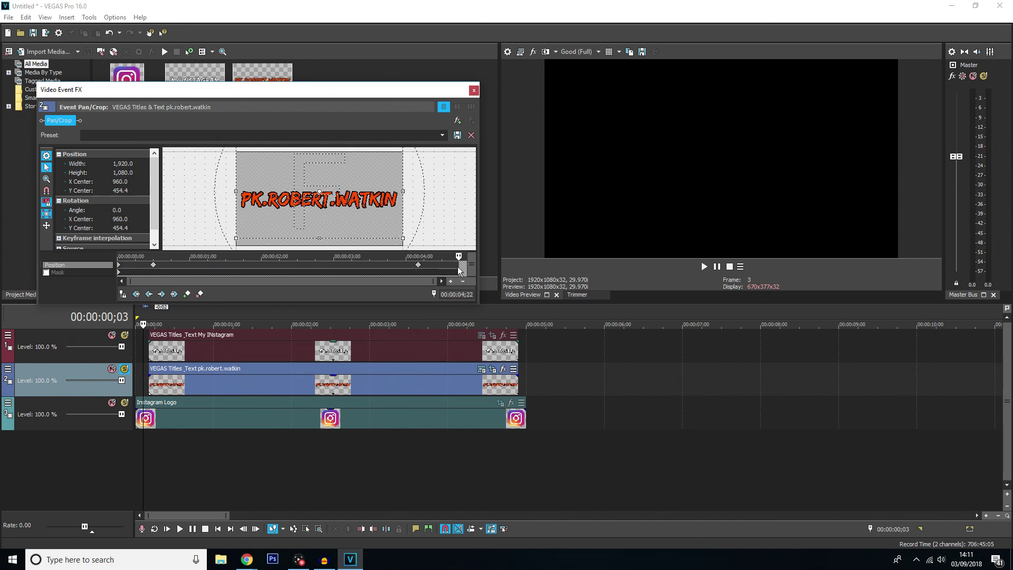
key(ctrl+v)
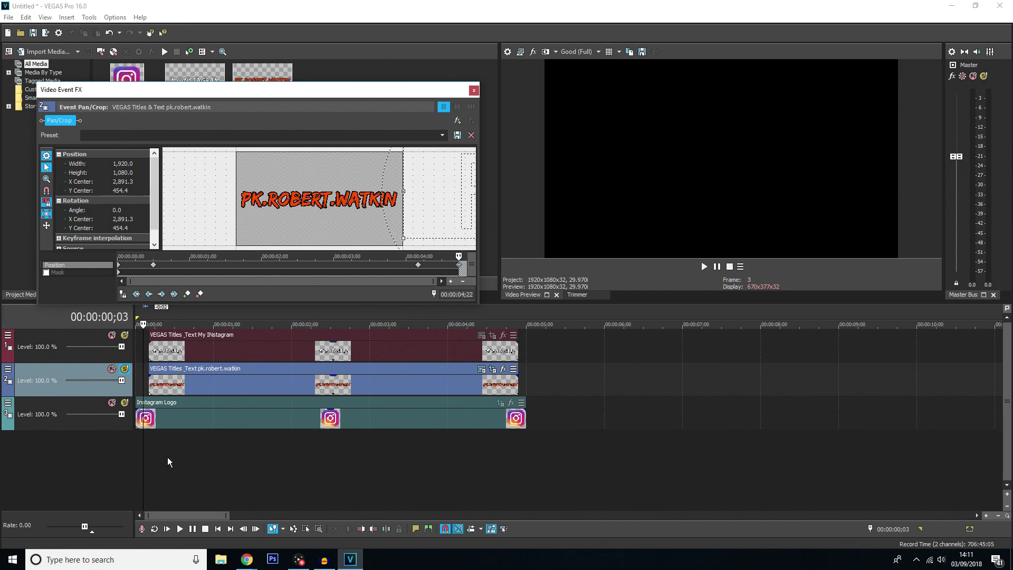
Play back the username line's slide-in and slide-out, and check its centred position on the timeline.
click(134, 442)
key(space)
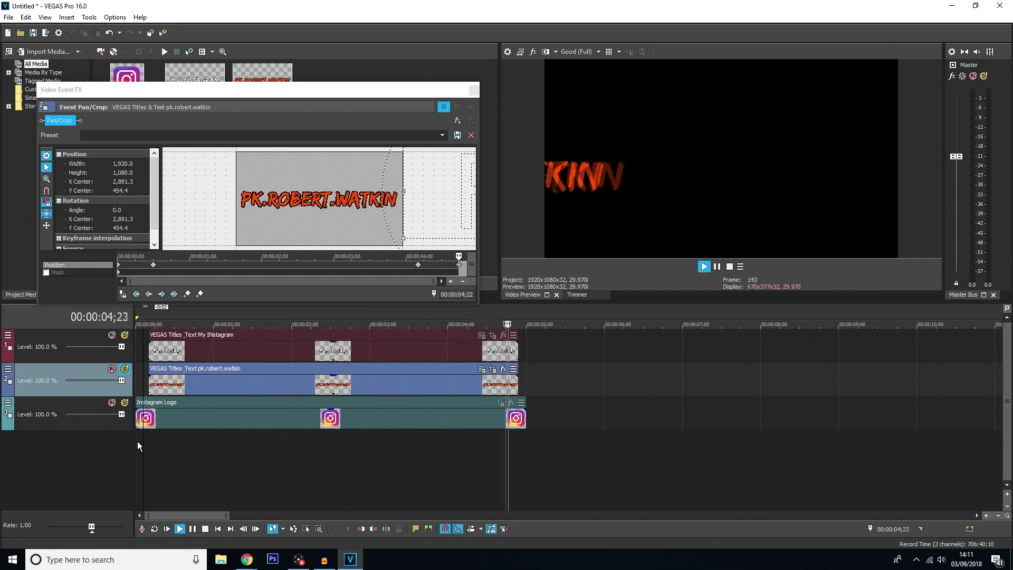
click(188, 380)
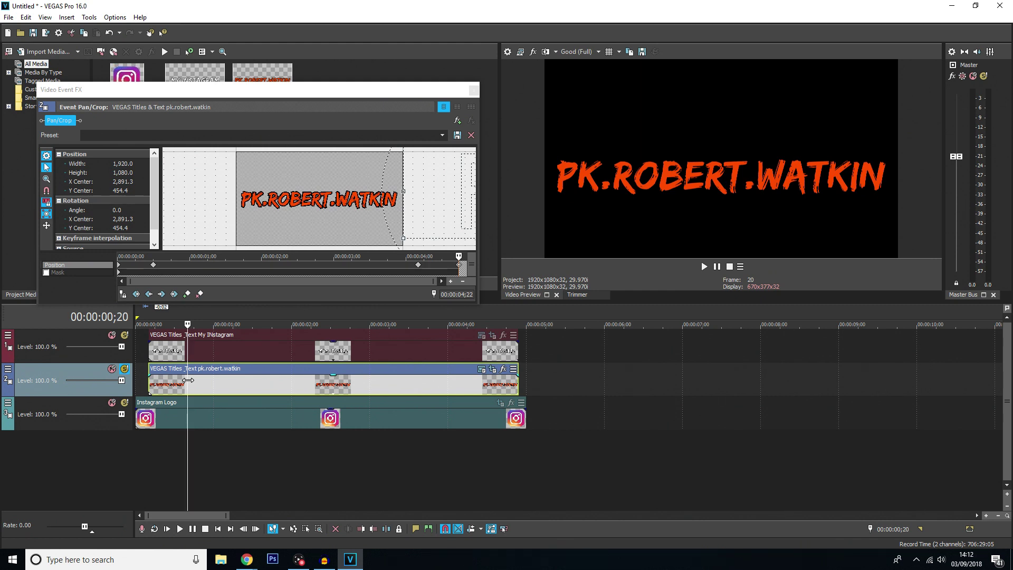
click(207, 385)
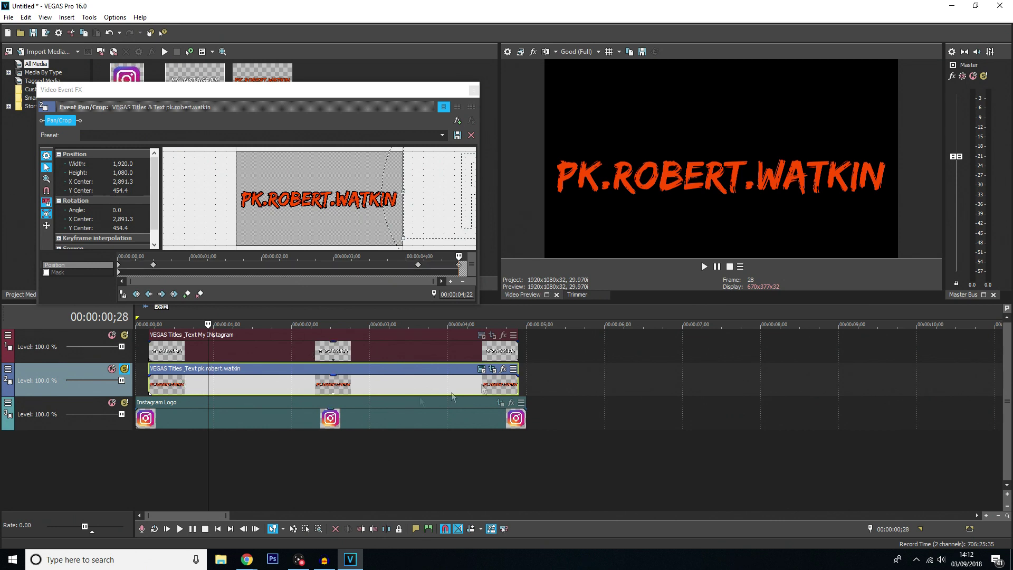
Solo the logo track as well to play back the logo and username together, and unsolo both to check all layers.
click(167, 422)
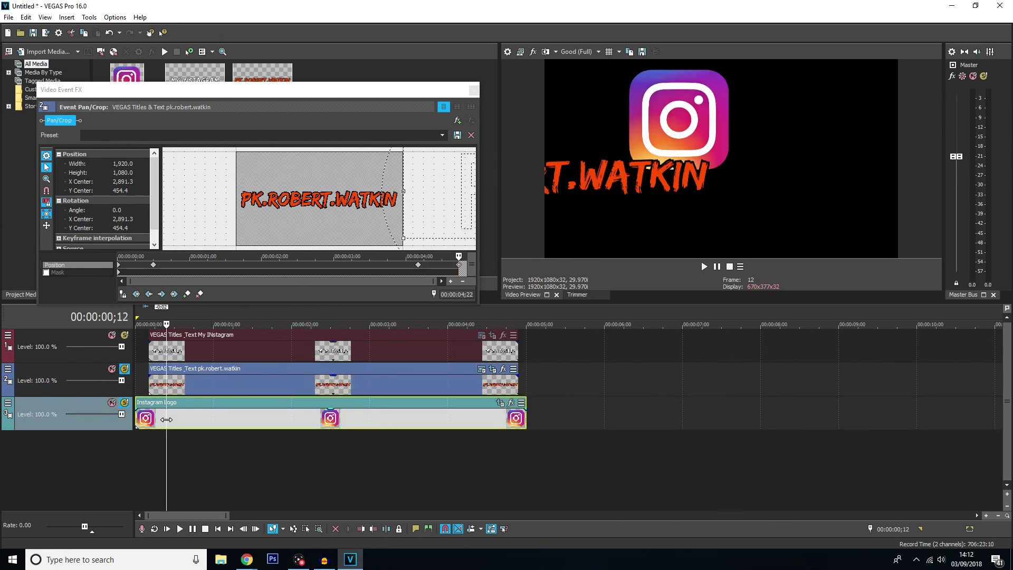
click(147, 445)
key(space)
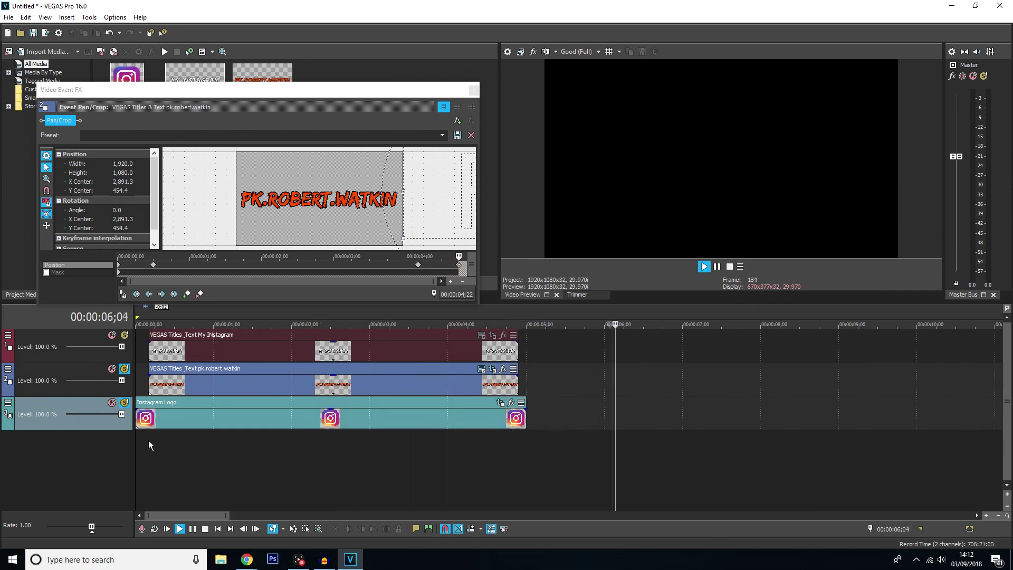
key(space)
click(174, 445)
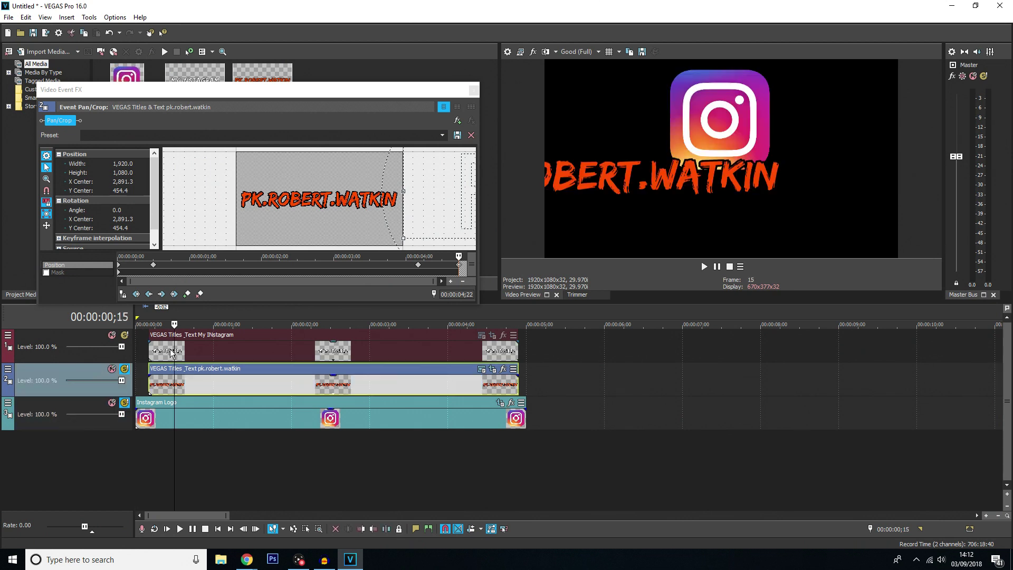
click(202, 423)
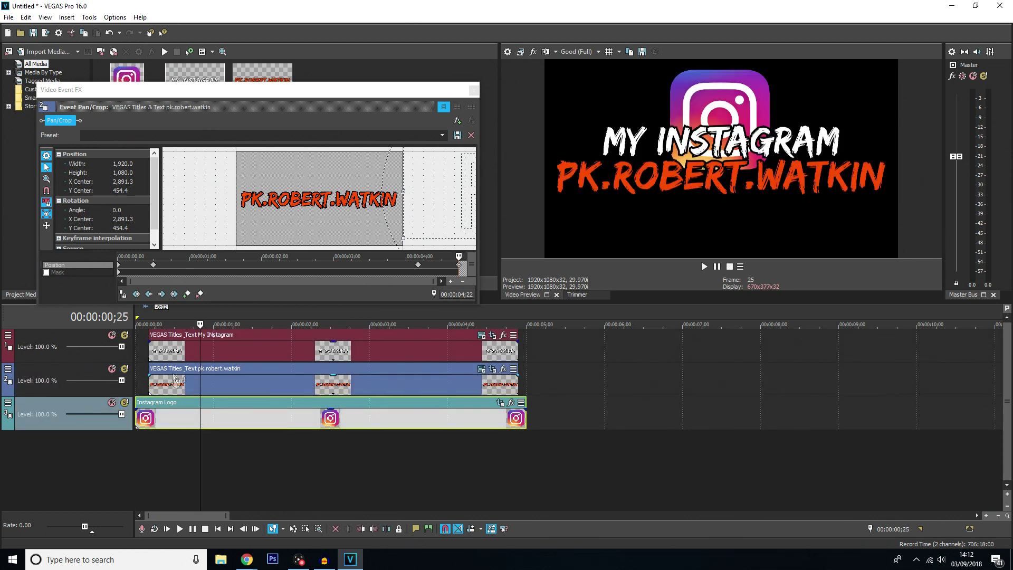
Solo the heading track and place a centred position keyframe at about 15 frames in its event's pan/crop animation.
click(179, 350)
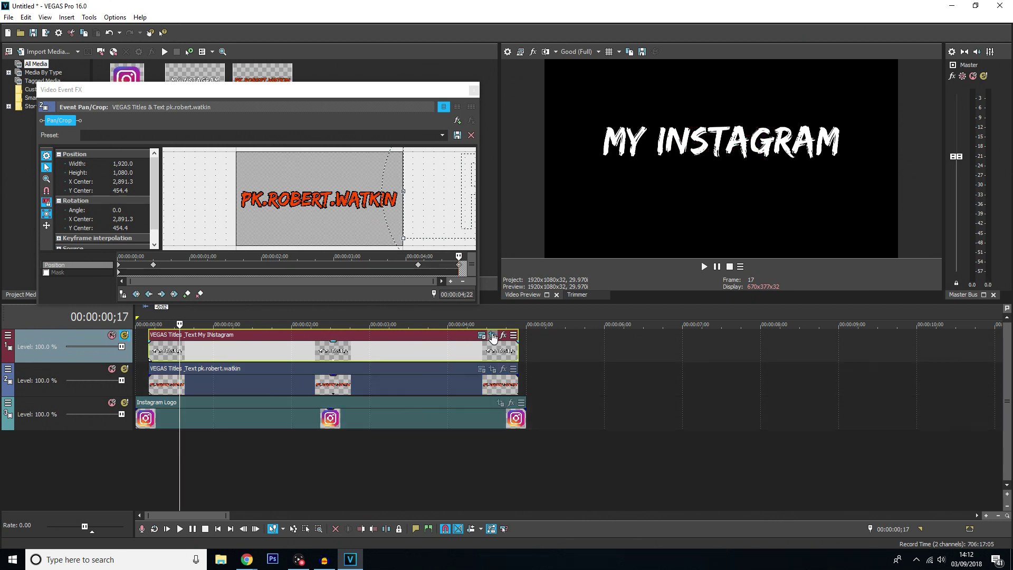
click(493, 336)
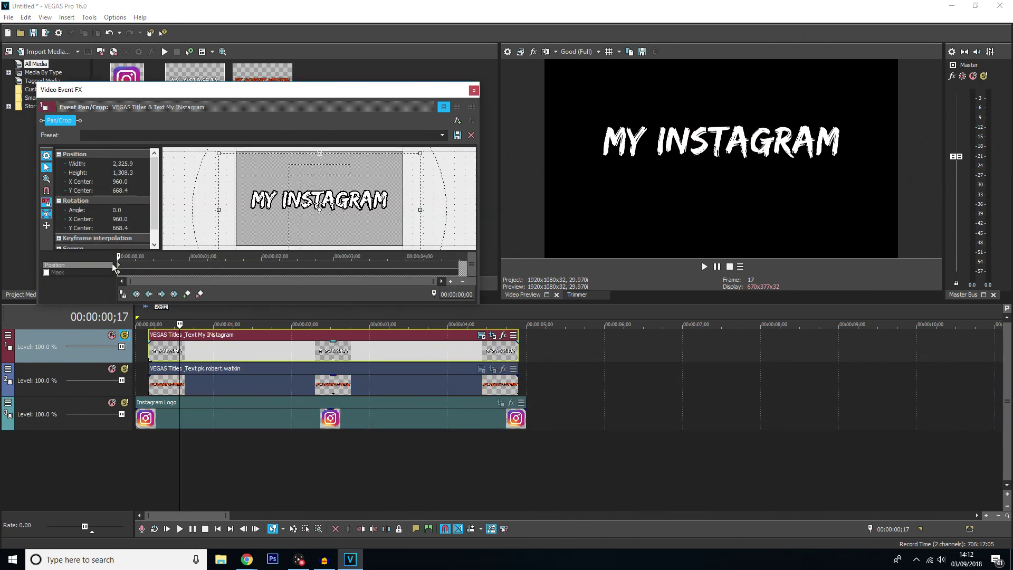
drag(120, 269, 155, 271)
click(154, 265)
At time zero, shift the heading's pan/crop frame horizontally to an X center of about 3,092 so the heading starts off-screen.
click(118, 269)
drag(242, 192, 371, 192)
drag(384, 148, 380, 264)
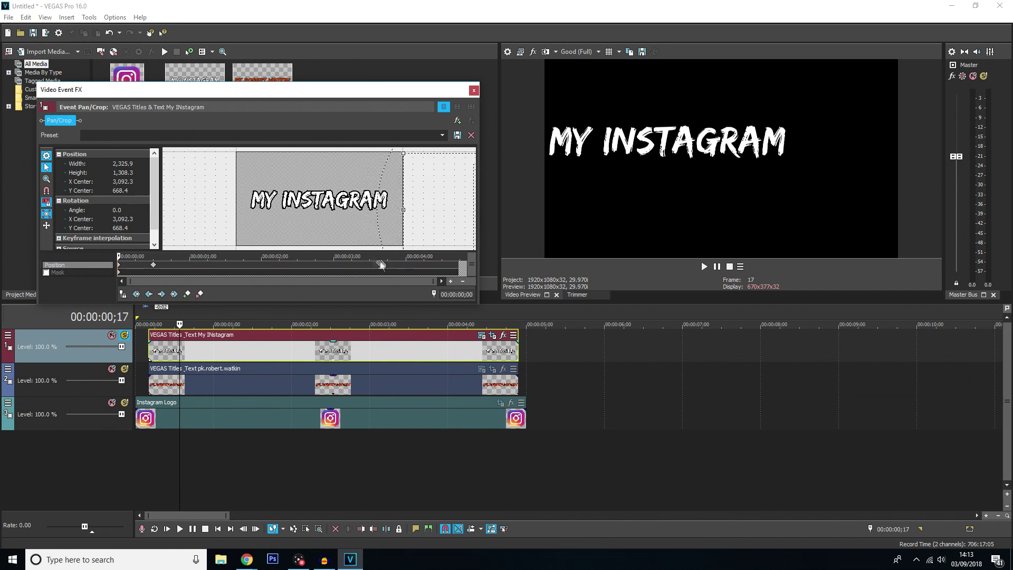
Copy the heading's centred position keyframe to about 4:06 and its off-screen starting keyframe to about 4:22.
click(153, 267)
click(422, 268)
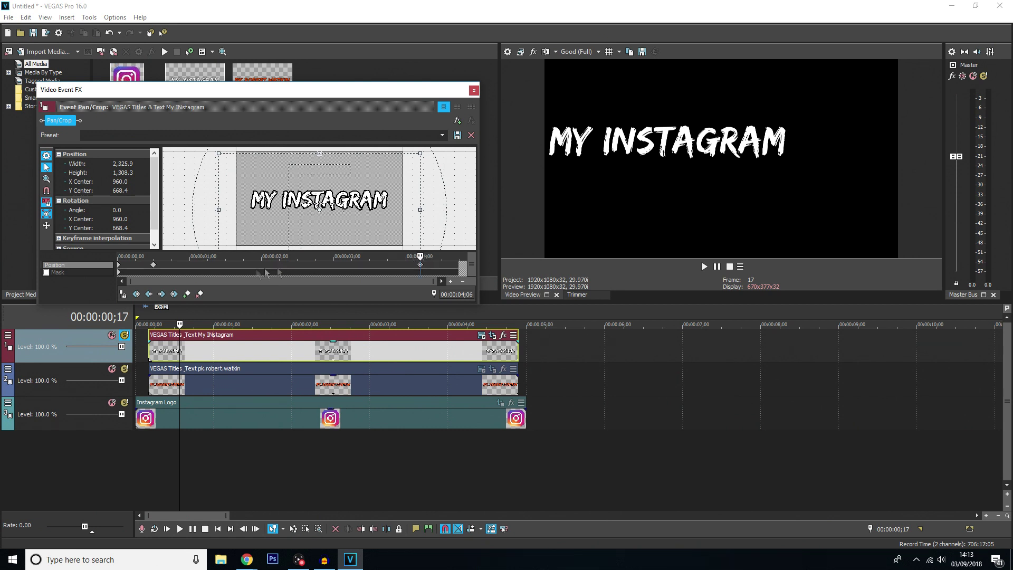
click(122, 269)
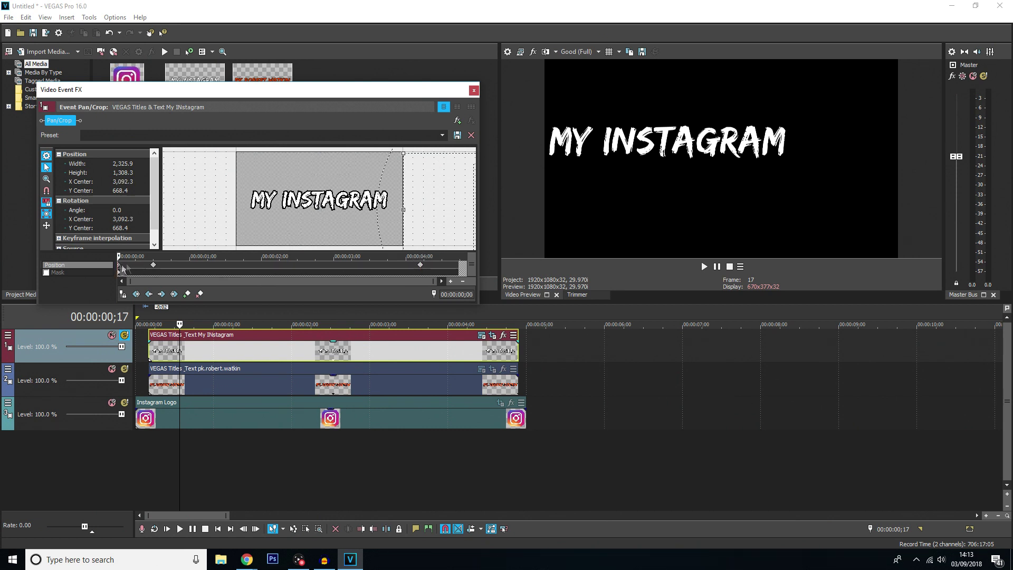
click(459, 267)
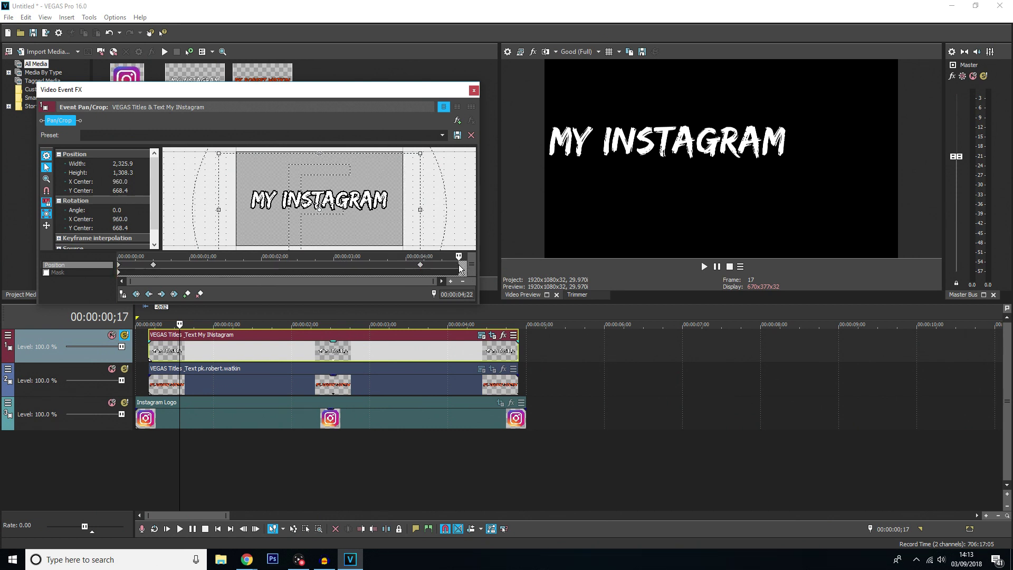
Play back the heading's slide animation alone, and unsolo its track to play back all three layers together.
click(140, 447)
key(space)
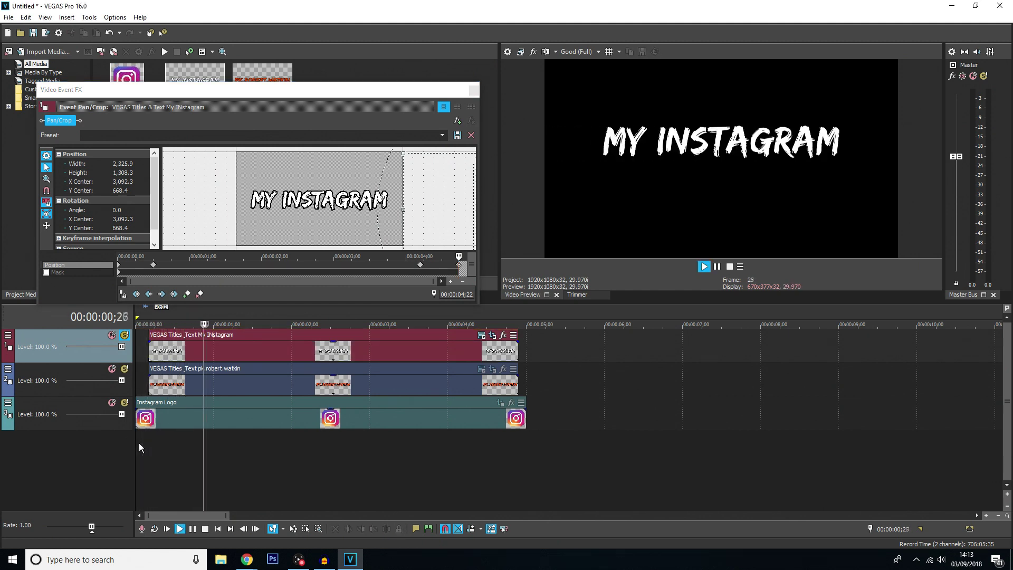
key(space)
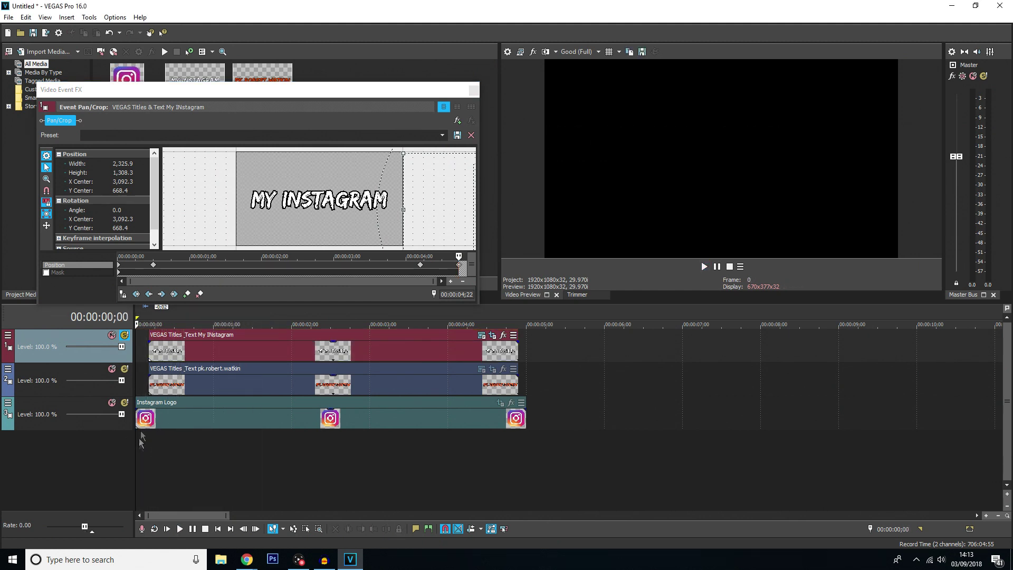
click(169, 353)
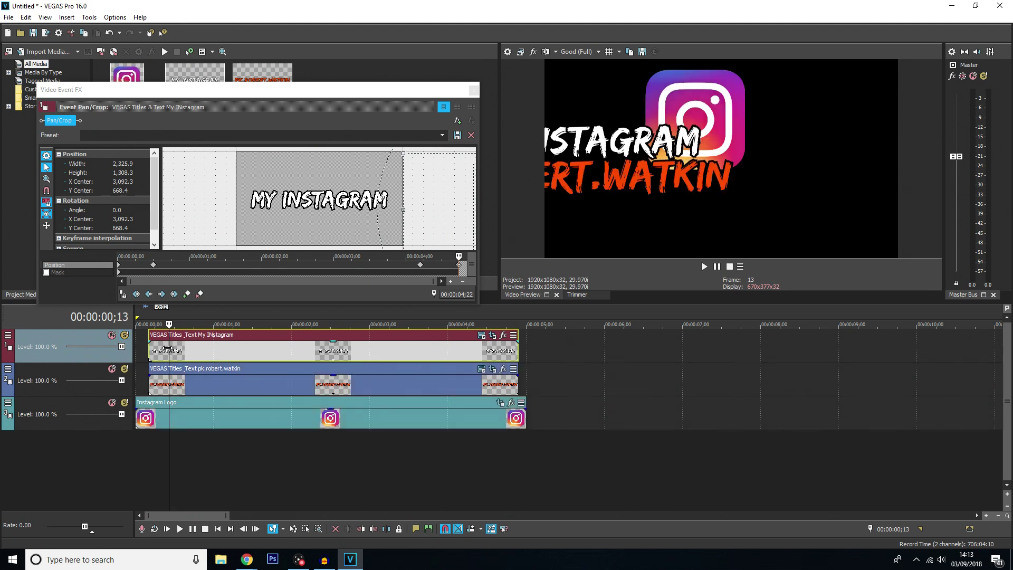
click(139, 444)
key(space)
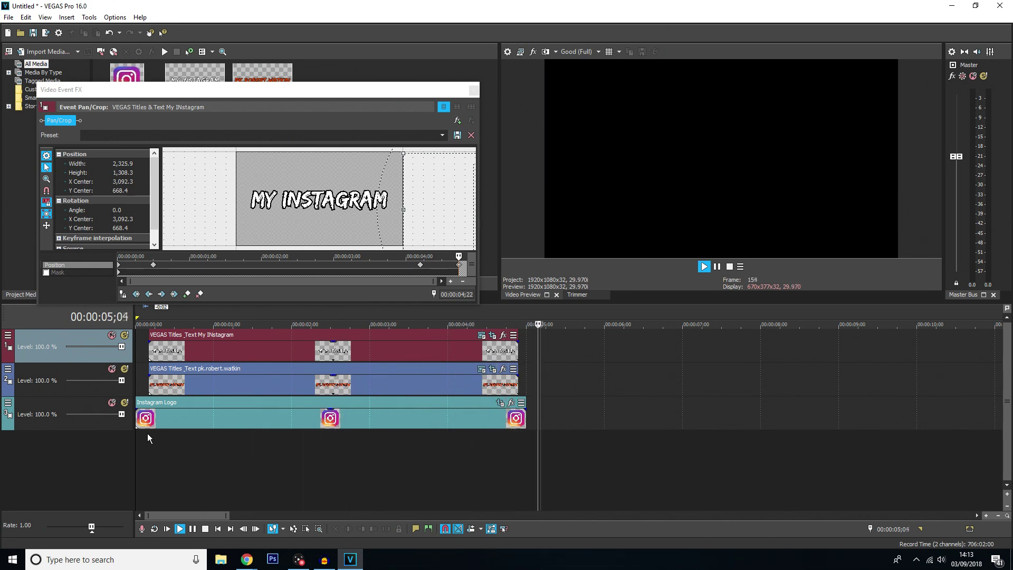
key(space)
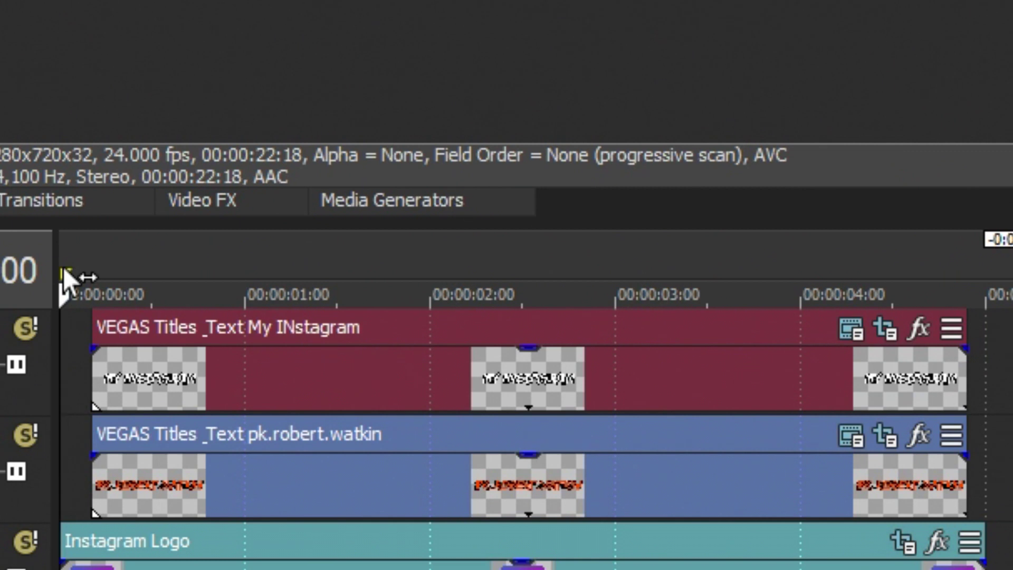
Mark the full animation as the render region and choose the QuickTime 7 format with the 3 Mbps Video template.
mouse_move(66, 272)
mouse_down()
mouse_move(580, 266)
mouse_move(810, 237)
mouse_move(1010, 269)
mouse_up()
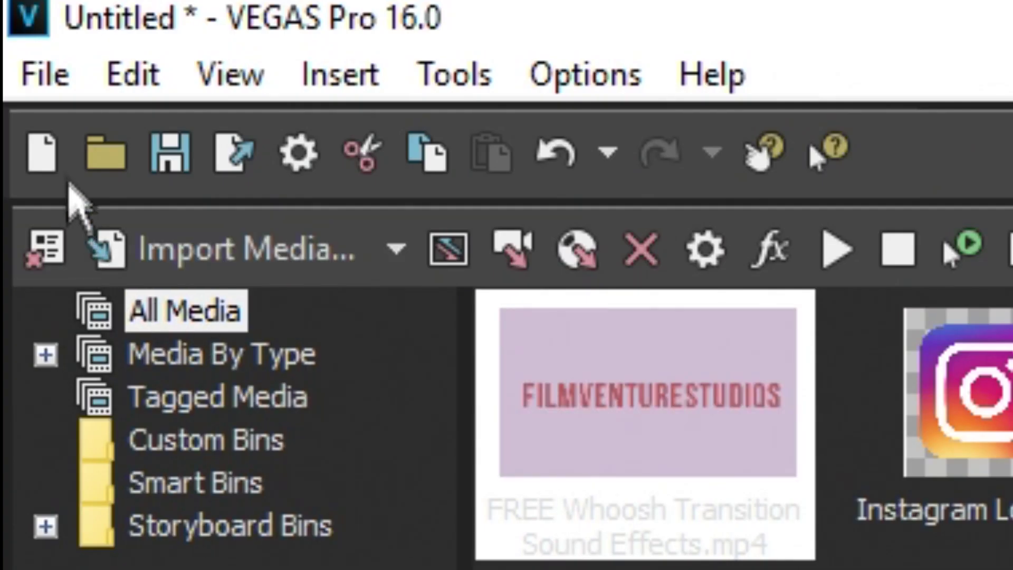
click(56, 75)
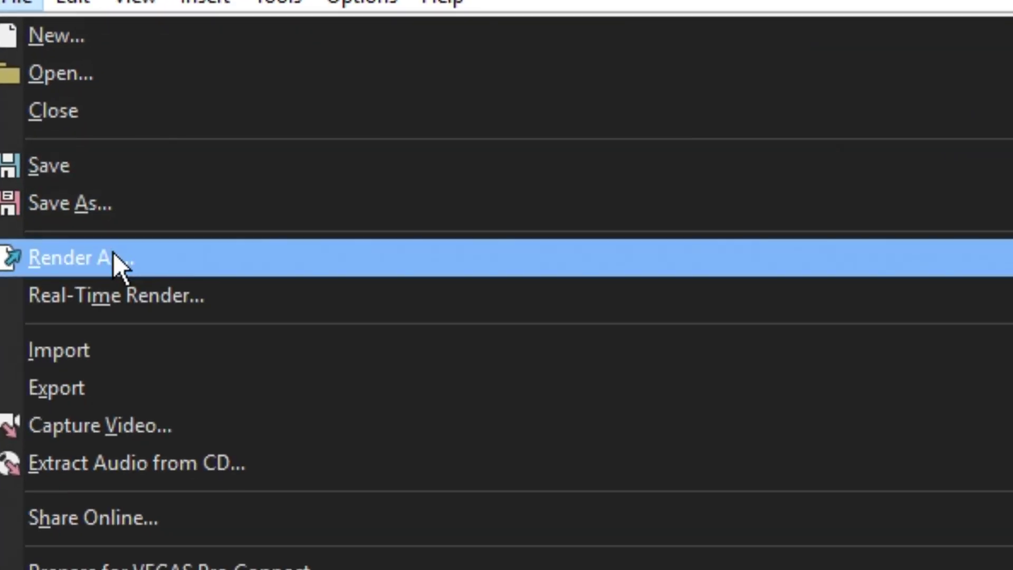
click(197, 491)
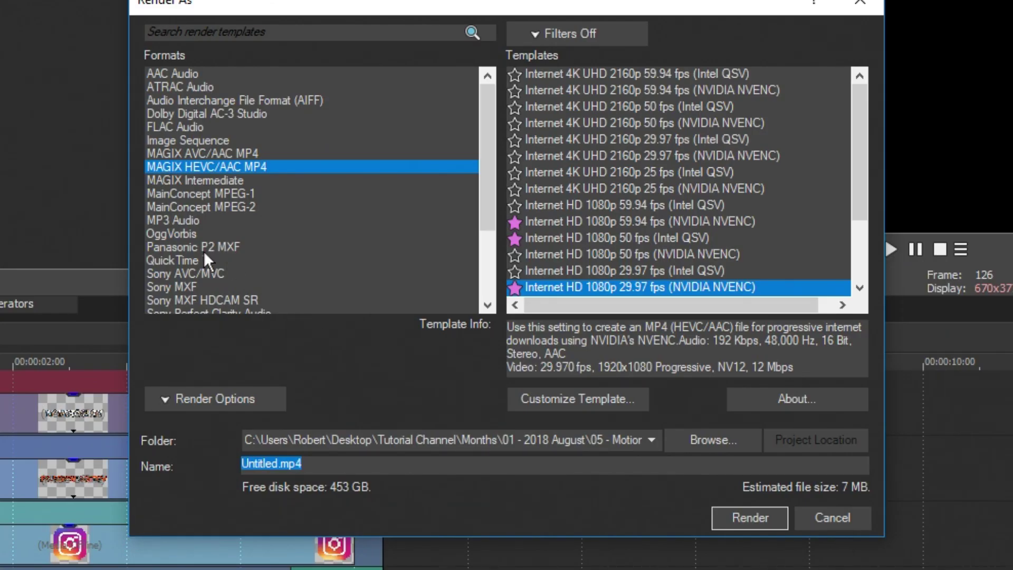
click(193, 255)
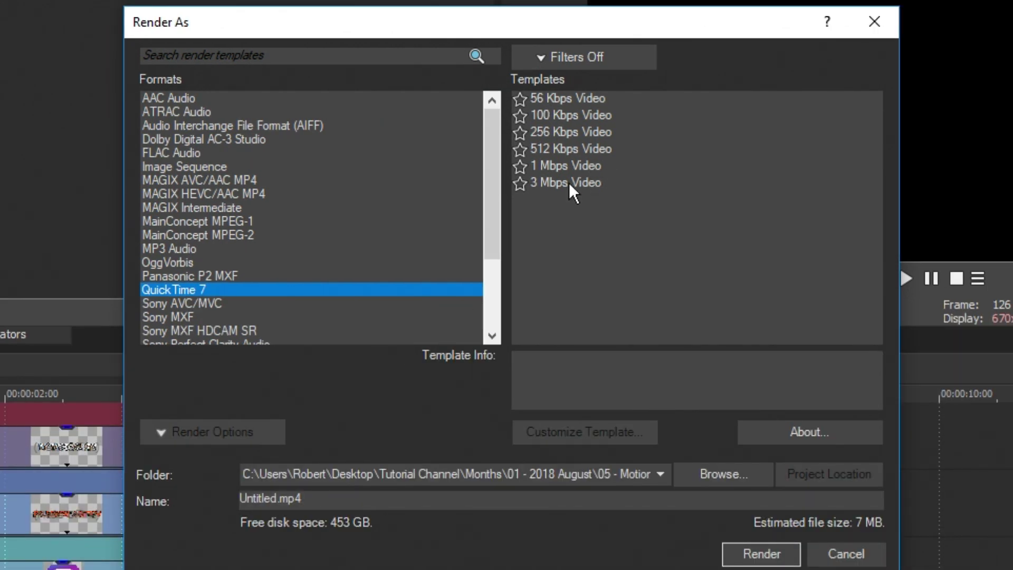
click(562, 156)
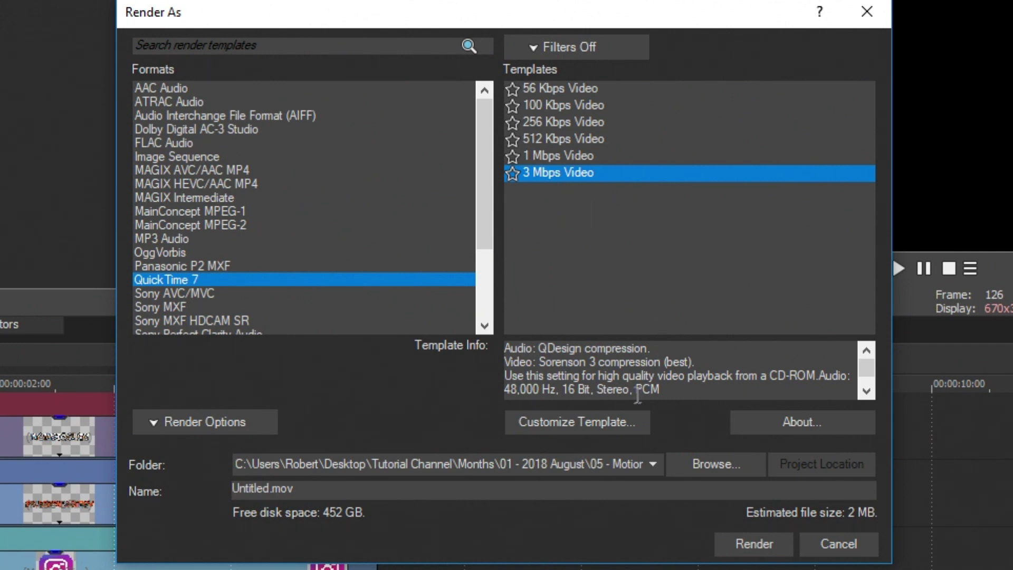
Customize the render template with a 29.970 (NTSC) frame rate and a High Definition (1920x1080) frame size.
click(581, 429)
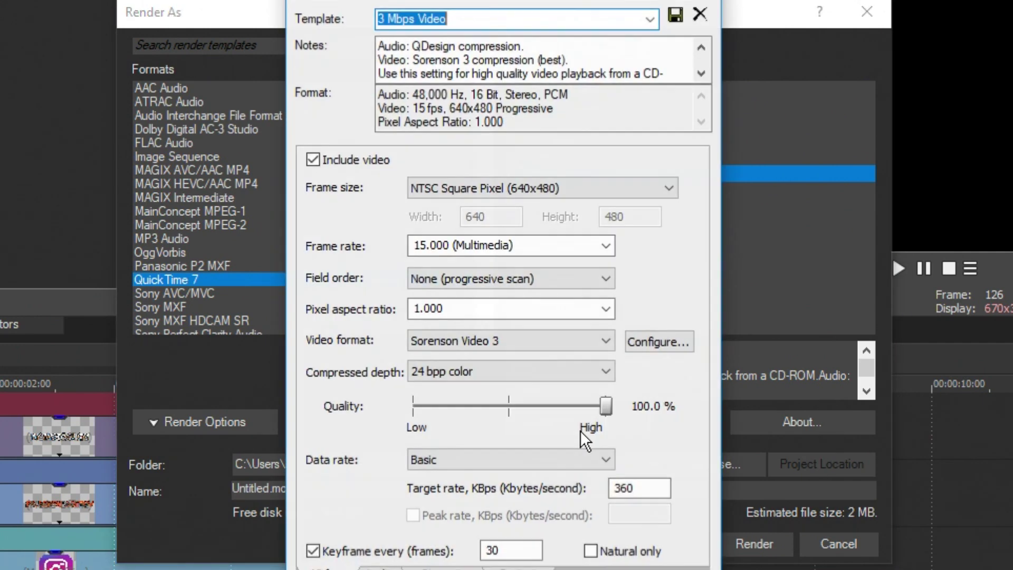
click(599, 240)
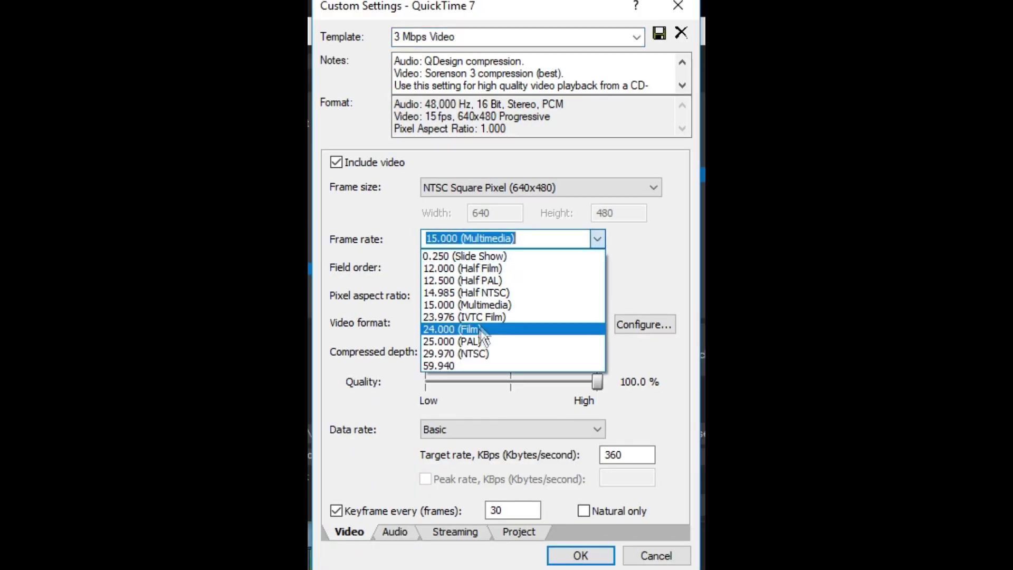
click(507, 355)
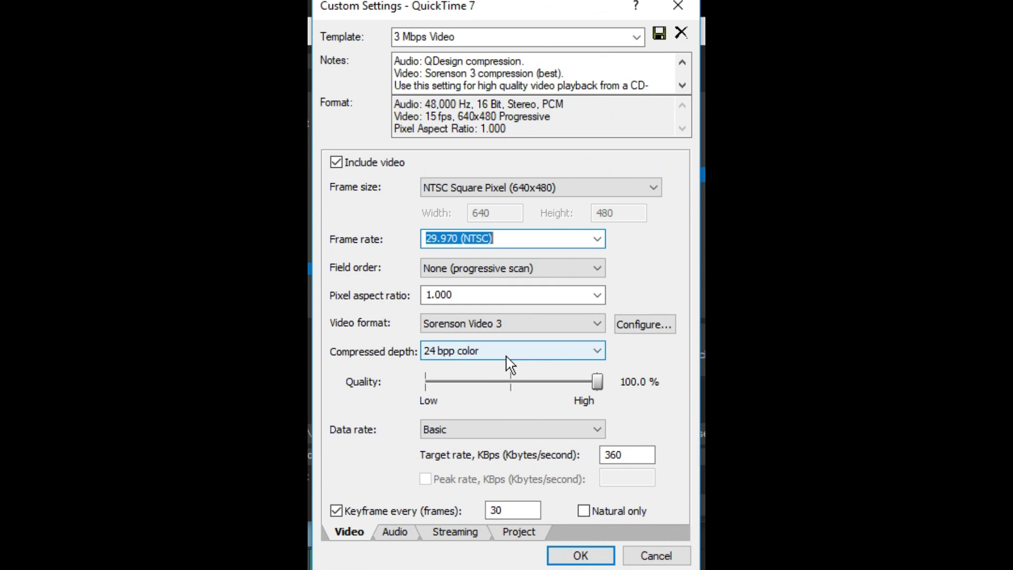
click(562, 190)
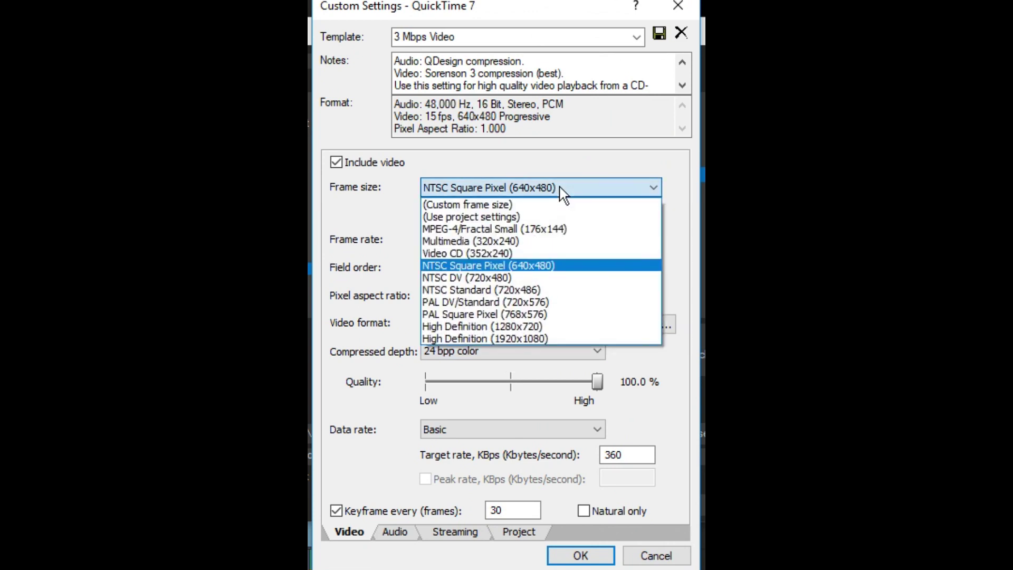
click(484, 338)
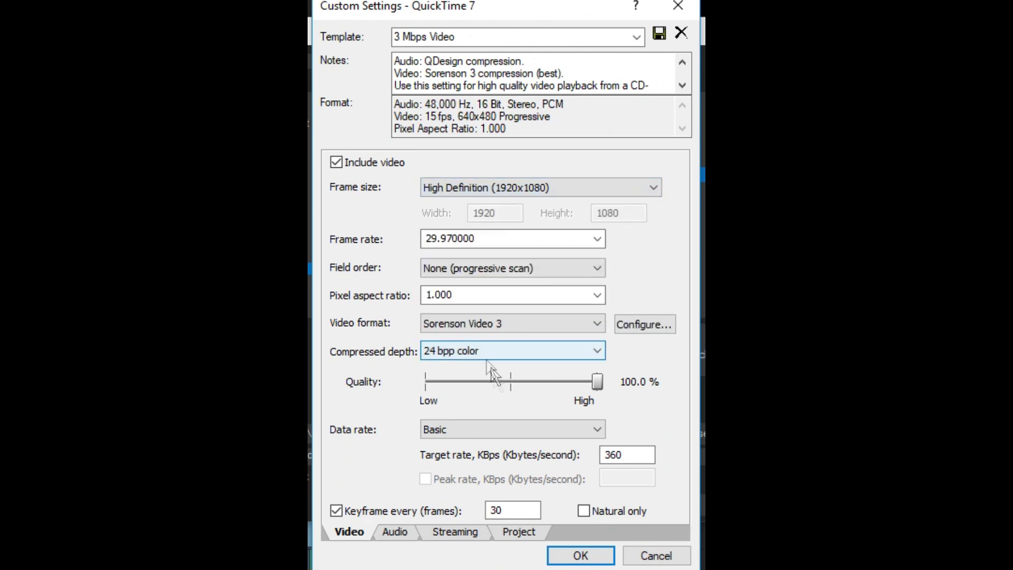
Set the template's video format to Animation and its compressed depth to 32 bpp color, and accept the custom settings.
click(466, 333)
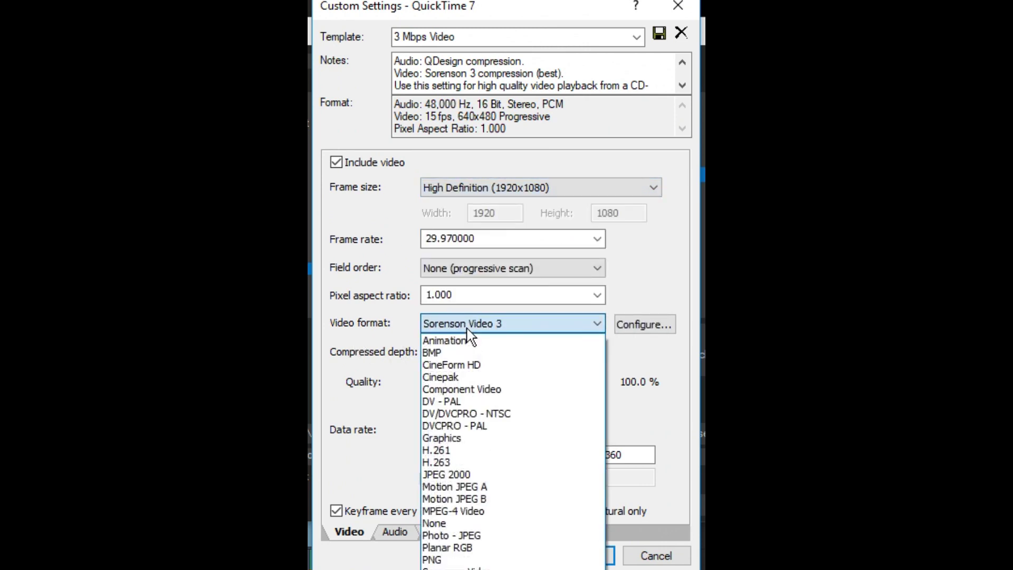
click(468, 340)
click(451, 352)
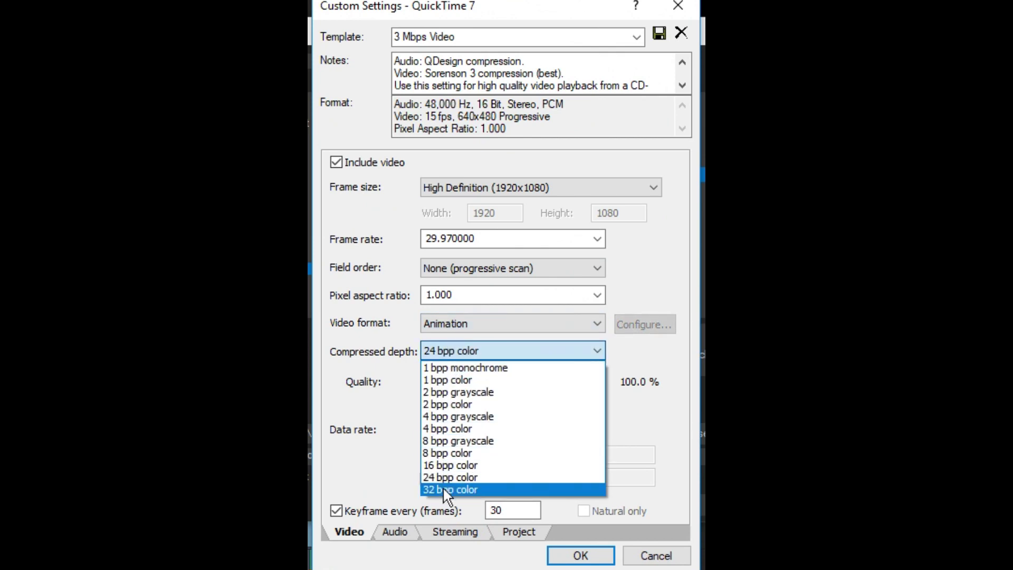
click(495, 492)
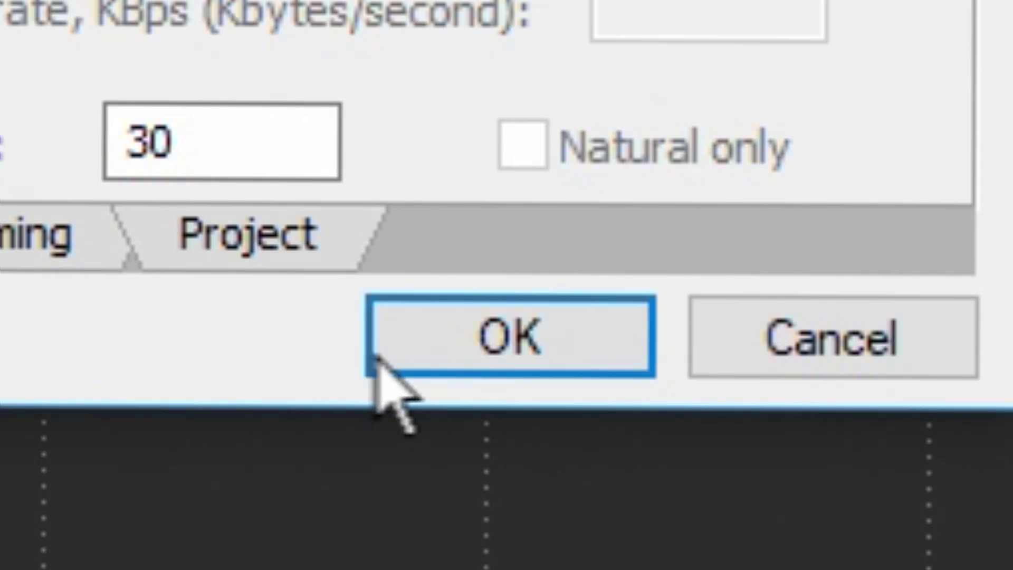
click(452, 339)
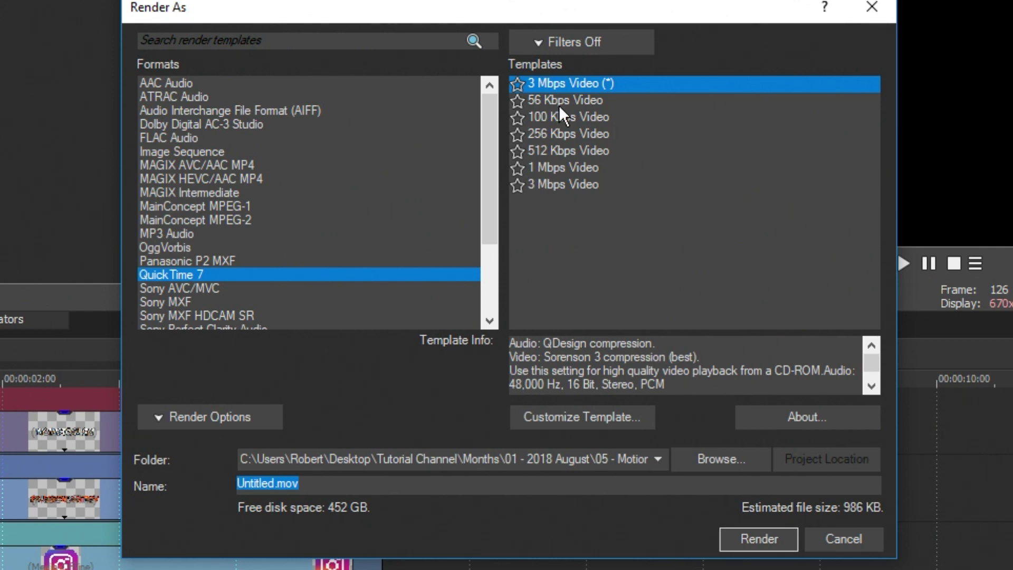
click(517, 84)
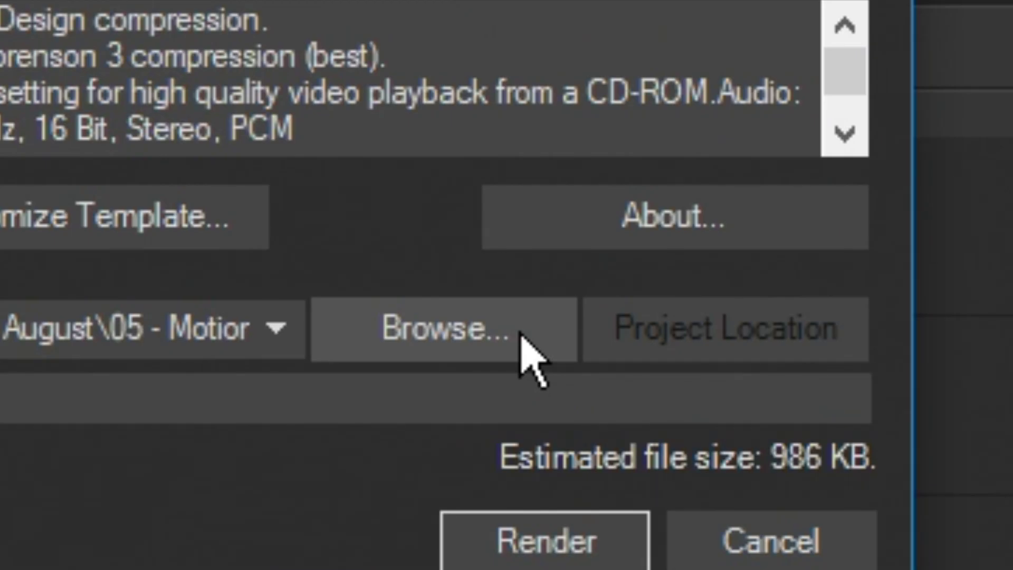
Render the animation as "Instagram Animation.mov" into the Other Artwork folder and dismiss the finished render dialog.
click(520, 337)
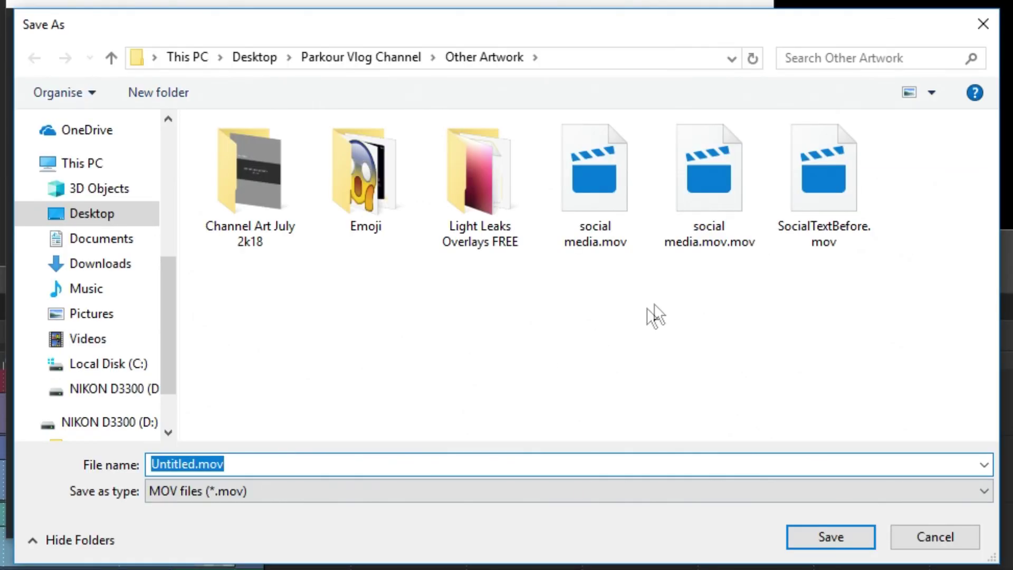
text(I)
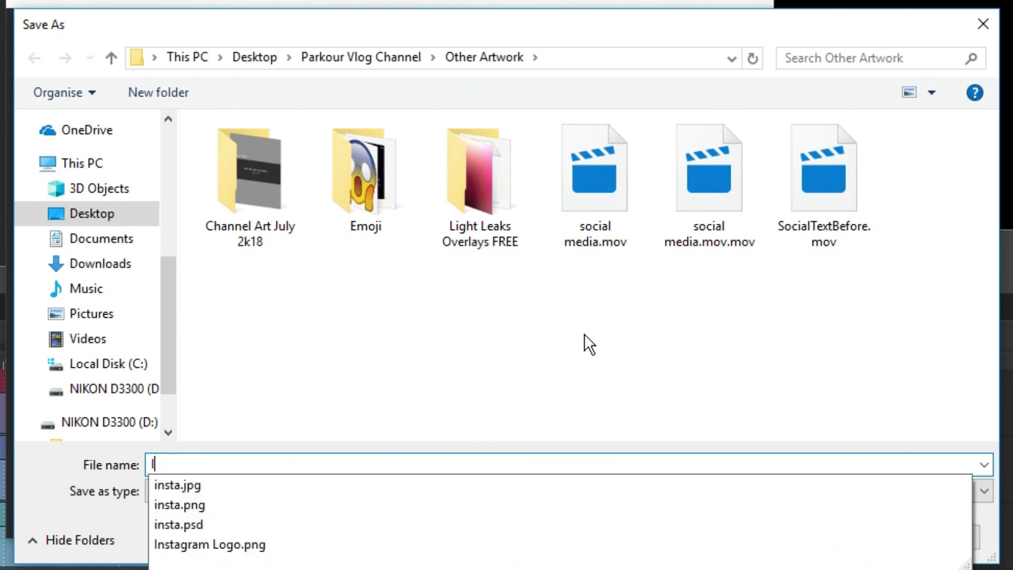
text(nstagram)
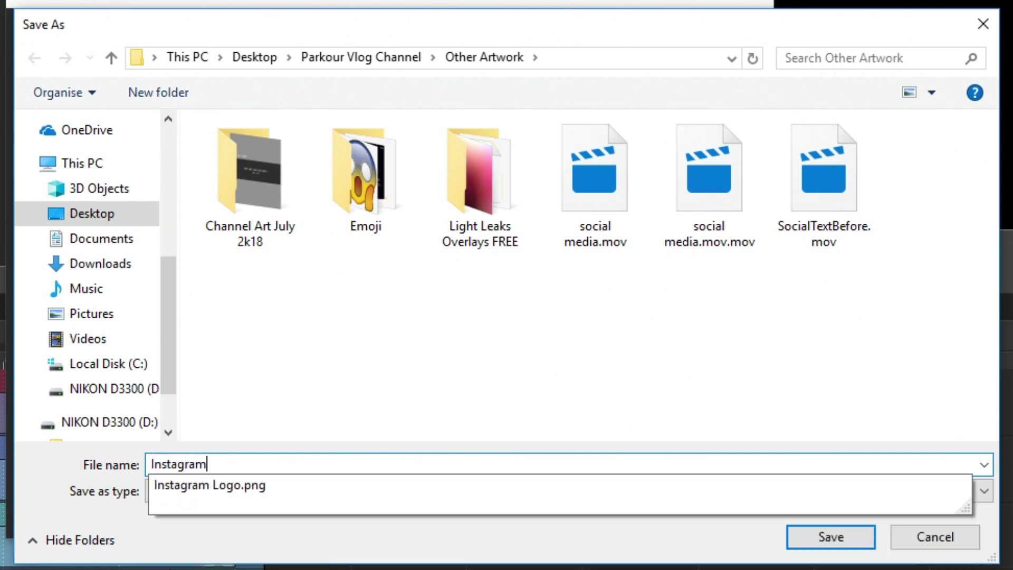
text( Animation)
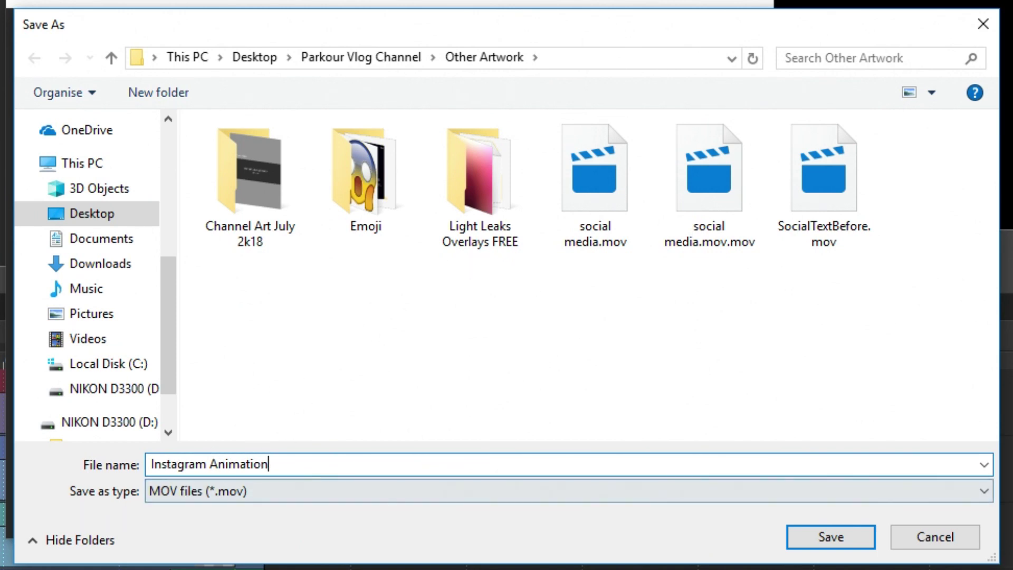
click(847, 530)
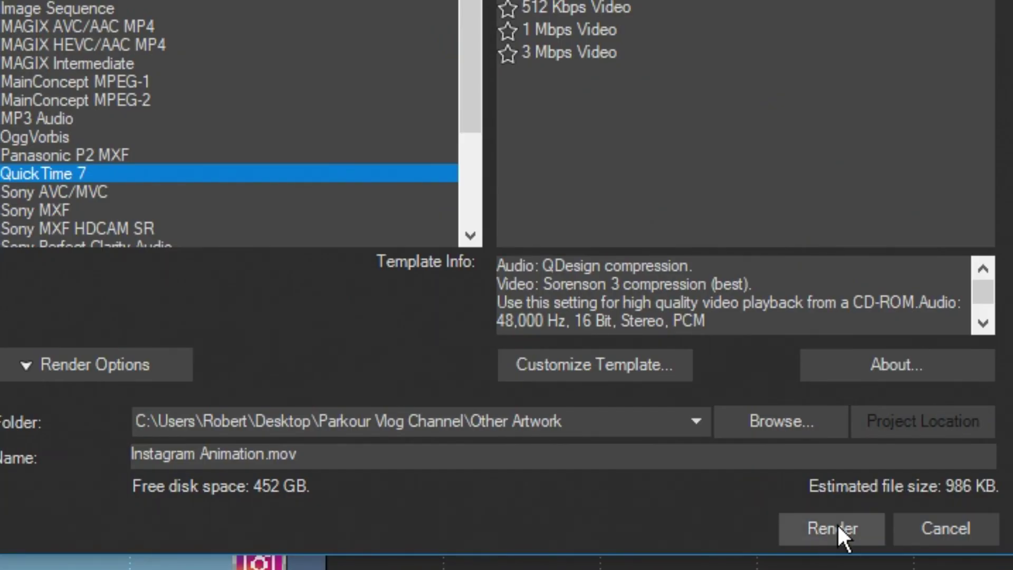
click(836, 525)
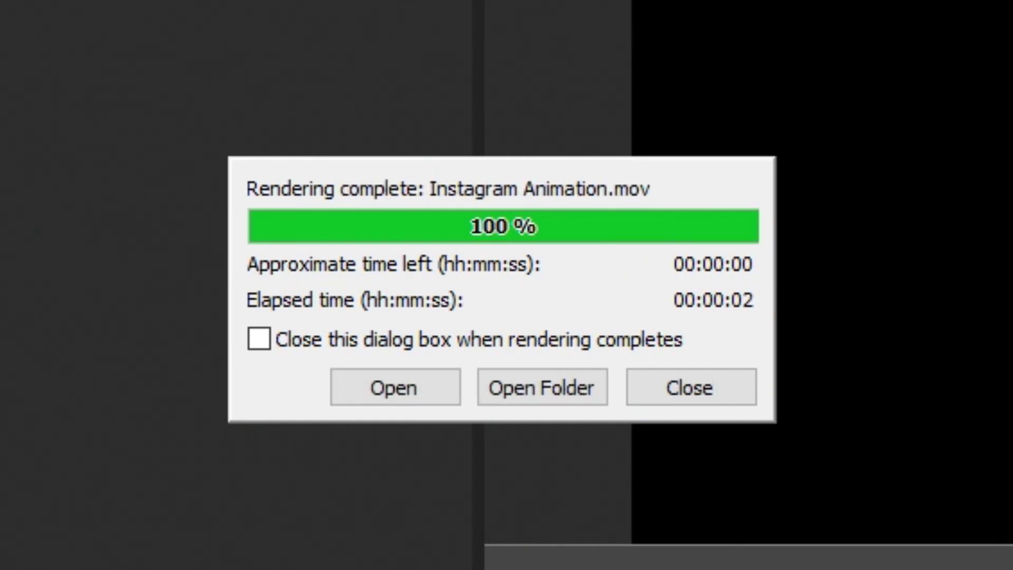
click(691, 388)
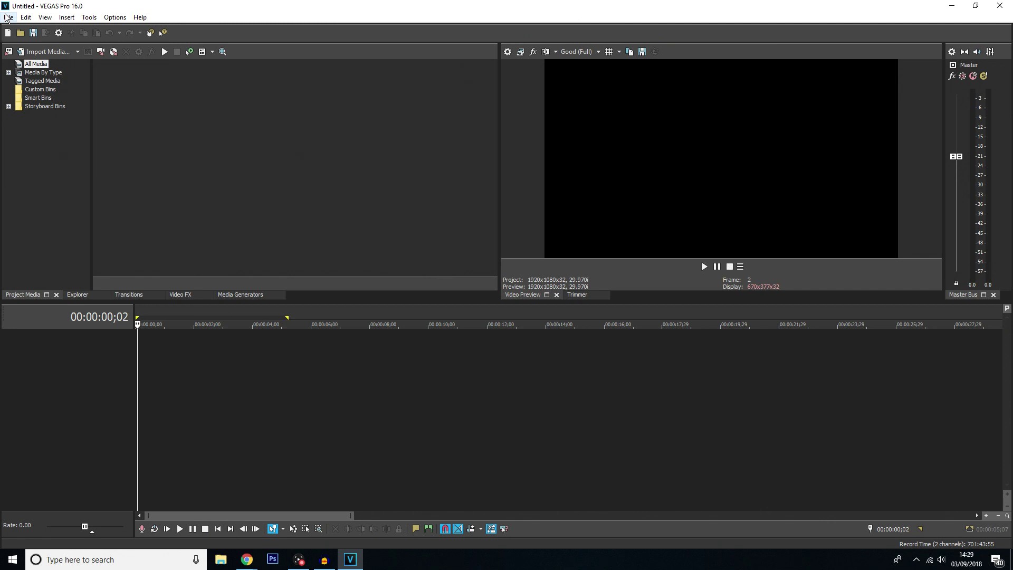
Import "Instagram Animation.mov" from the Parkour Vlog Channel's Other Artwork folder into the new empty project.
click(32, 51)
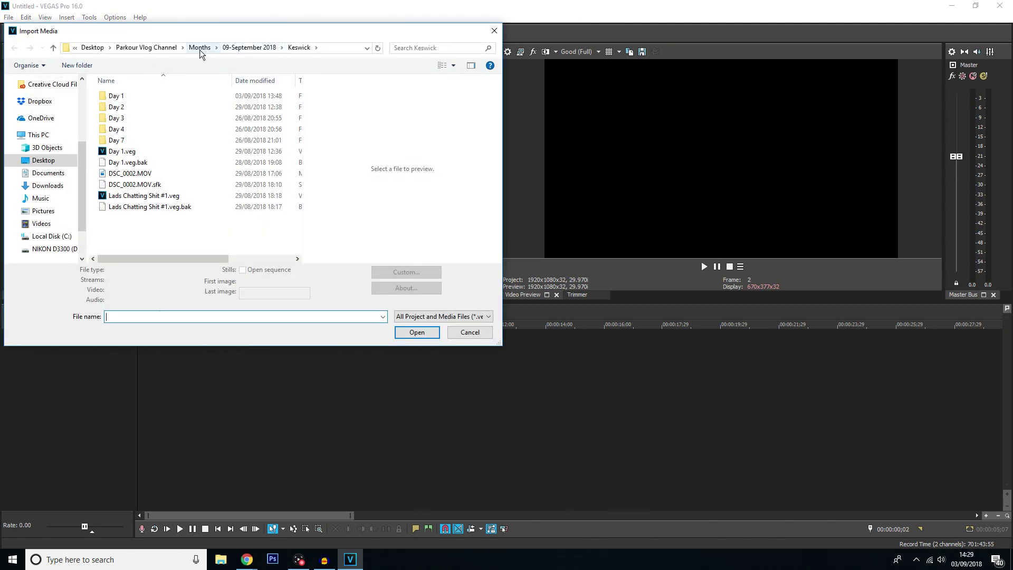
click(147, 47)
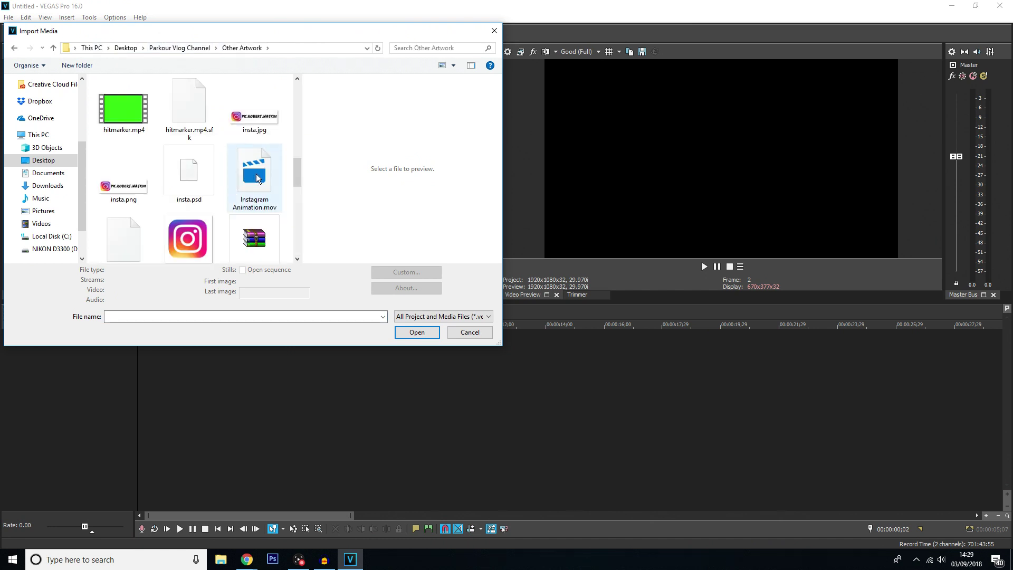
click(264, 188)
click(428, 342)
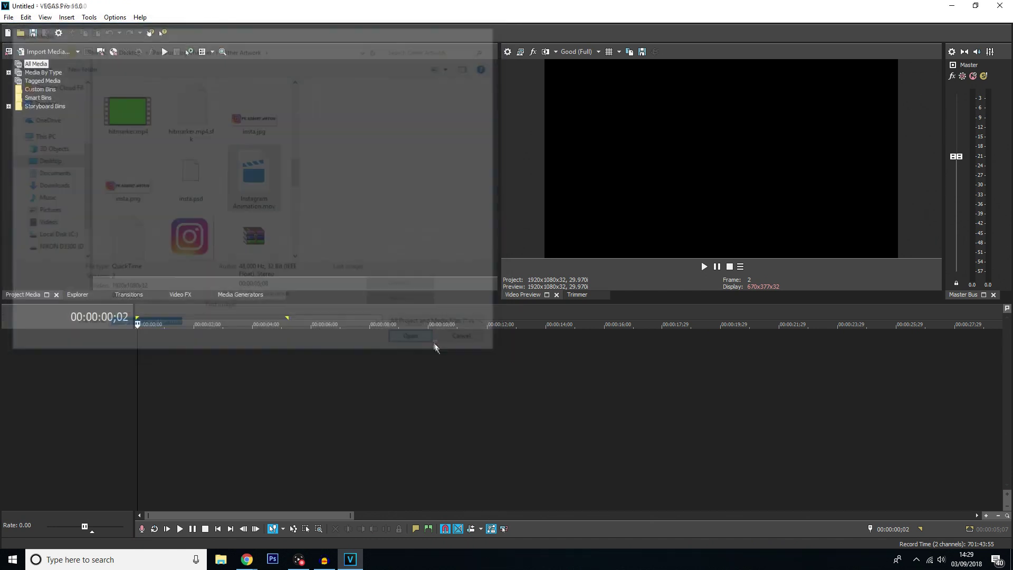
Import the video clip DSC_0028.MOV from the 03-Church Footage folder into the project media.
click(35, 53)
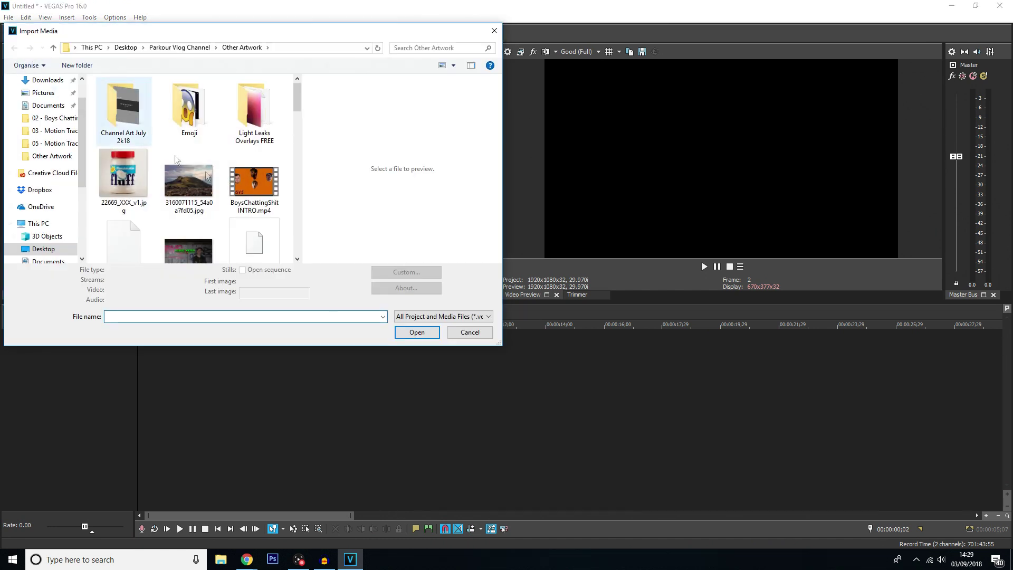
scroll(262, 216, down, 2)
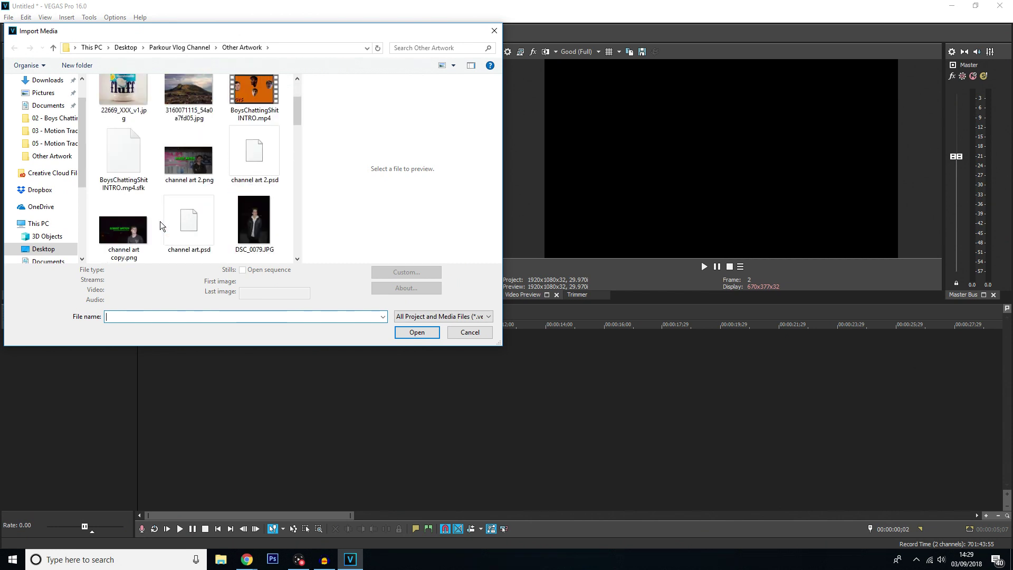
scroll(160, 228, up, 2)
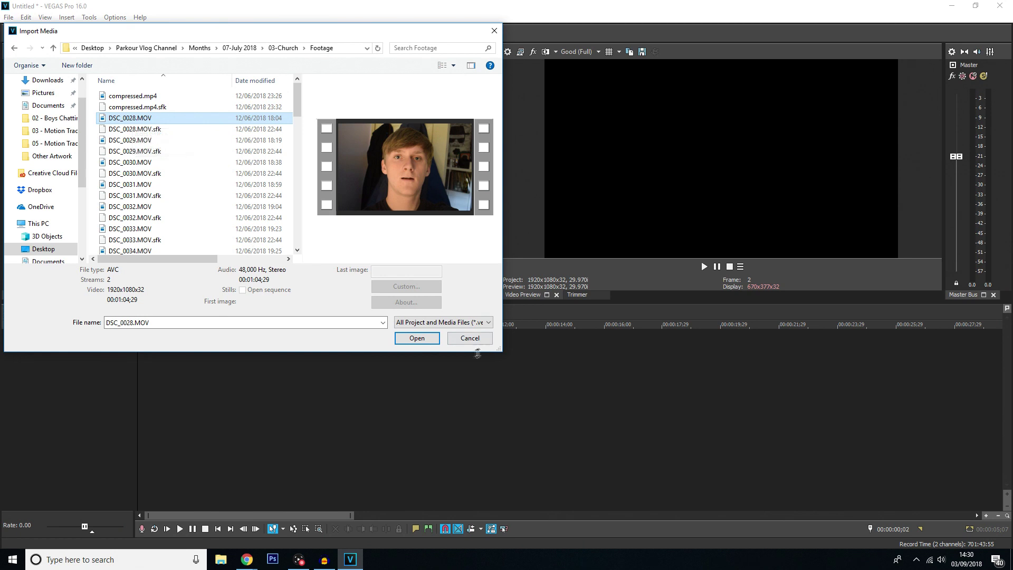
click(416, 338)
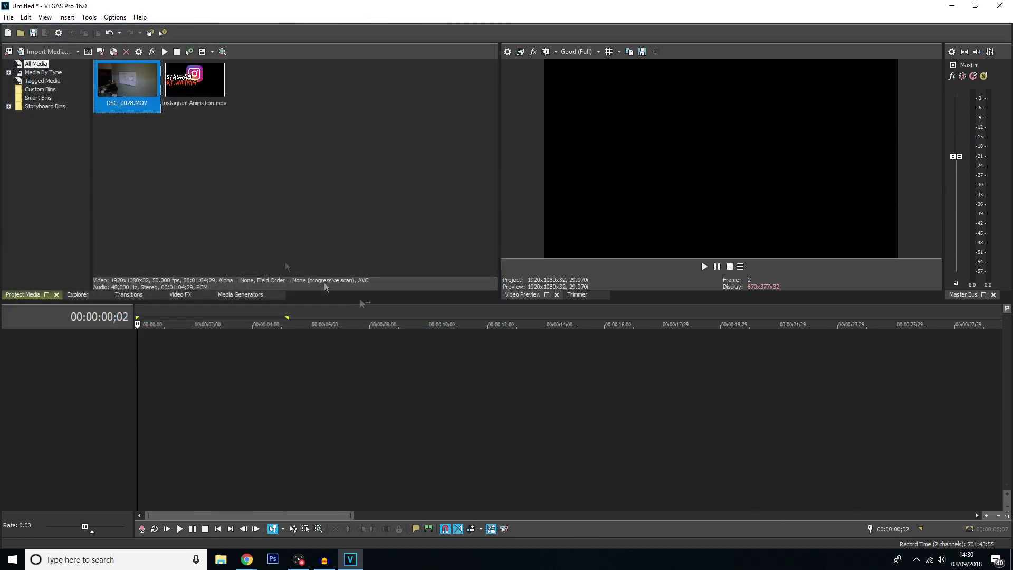
Place DSC_0028.MOV at the start of the timeline, match the project video settings to it, and preview the clip.
drag(133, 259, 78, 390)
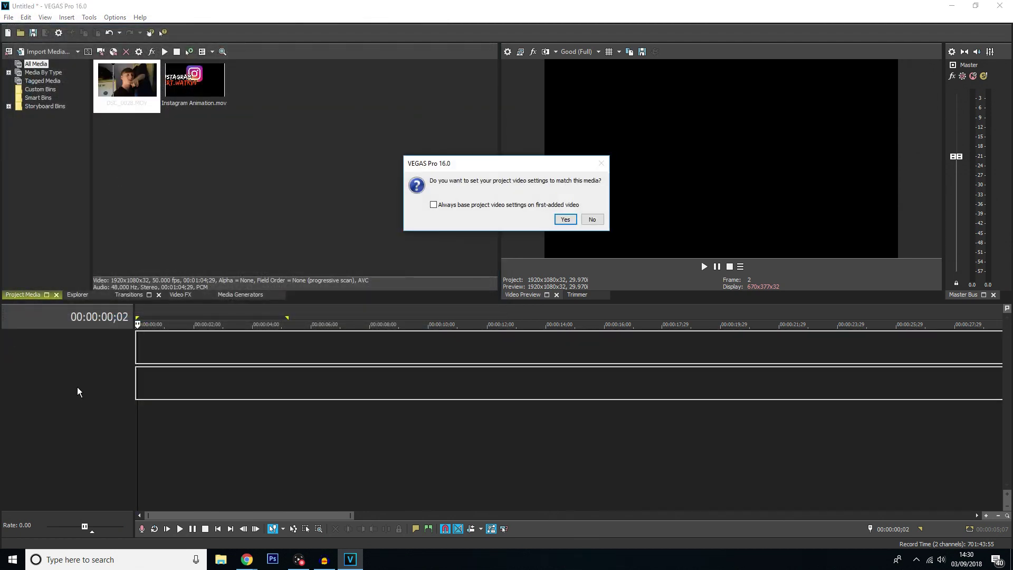
click(565, 219)
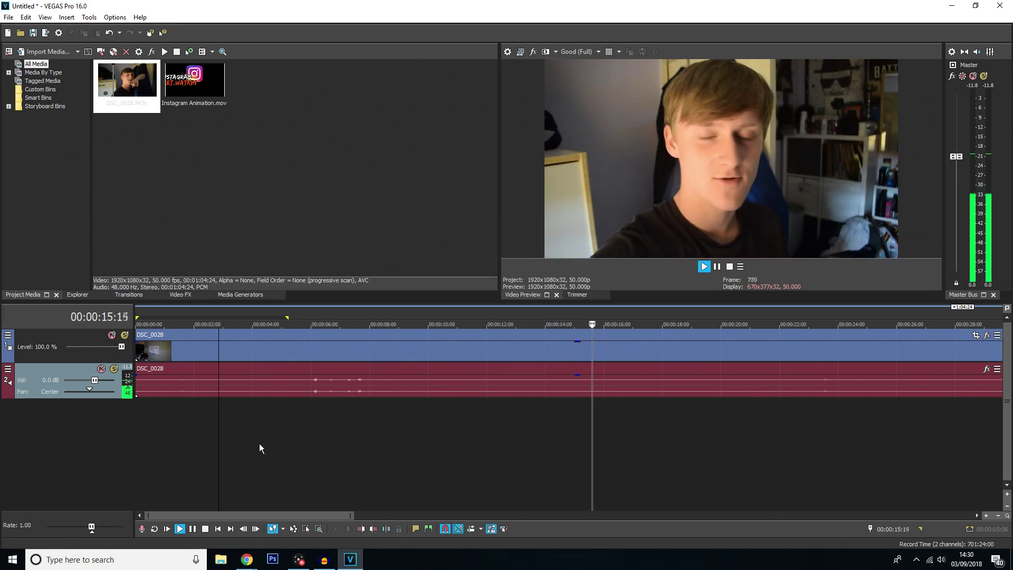
key(space)
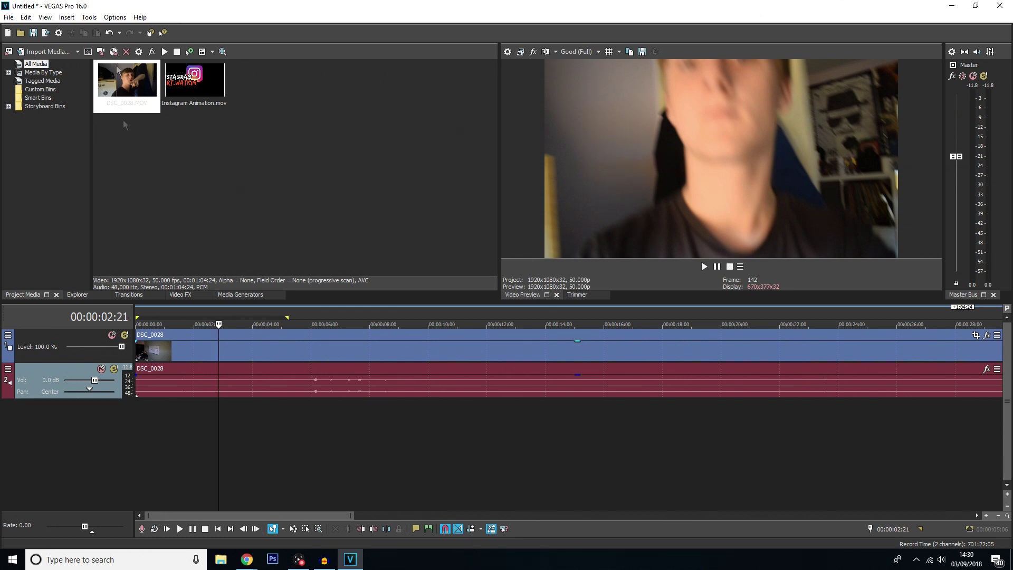
Place Instagram Animation.mov on a new track above the DSC_0028 footage at about 2.5 seconds and view its title over the footage.
drag(196, 80, 266, 363)
click(192, 363)
click(226, 362)
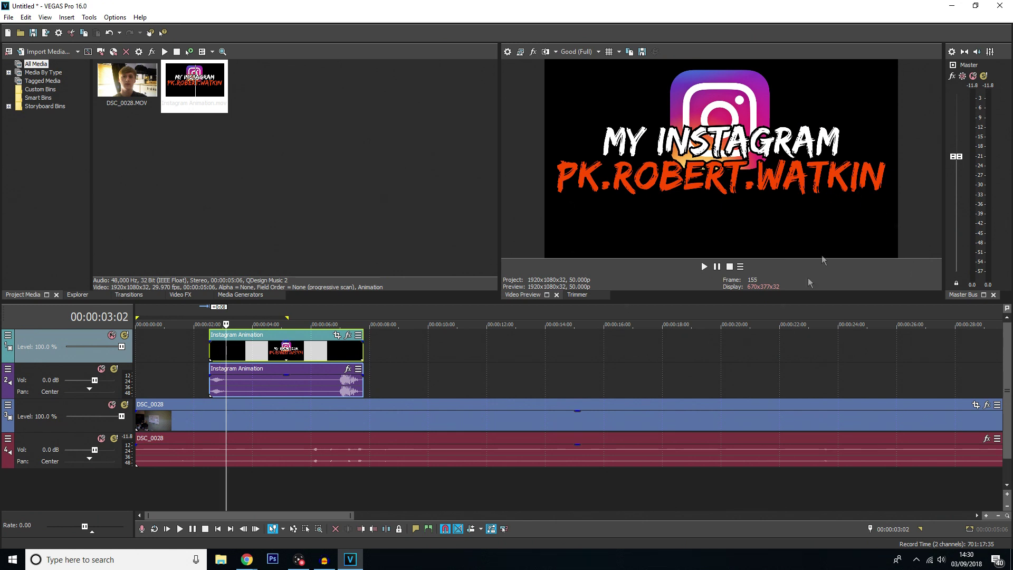
click(248, 350)
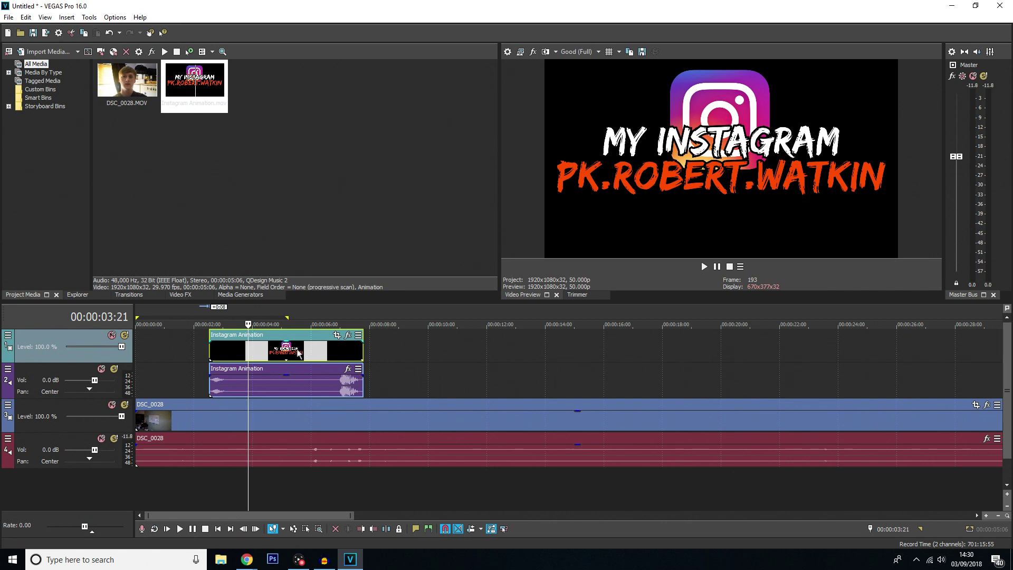
Set the alpha channel of the Instagram Animation event's media to Premultiplied and accept the properties.
right_click(296, 353)
mouse_move(334, 525)
click(322, 541)
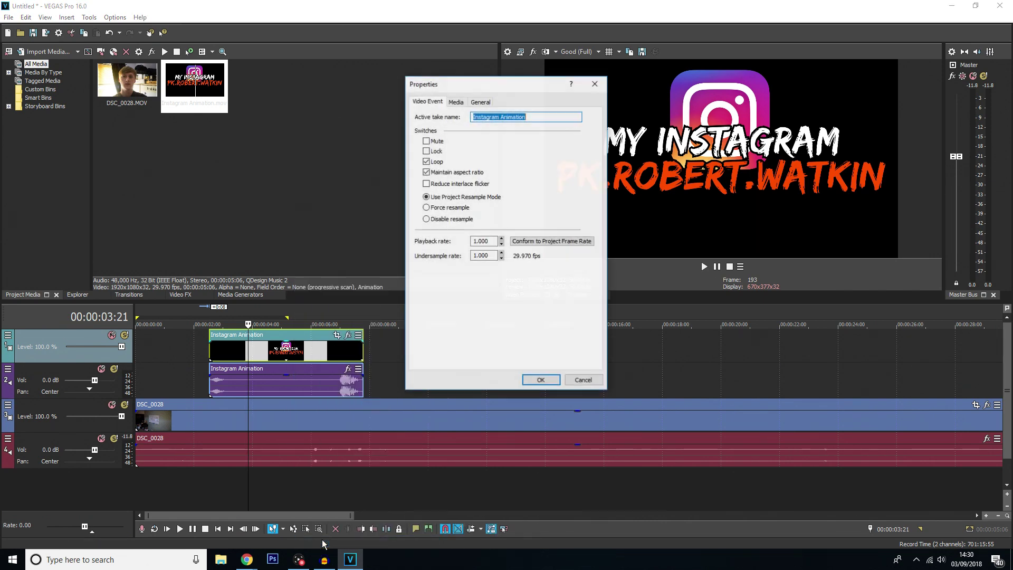
click(457, 102)
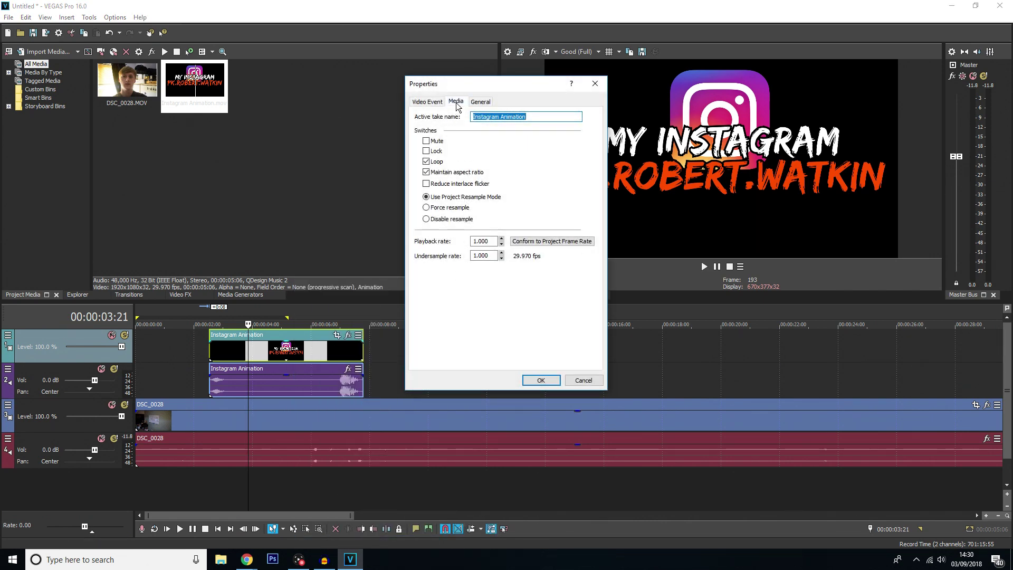
click(511, 289)
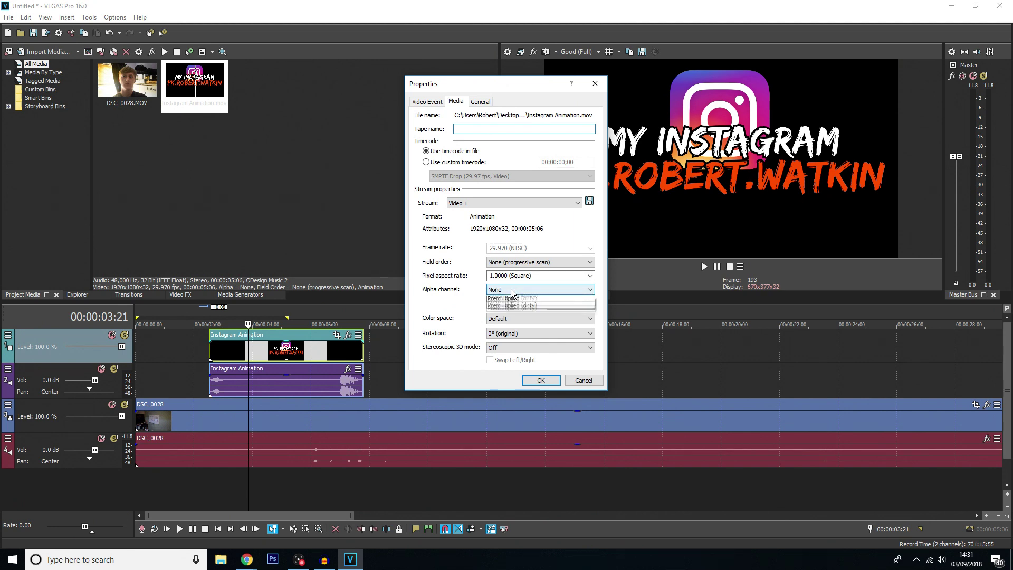
click(511, 313)
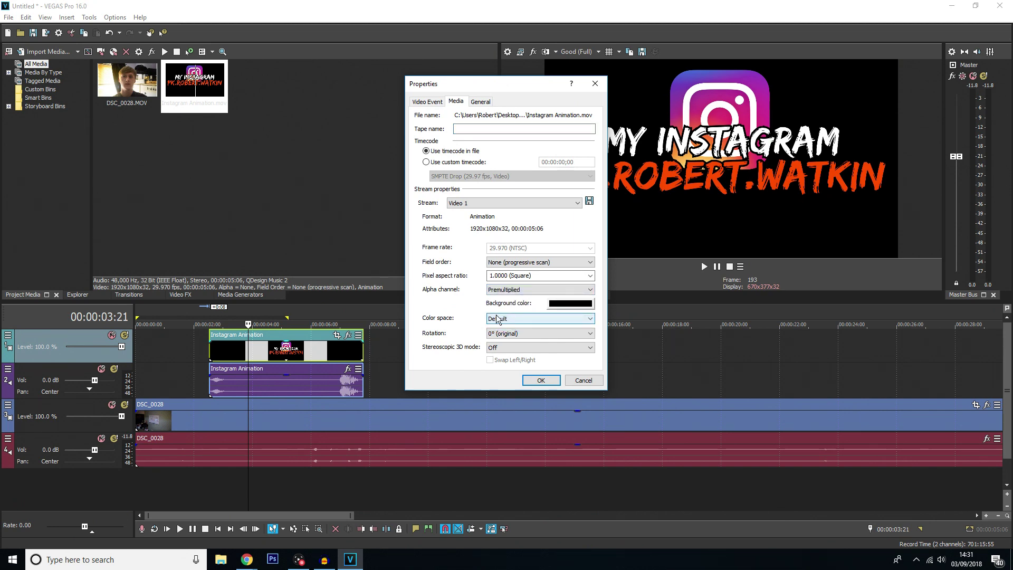
click(534, 379)
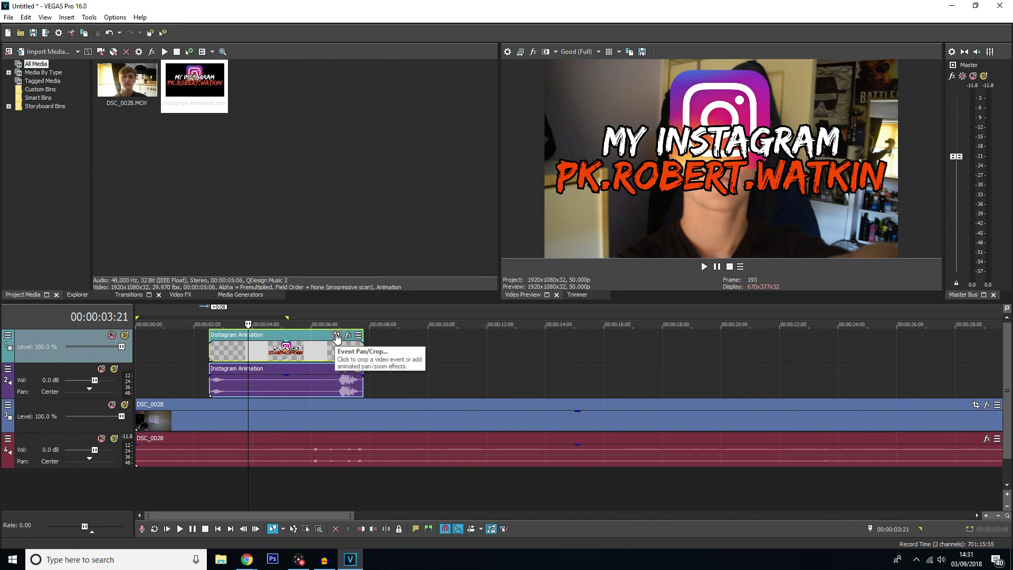
Shrink the Instagram Animation into the lower-left corner of the video frame with Event Pan/Crop and save the framing as preset "Lower Thirds".
click(337, 336)
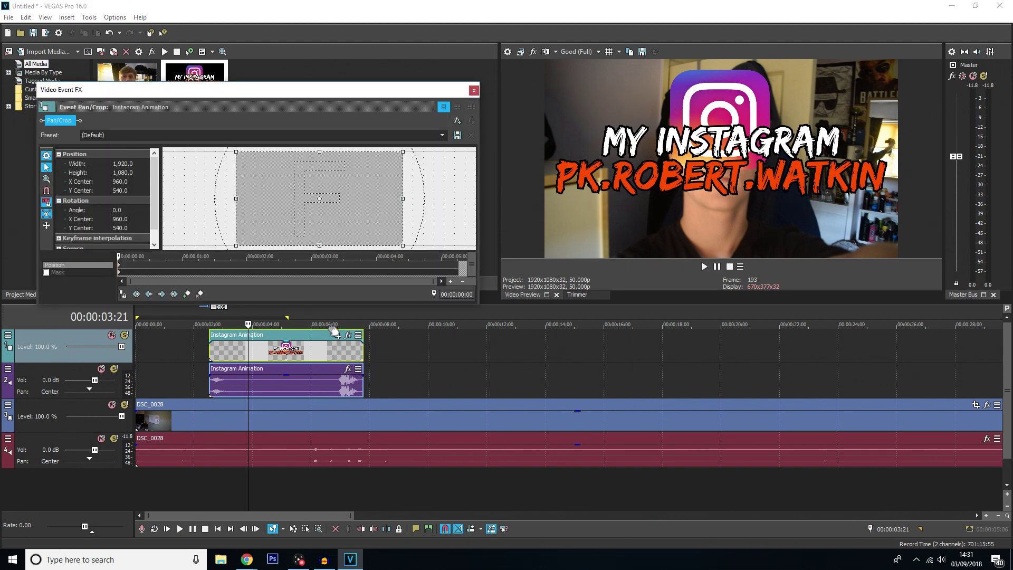
scroll(329, 208, down, 5)
drag(347, 180, 400, 152)
drag(299, 220, 346, 196)
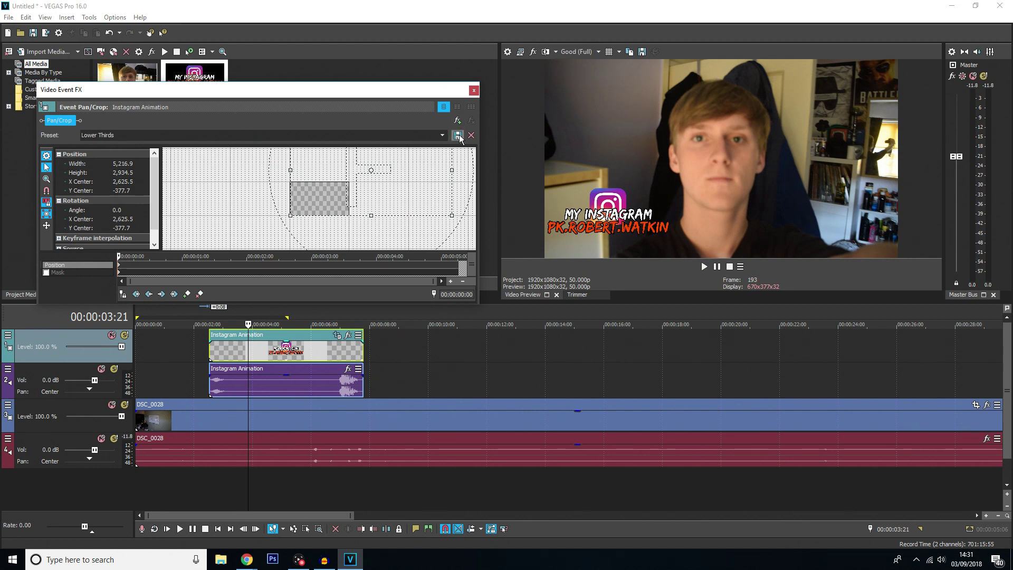
click(474, 90)
Play the timeline from near its start and again from just before the Instagram Animation to check it over the footage.
click(141, 380)
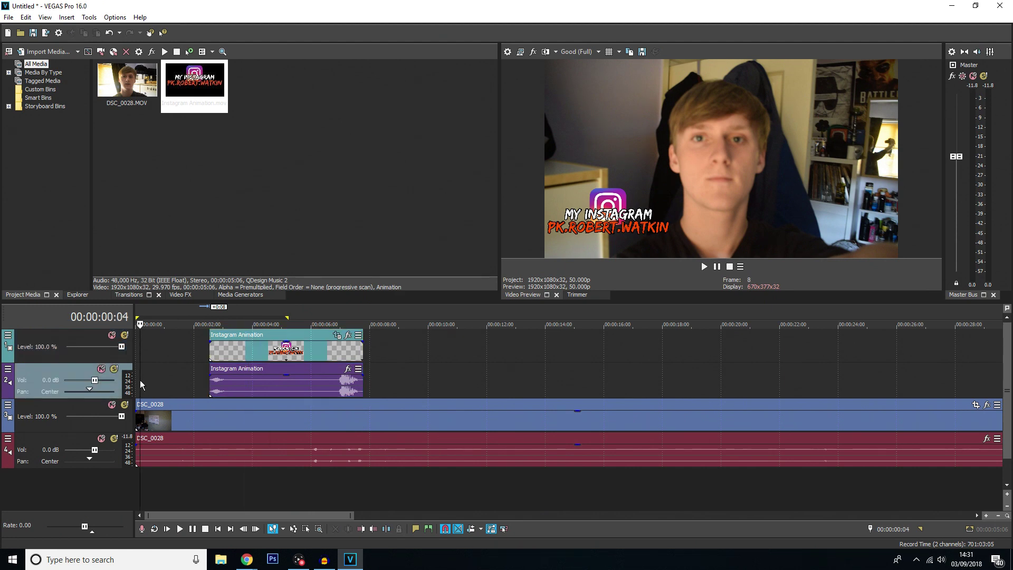
key(space)
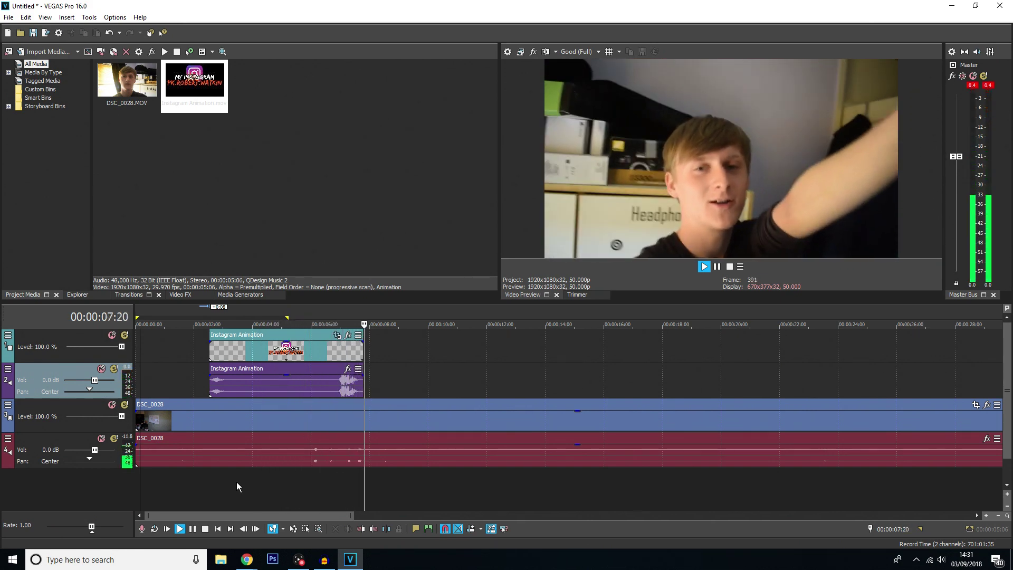
click(199, 378)
key(space)
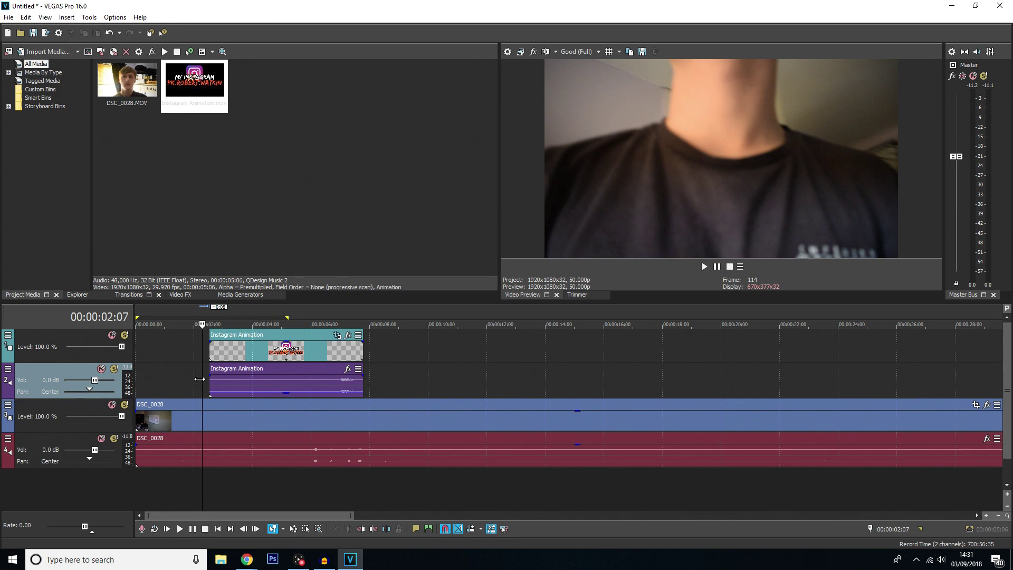